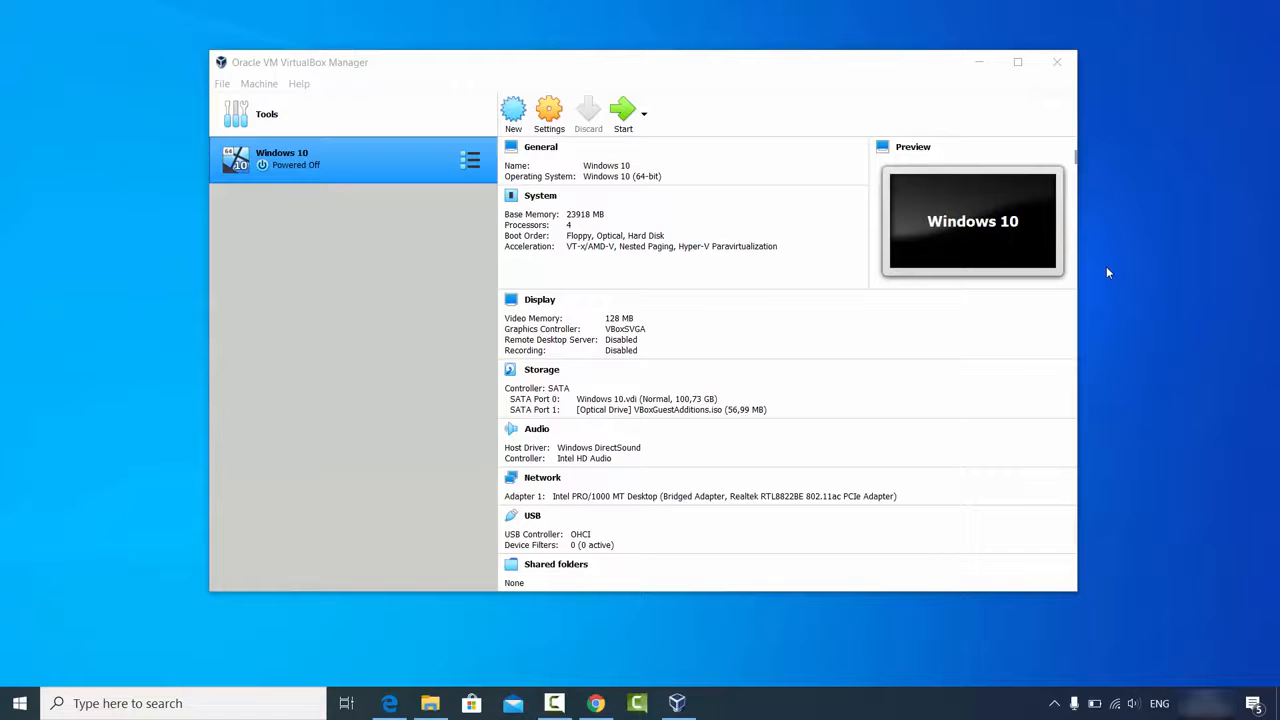
# Switch to Chrome and open the Oracle VM VirtualBox Downloads page from the virtualbox search results
pyautogui.click(595, 703)
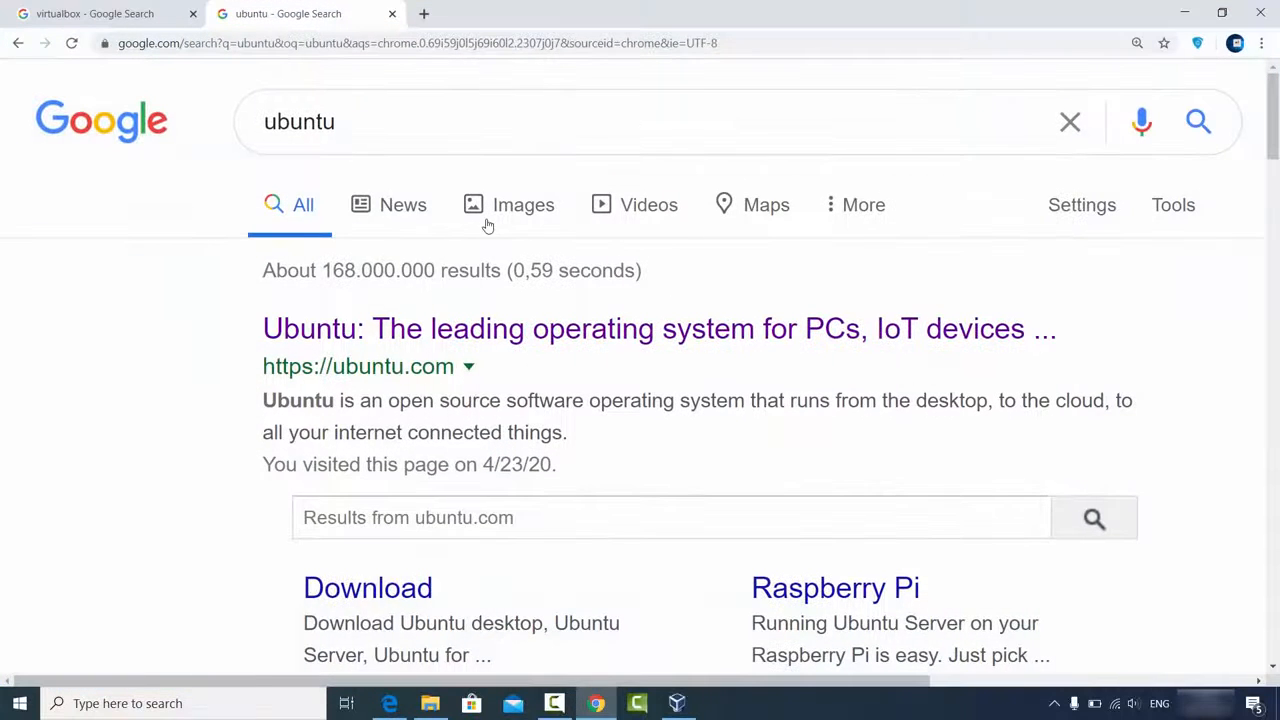
pyautogui.click(62, 10)
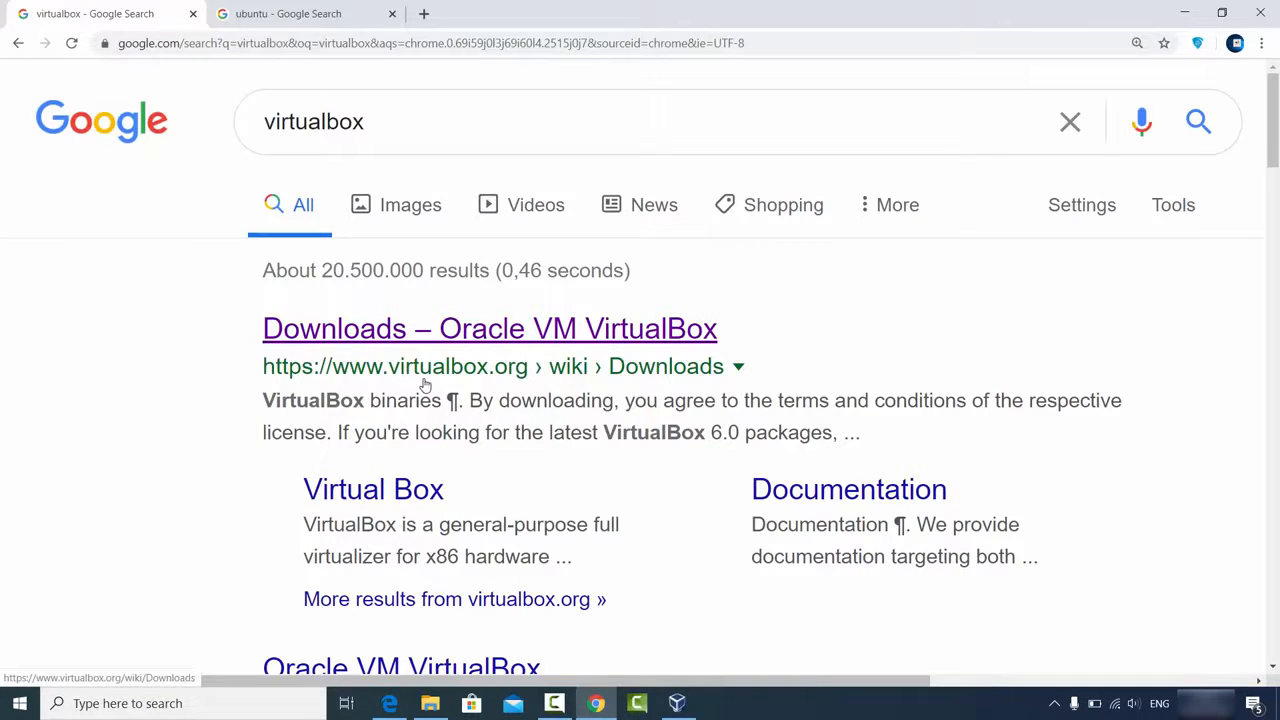
pyautogui.click(502, 341)
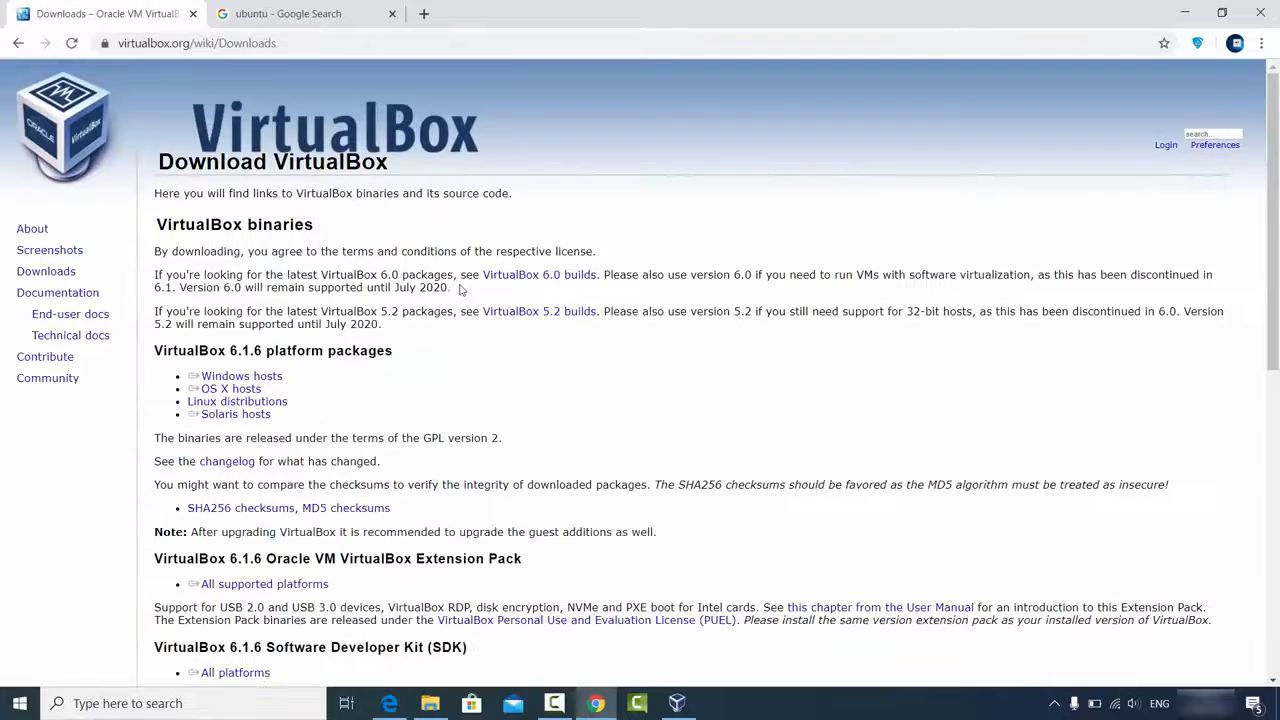
pyautogui.doubleClick(64, 276)
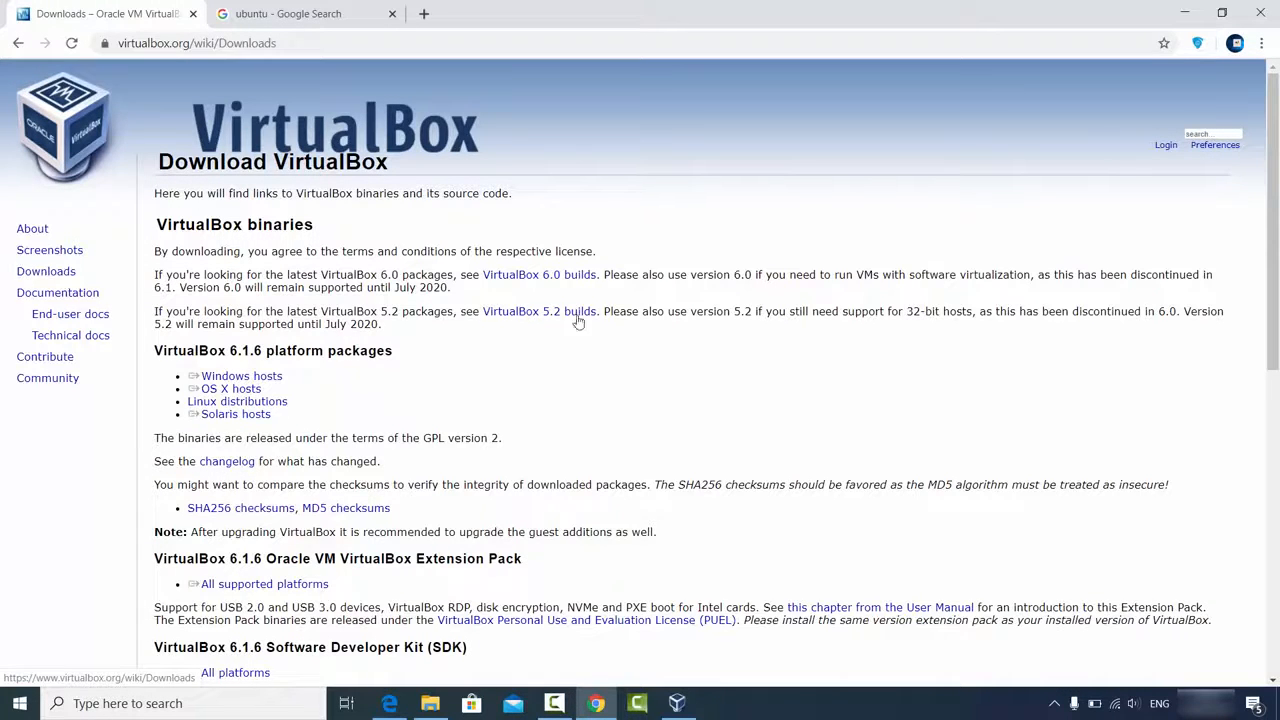
# Start downloading the VirtualBox 6.1.6 package for Windows hosts, cancel the download and dismiss its entry
pyautogui.doubleClick(242, 377)
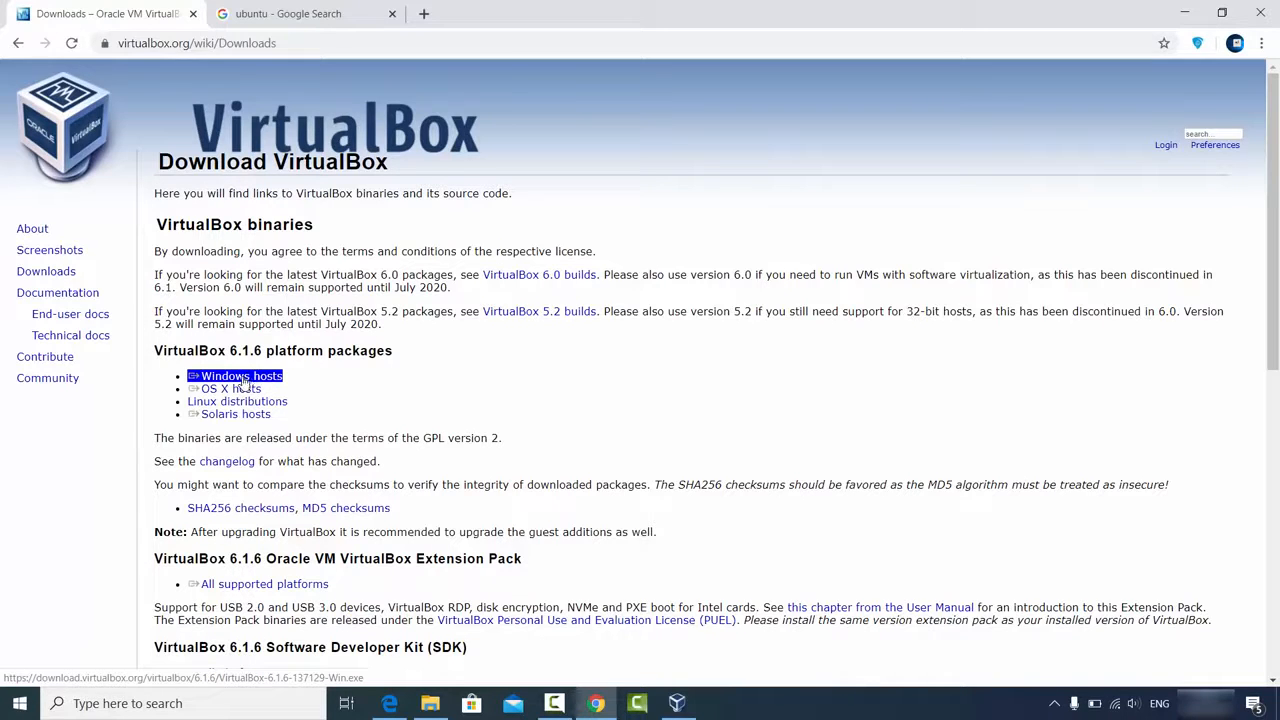
pyautogui.click(243, 380)
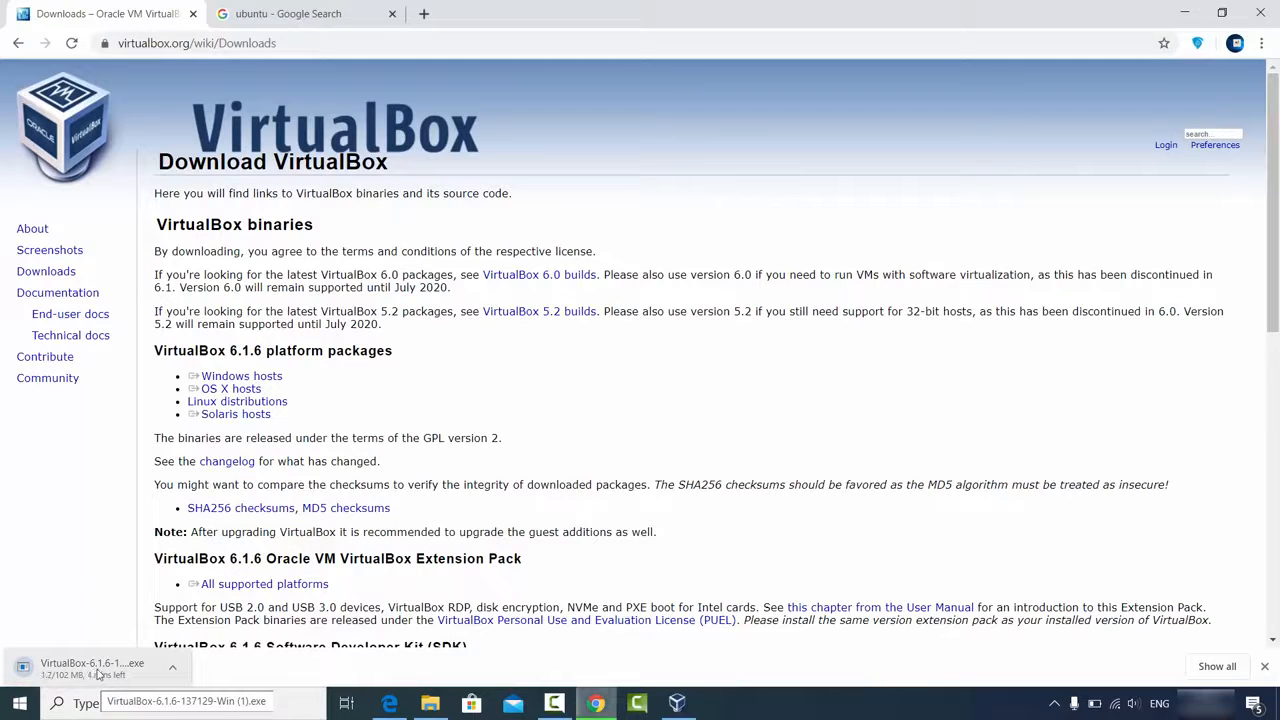
pyautogui.click(171, 670)
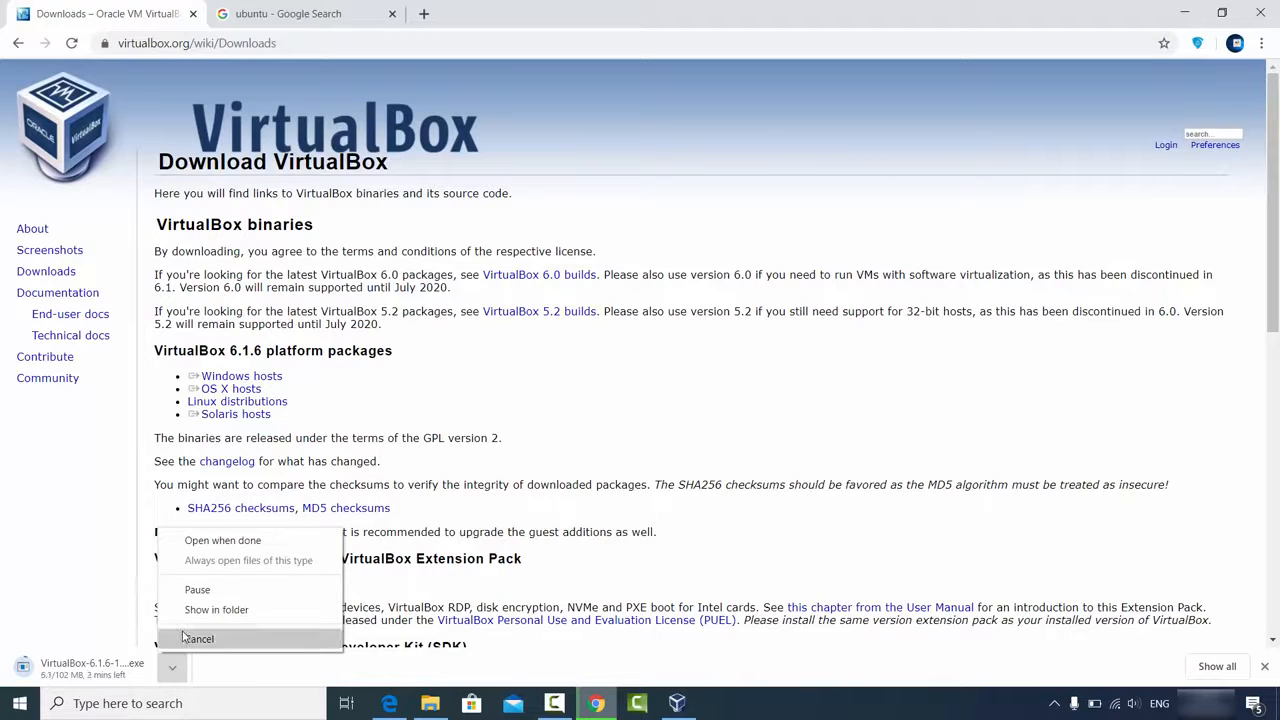
pyautogui.click(195, 638)
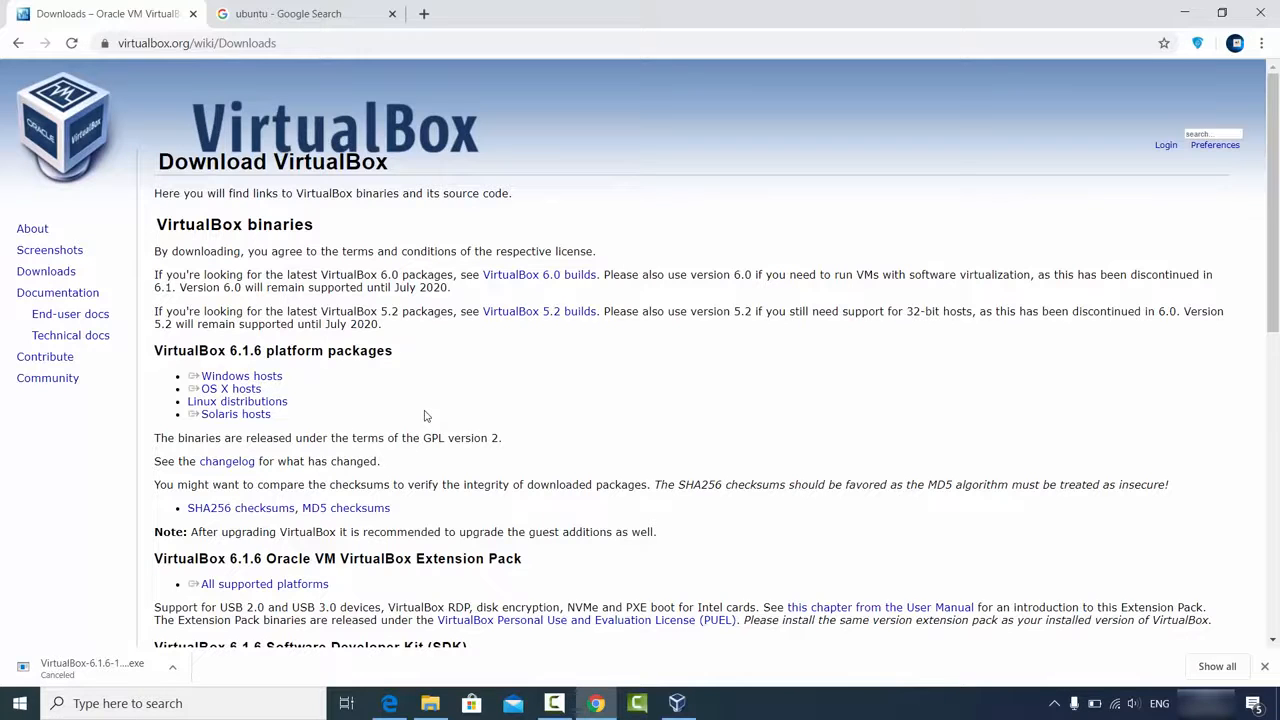
pyautogui.click(1264, 666)
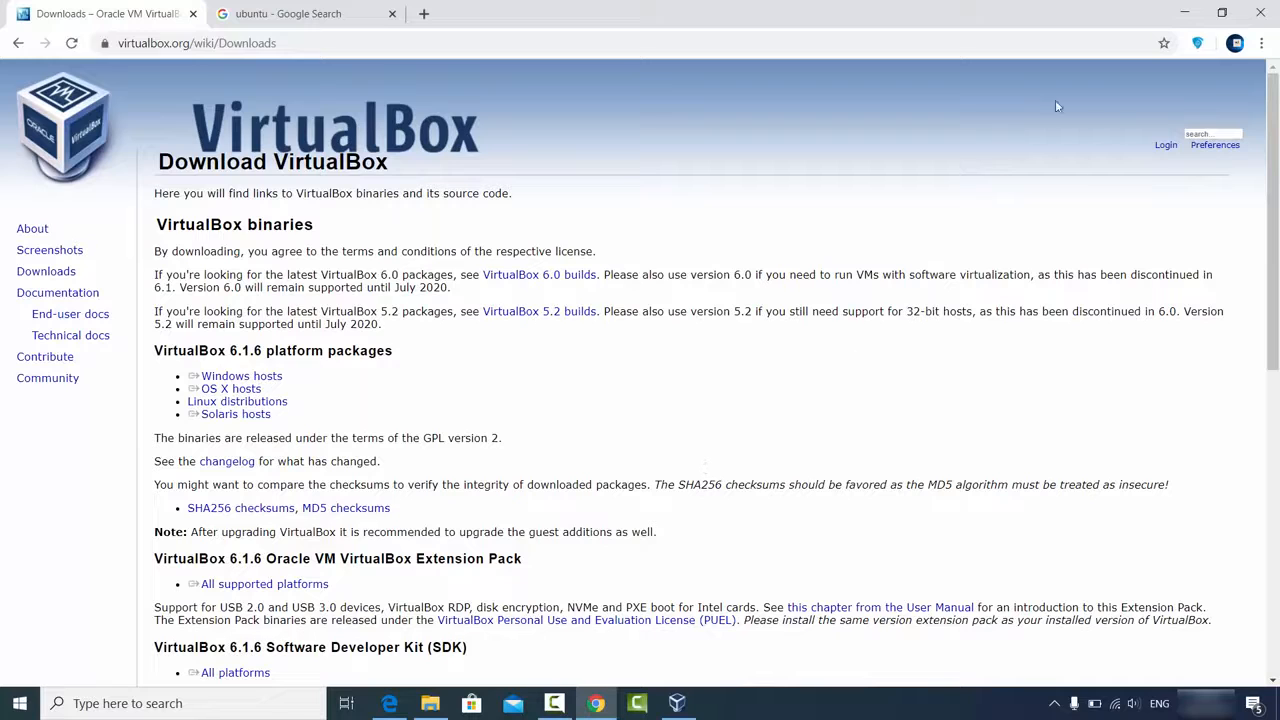
# Open the ubuntu.com site from the ubuntu search results and go to its Ubuntu Desktop download page
pyautogui.click(1184, 12)
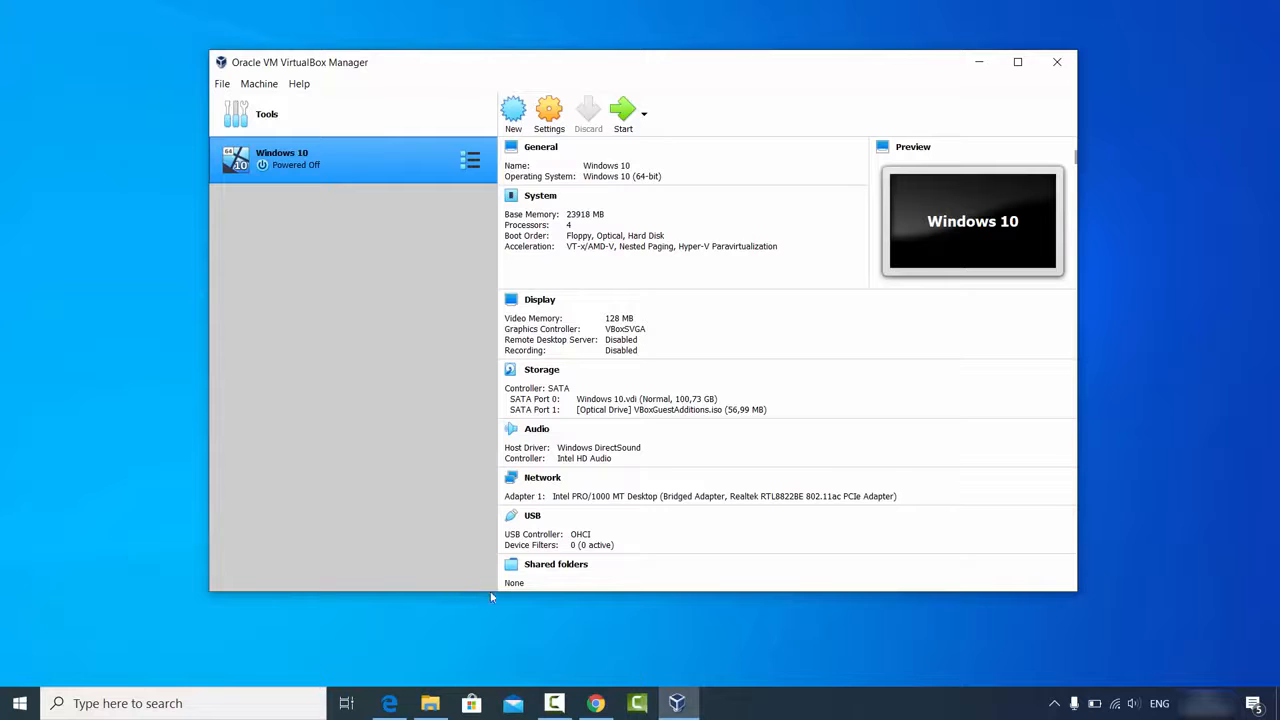
pyautogui.click(595, 703)
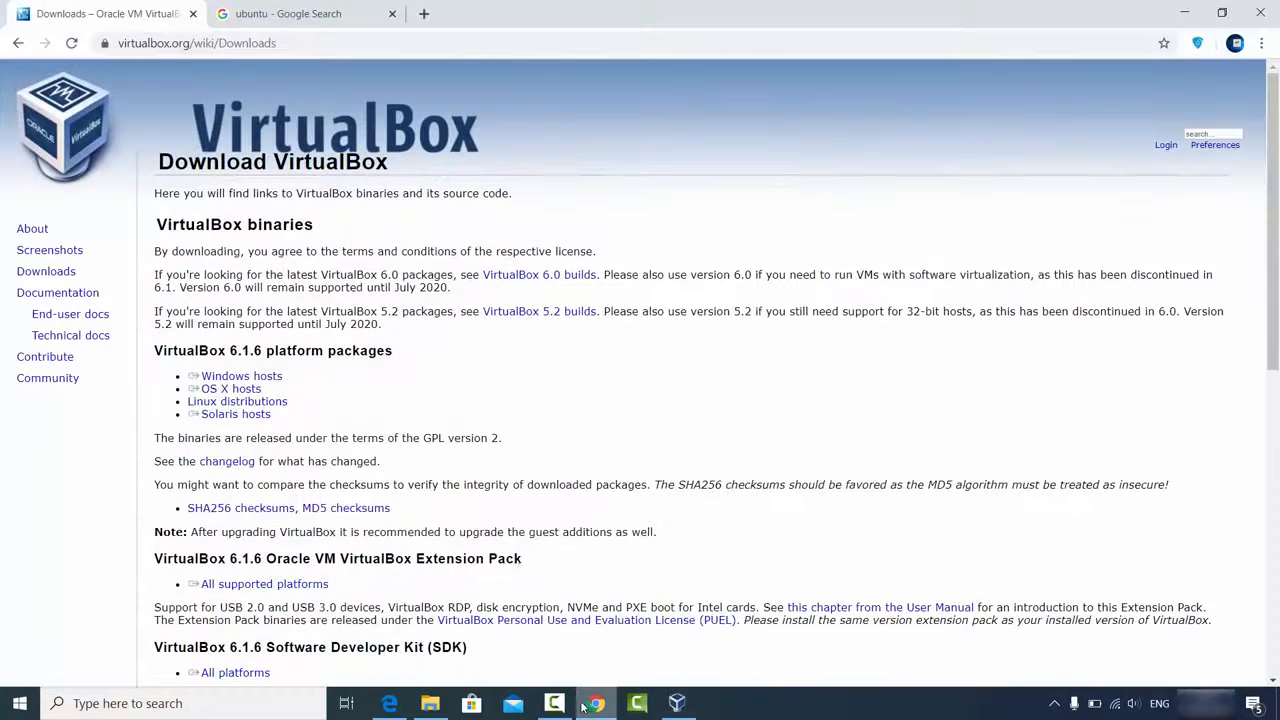
pyautogui.click(291, 20)
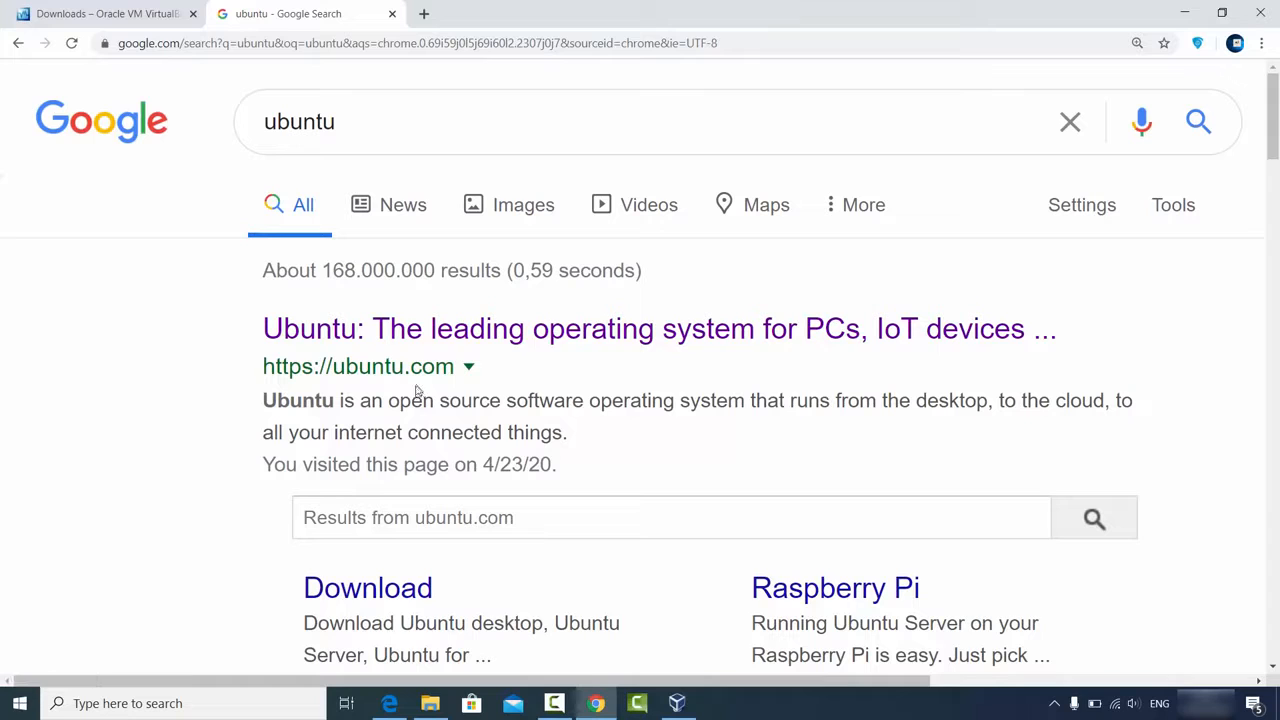
pyautogui.click(429, 331)
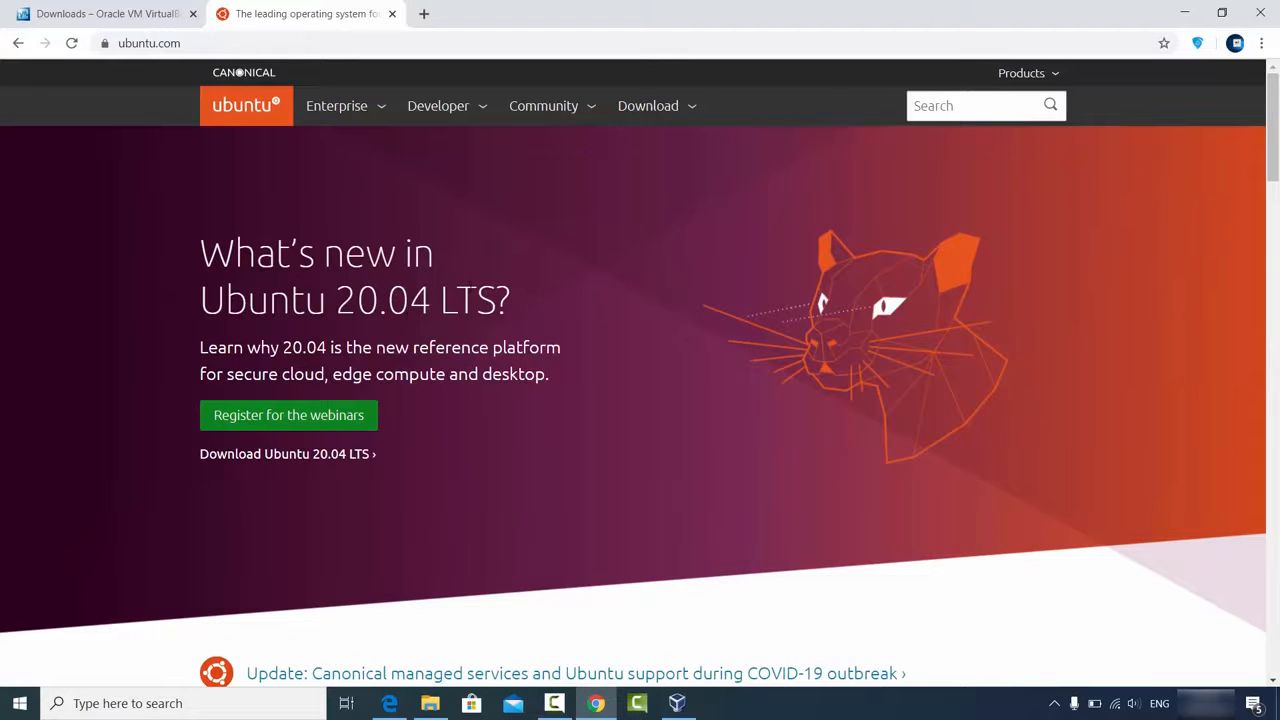
pyautogui.click(655, 110)
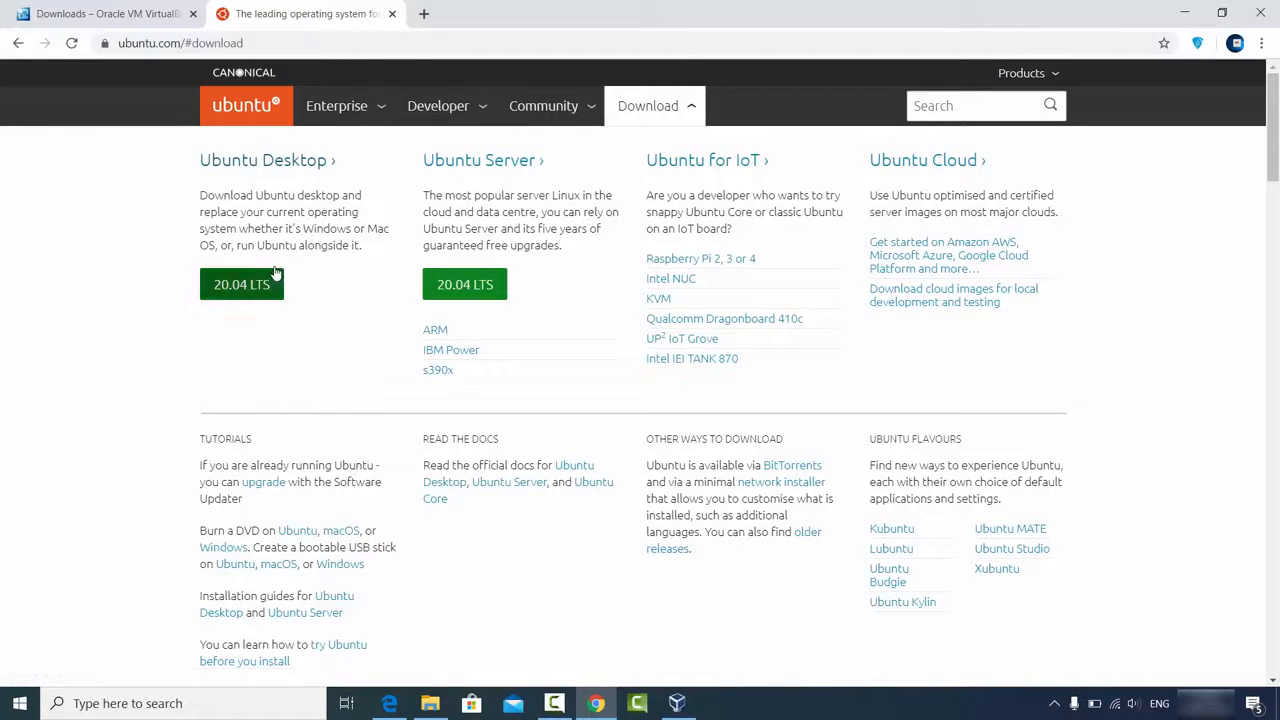
pyautogui.click(265, 165)
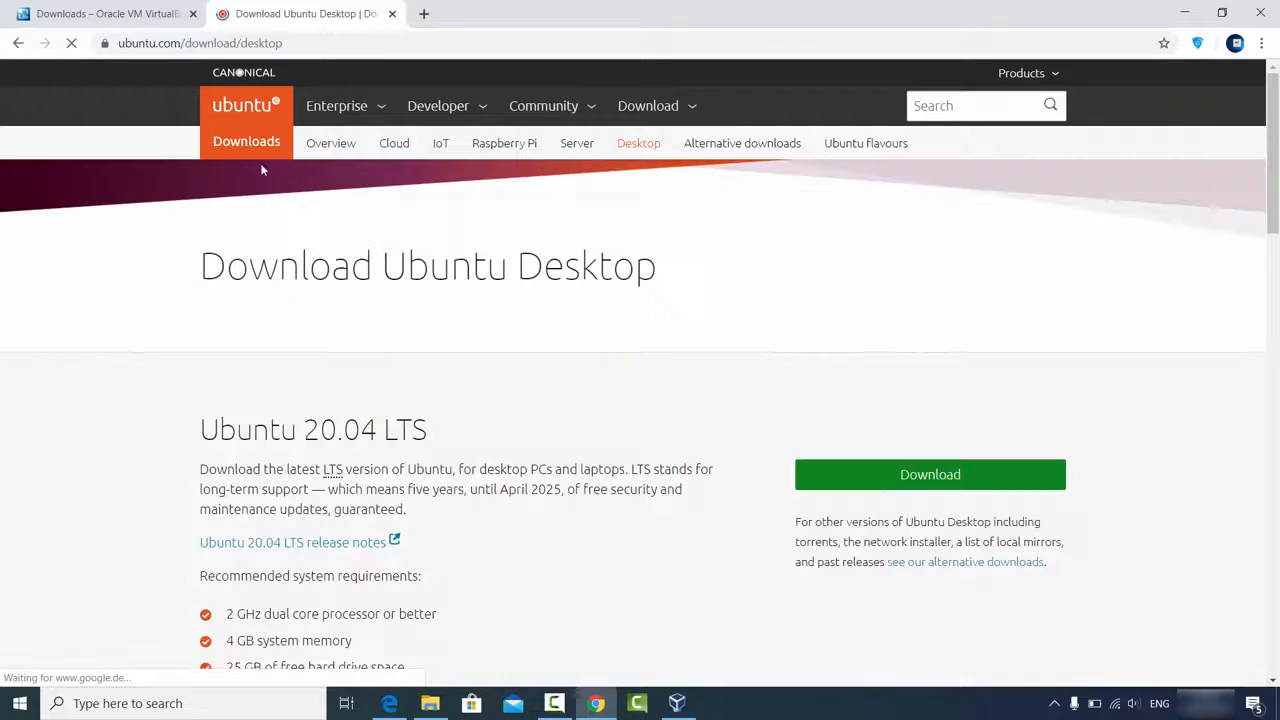
# Start downloading the Ubuntu 20.04 LTS desktop image, cancel the download and view the contribution options
pyautogui.scroll(-1, 430, 364)
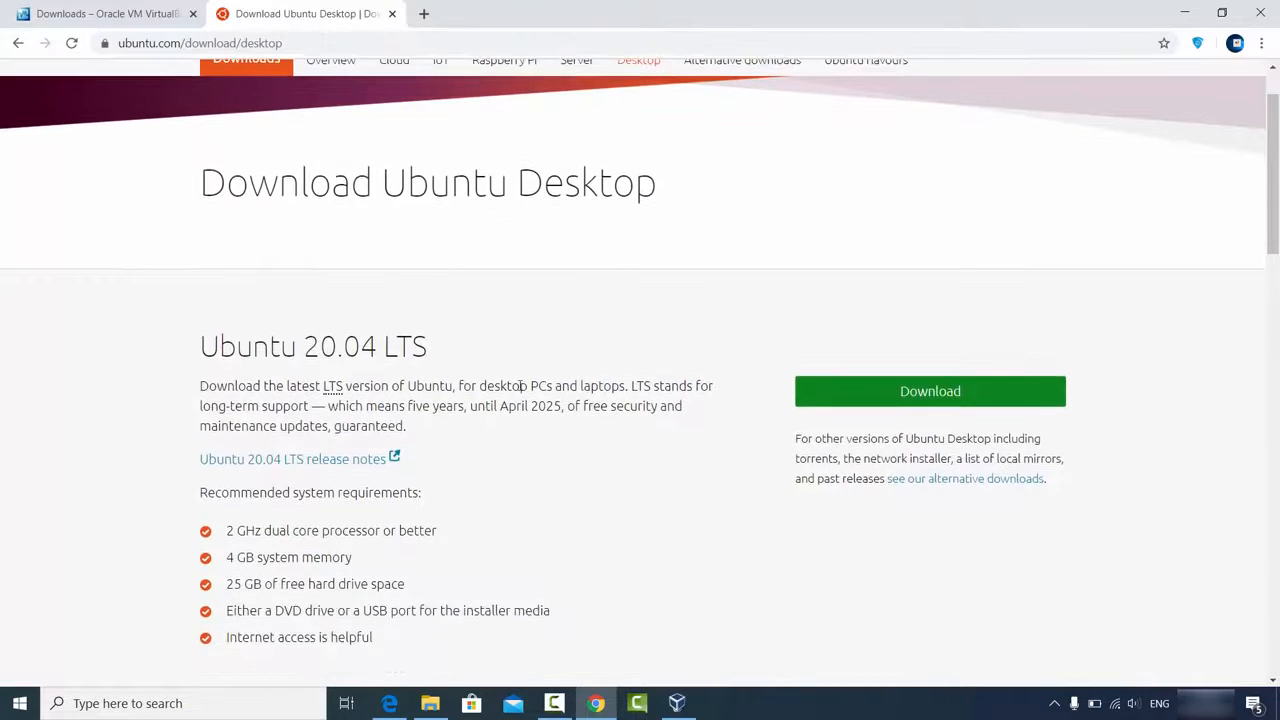
pyautogui.click(866, 399)
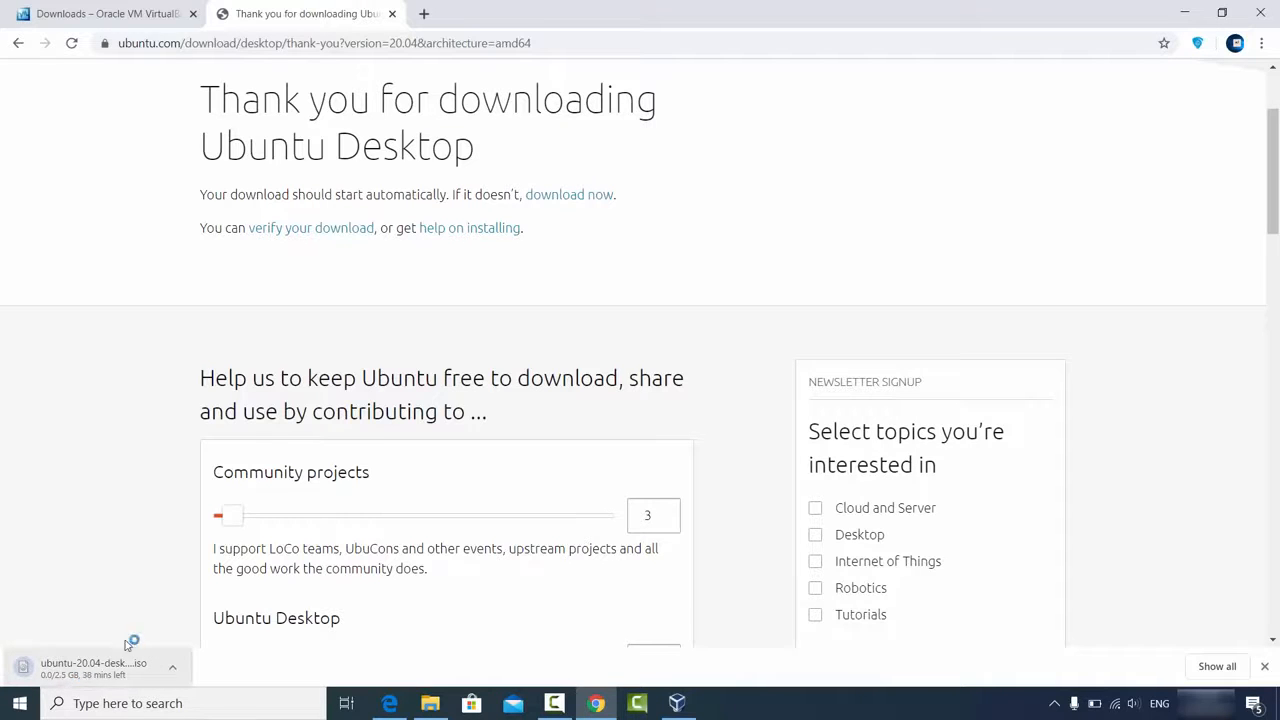
pyautogui.scroll(-3, 188, 504)
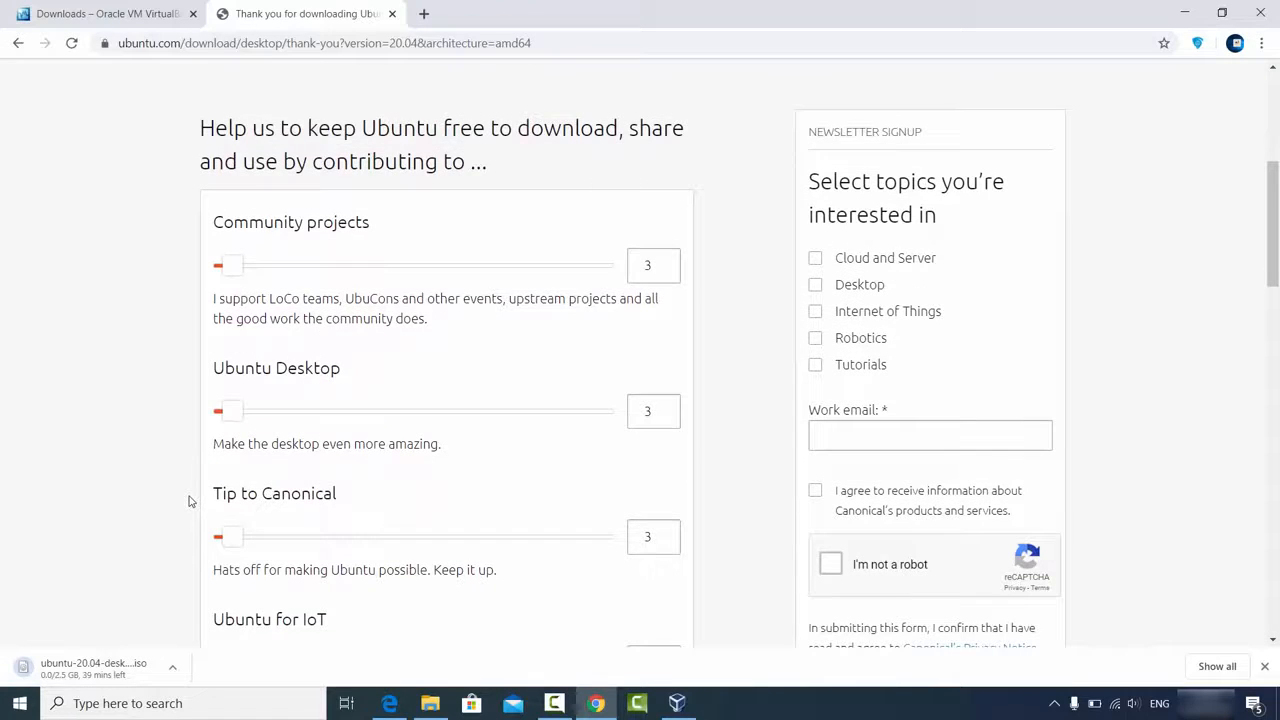
pyautogui.click(172, 667)
pyautogui.click(199, 639)
pyautogui.scroll(-2, 337, 290)
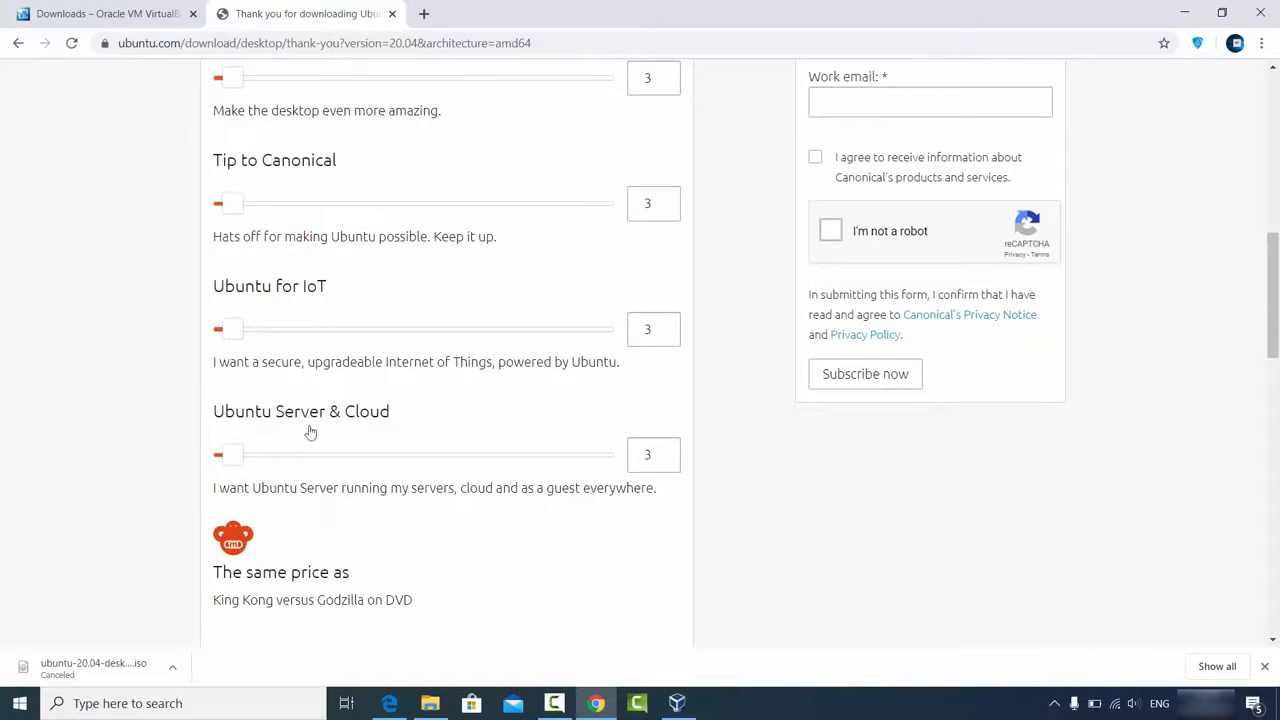
pyautogui.scroll(-3, 386, 397)
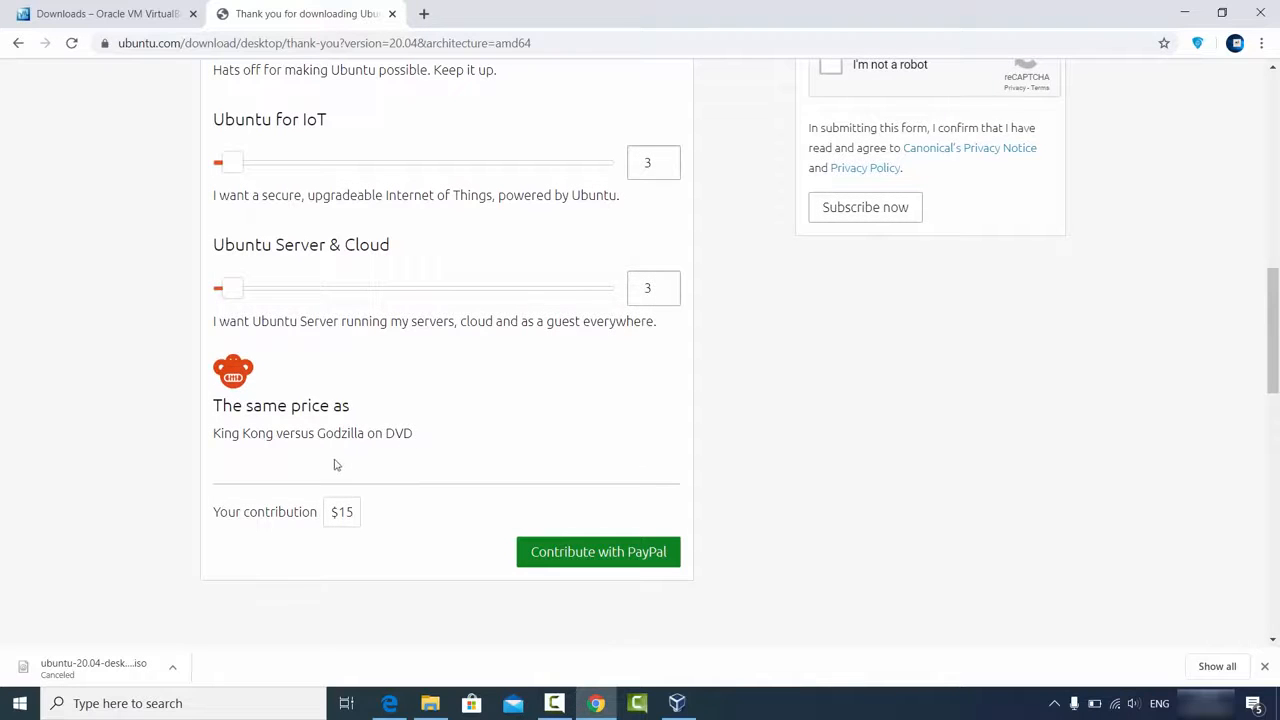
# Switch to File Explorer and examine the Ubuntu image file in the Ubuntu folder, and return to VirtualBox Manager
pyautogui.click(1184, 12)
pyautogui.click(430, 703)
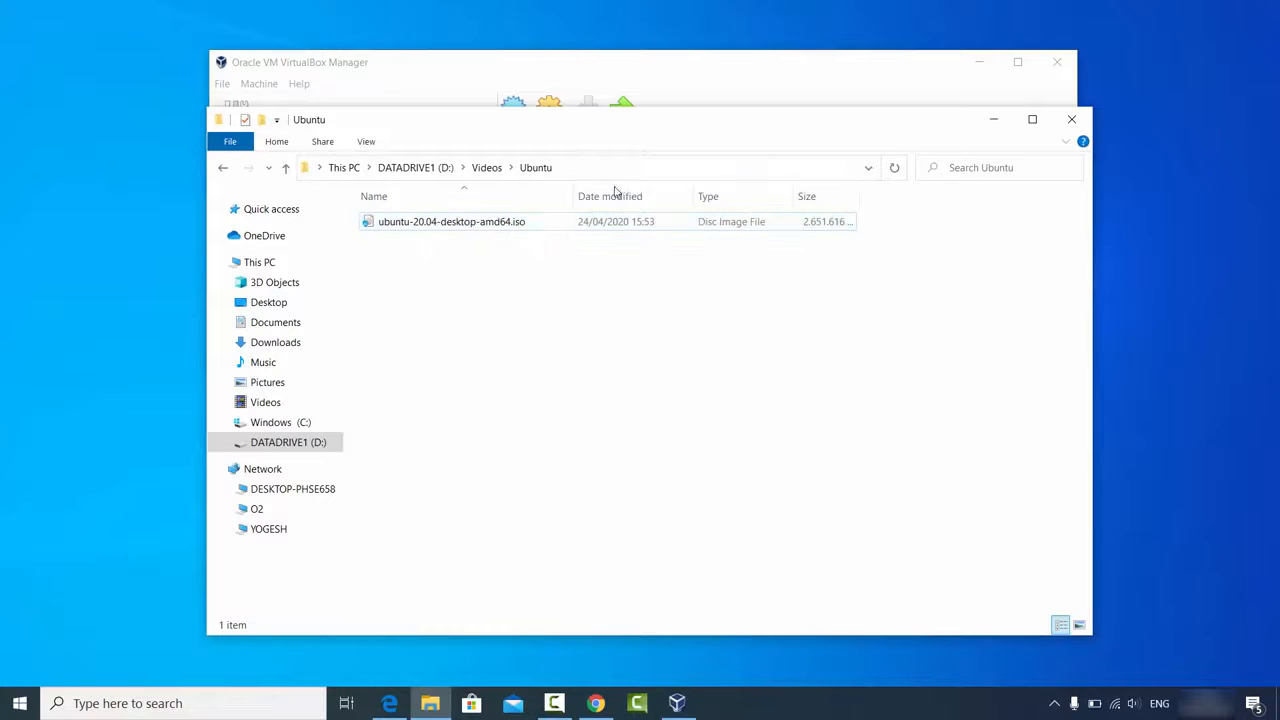
pyautogui.click(993, 120)
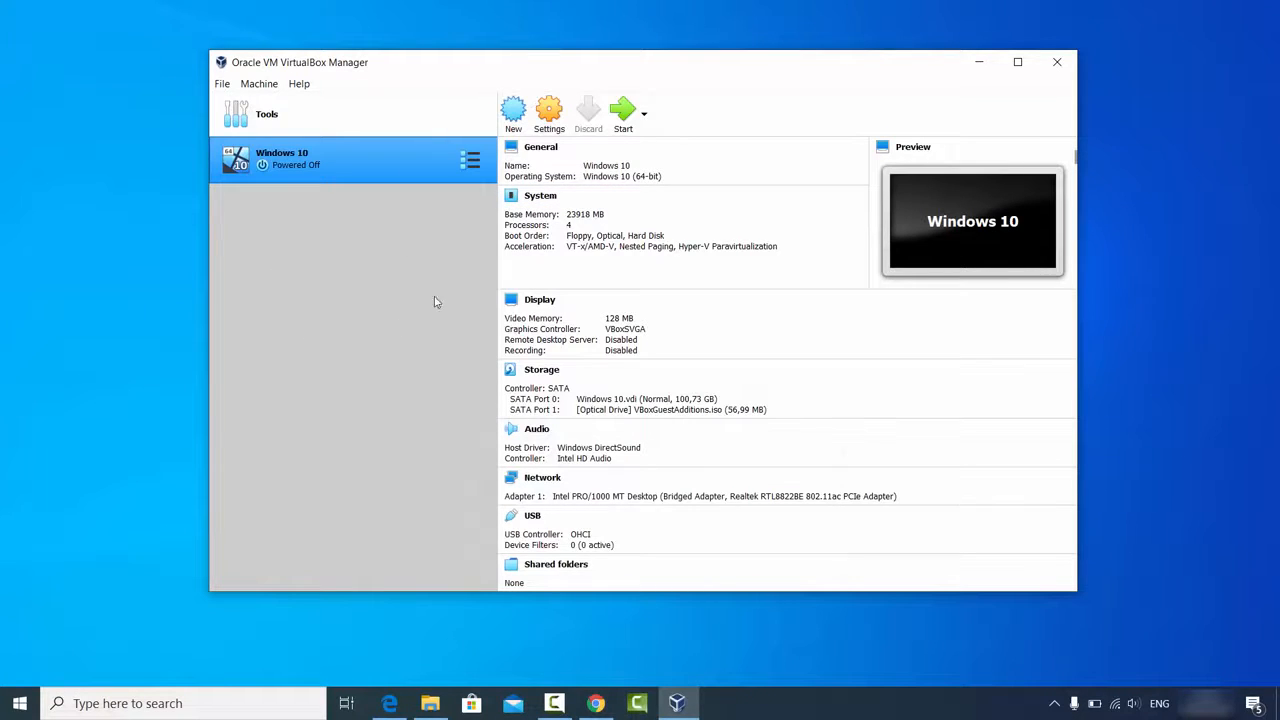
# Start creating a new virtual machine and name it Ubuntu 20.04
pyautogui.click(514, 118)
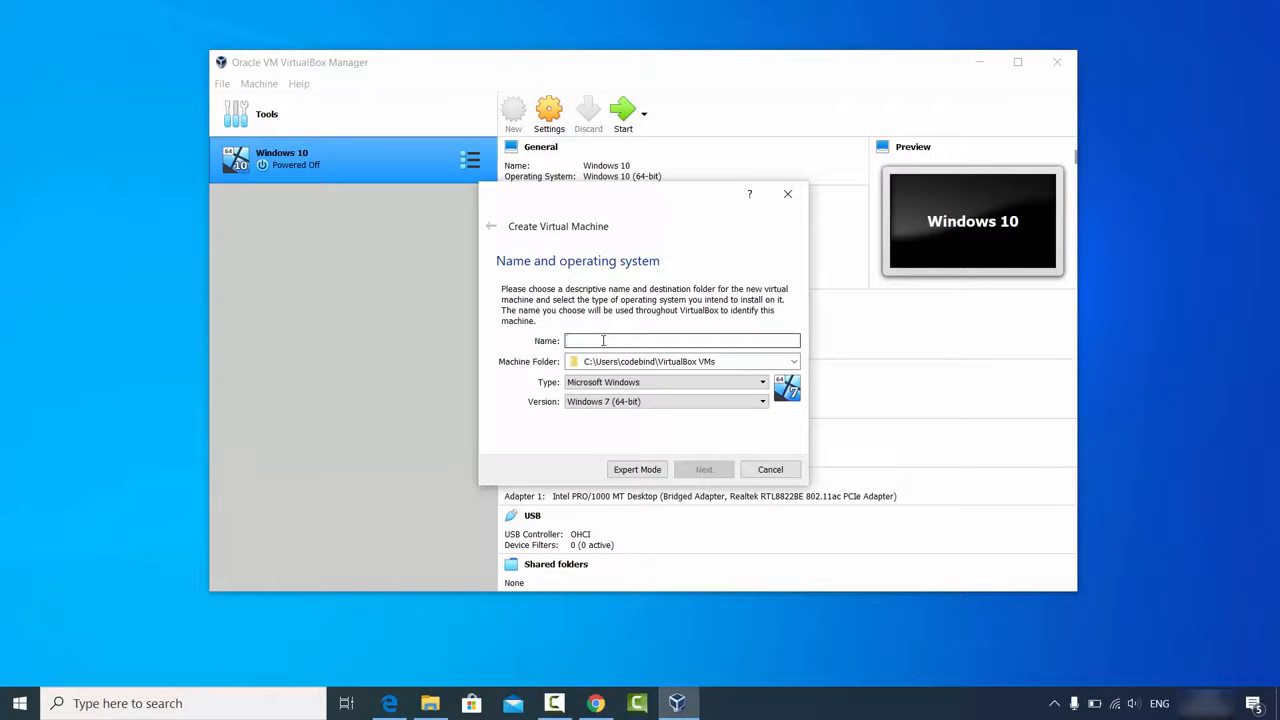
pyautogui.write('U')
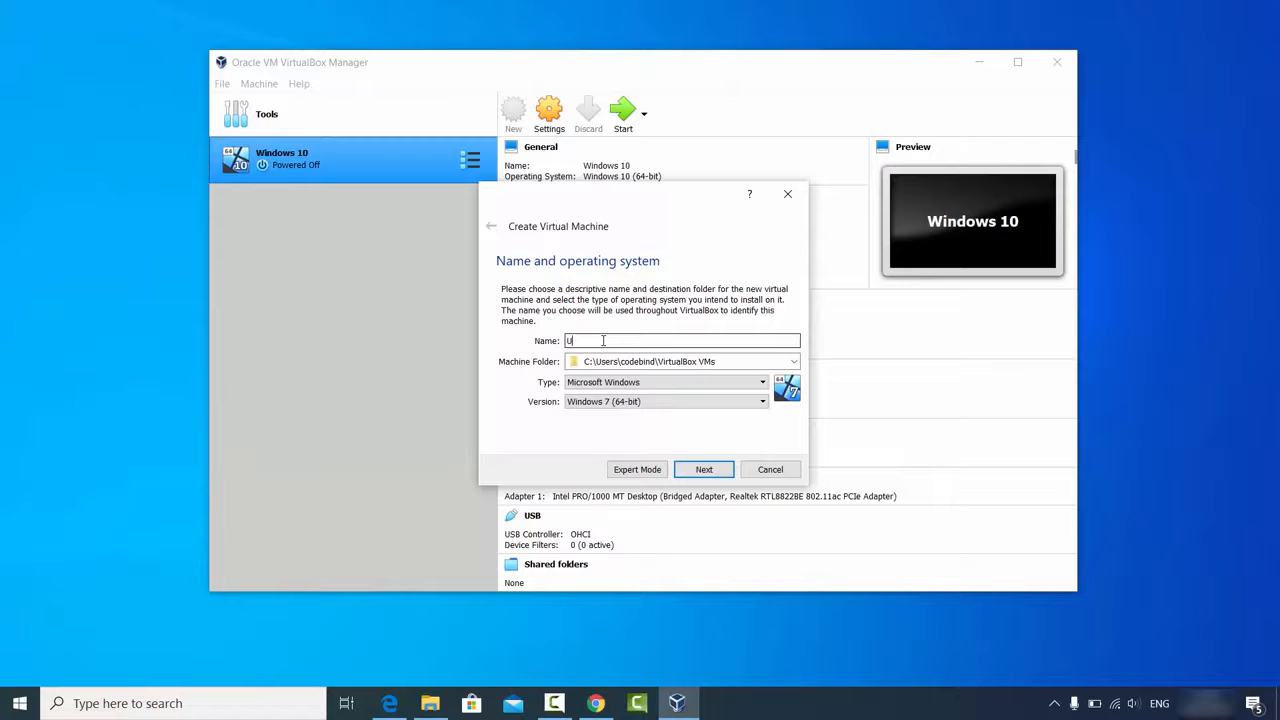
pyautogui.write('buntu')
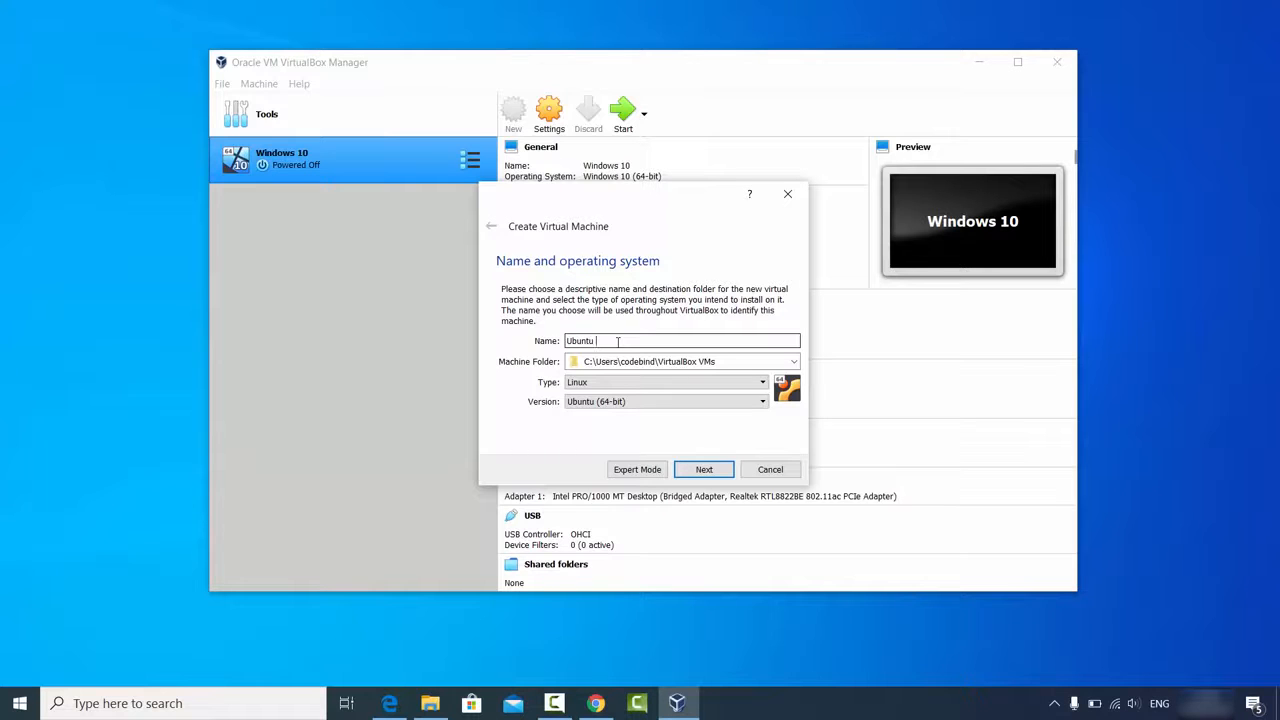
pyautogui.write(' 20.04')
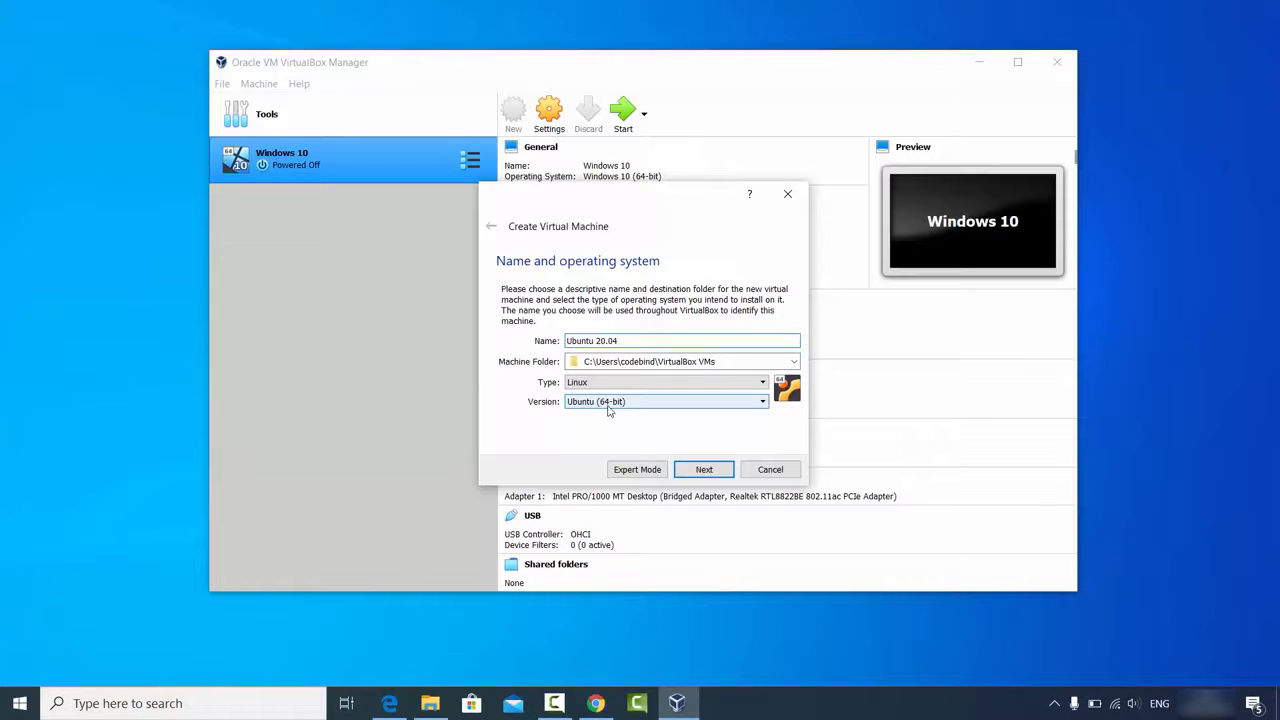
# Check the Ubuntu image's architecture in File Explorer, and accept Linux and Ubuntu (64-bit) as the machine's type and version
pyautogui.click(430, 703)
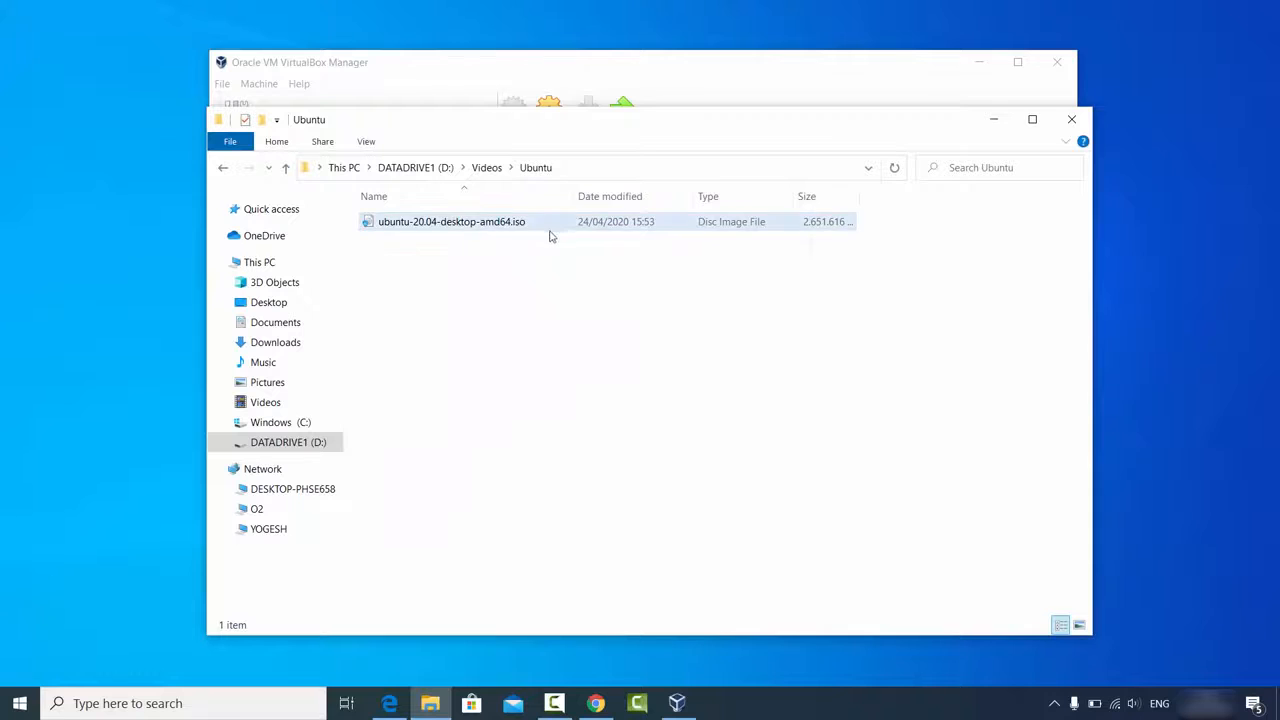
pyautogui.click(989, 121)
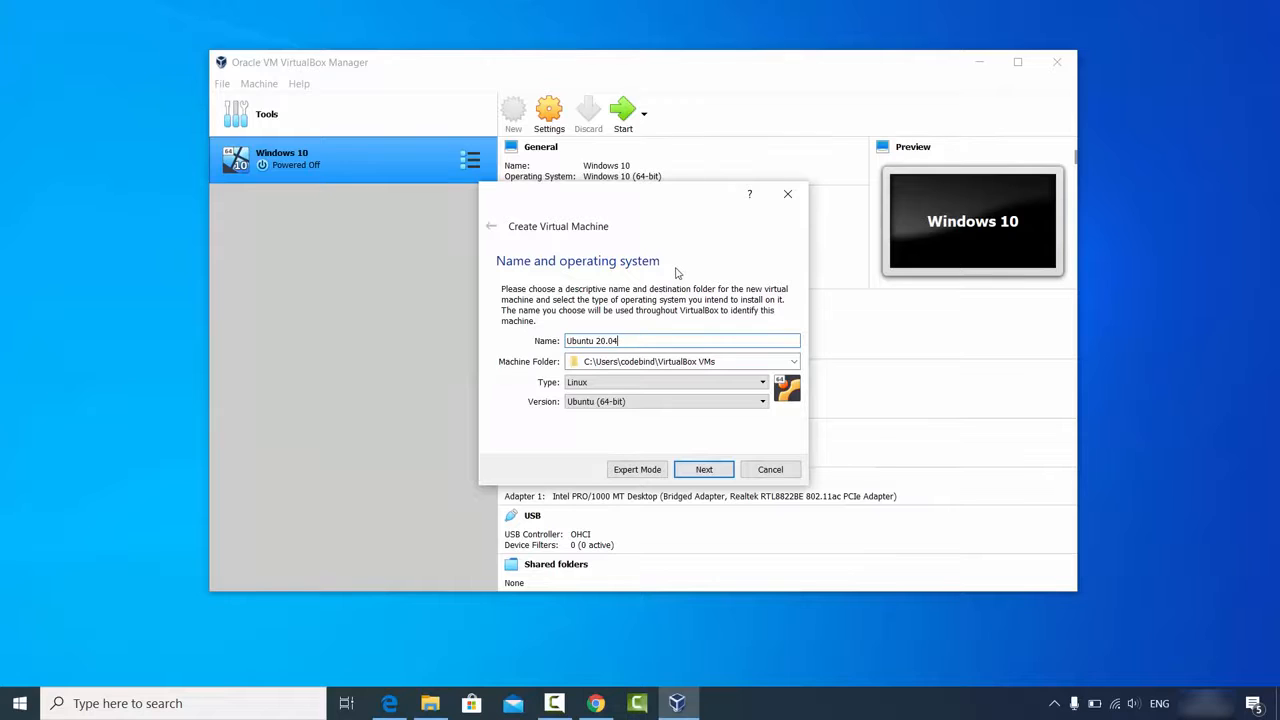
pyautogui.click(615, 401)
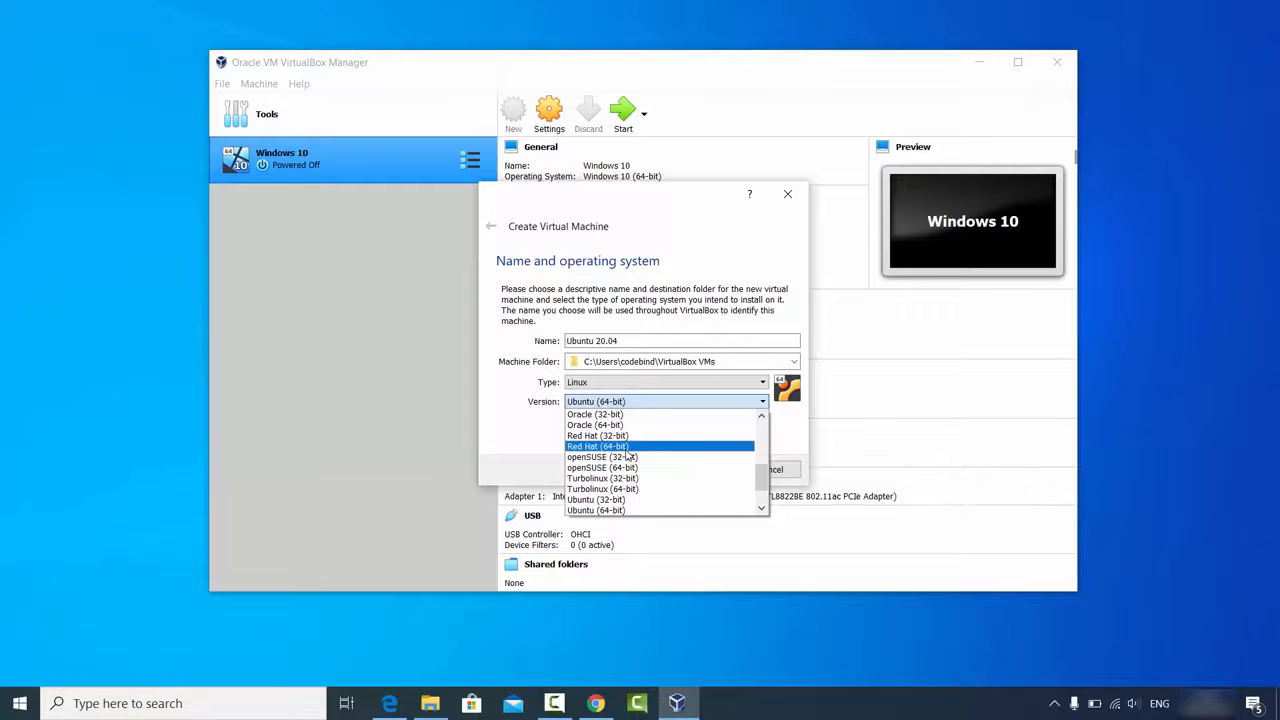
pyautogui.scroll(-1, 628, 460)
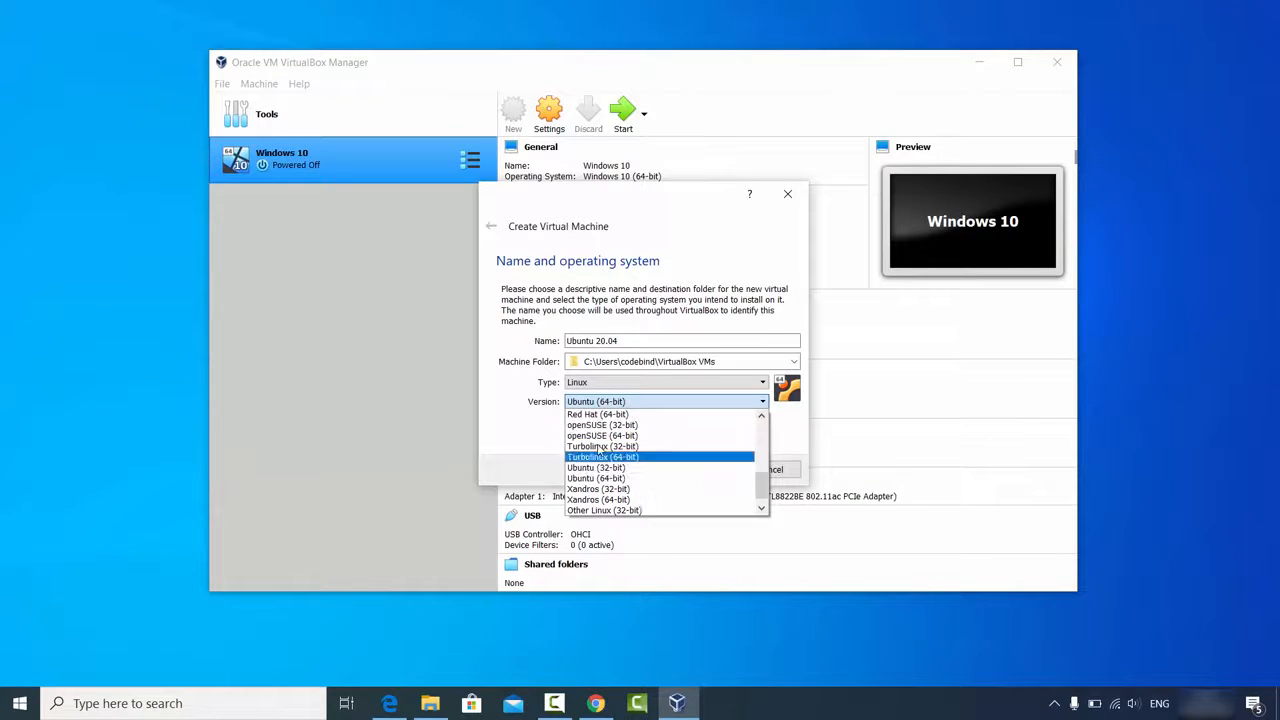
pyautogui.scroll(-1, 607, 486)
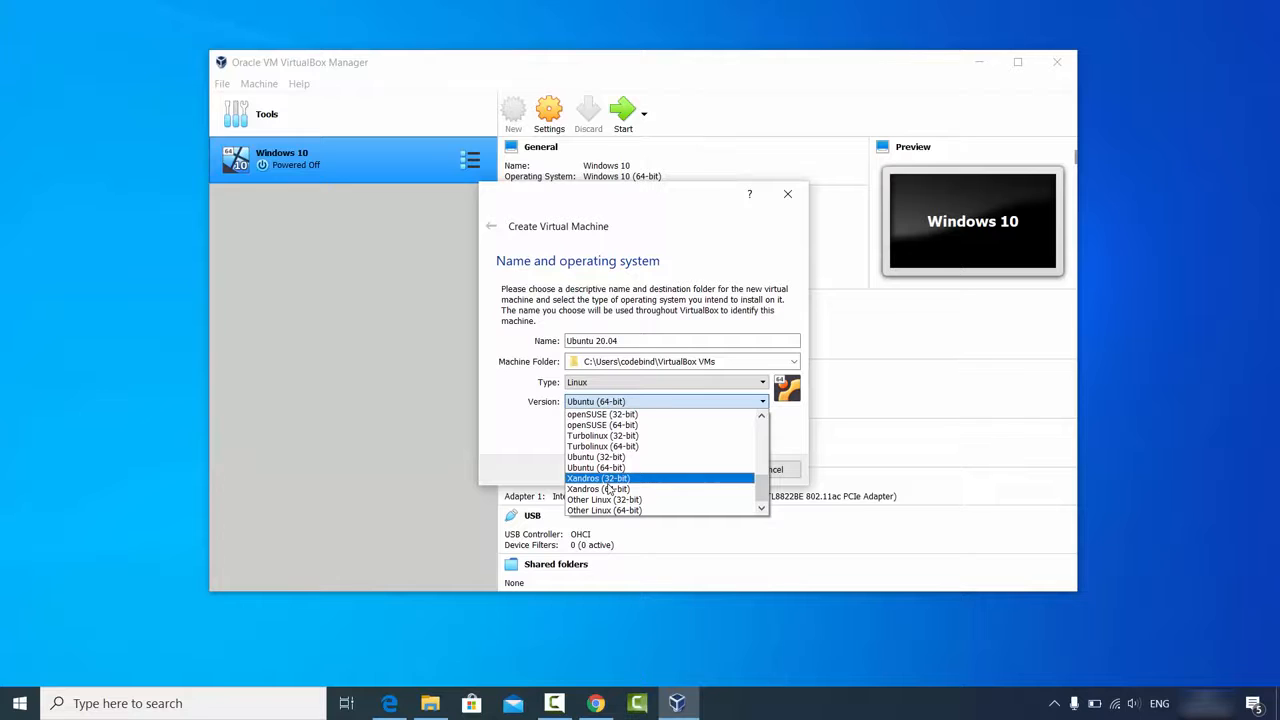
pyautogui.click(533, 452)
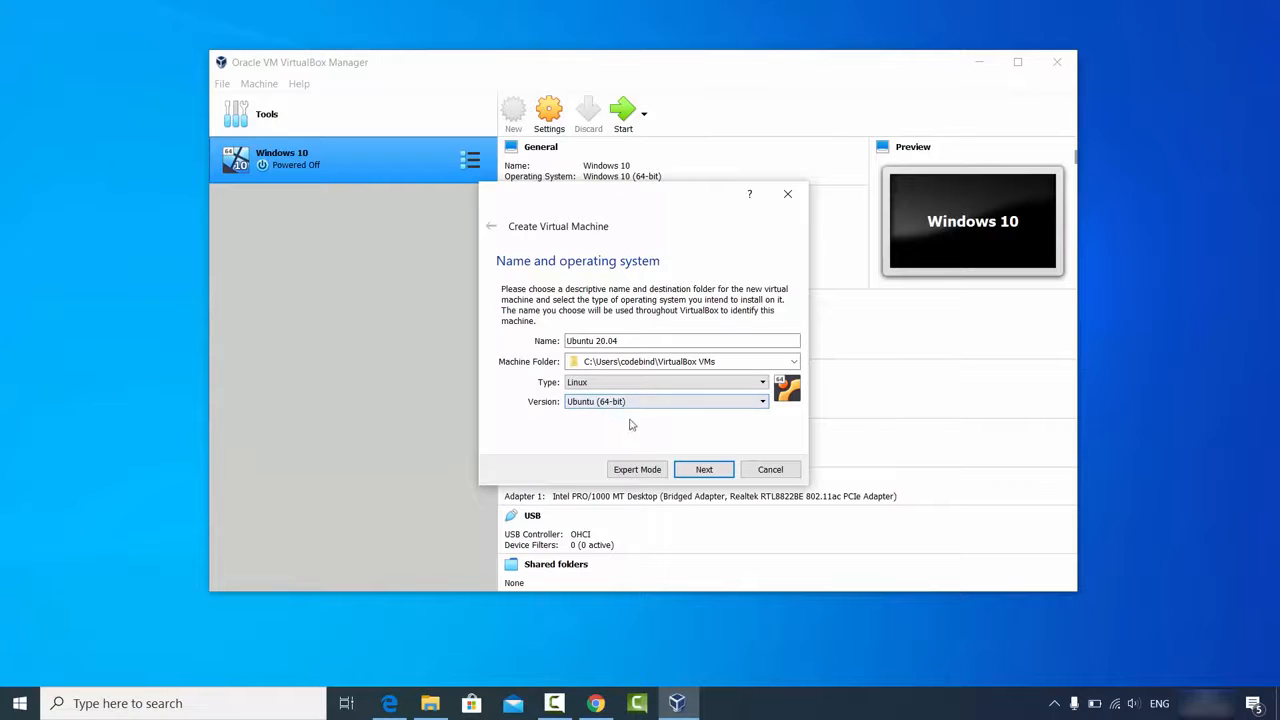
pyautogui.click(689, 471)
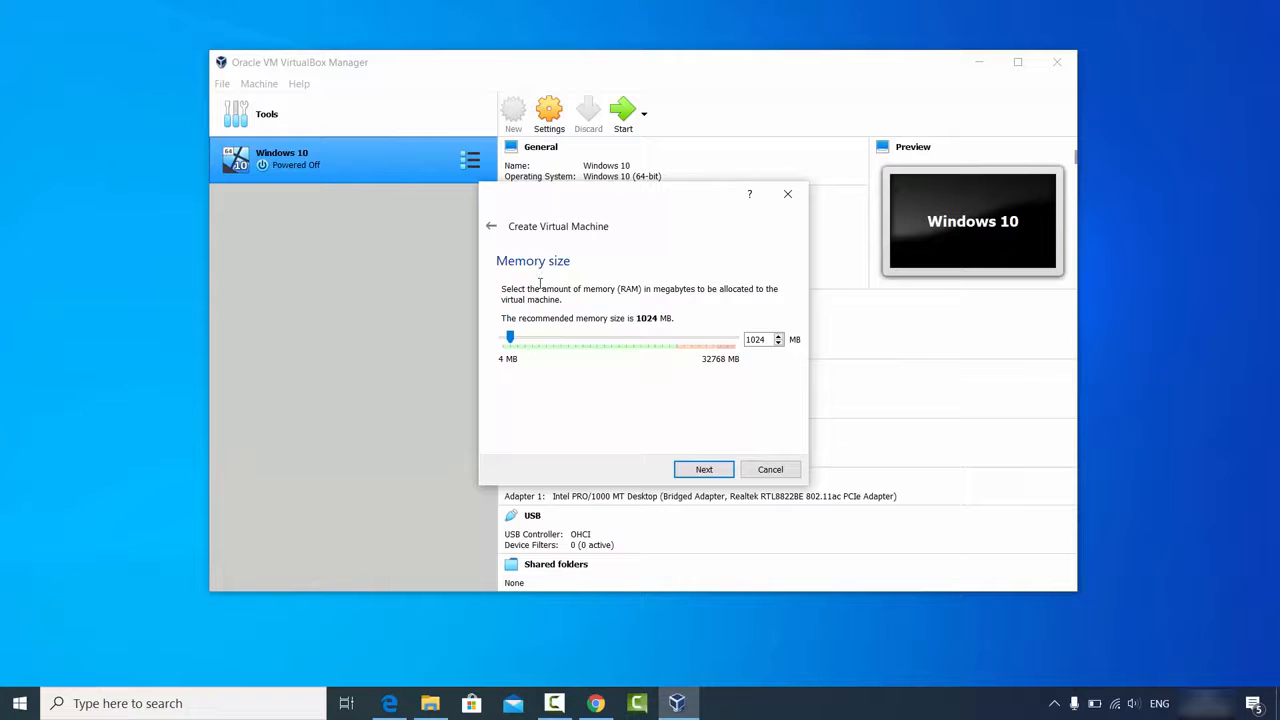
# Raise the machine's memory to about the end of the slider's green range and choose to create a virtual hard disk now
pyautogui.moveTo(510, 338); pyautogui.dragTo(679, 346)
pyautogui.click(702, 470)
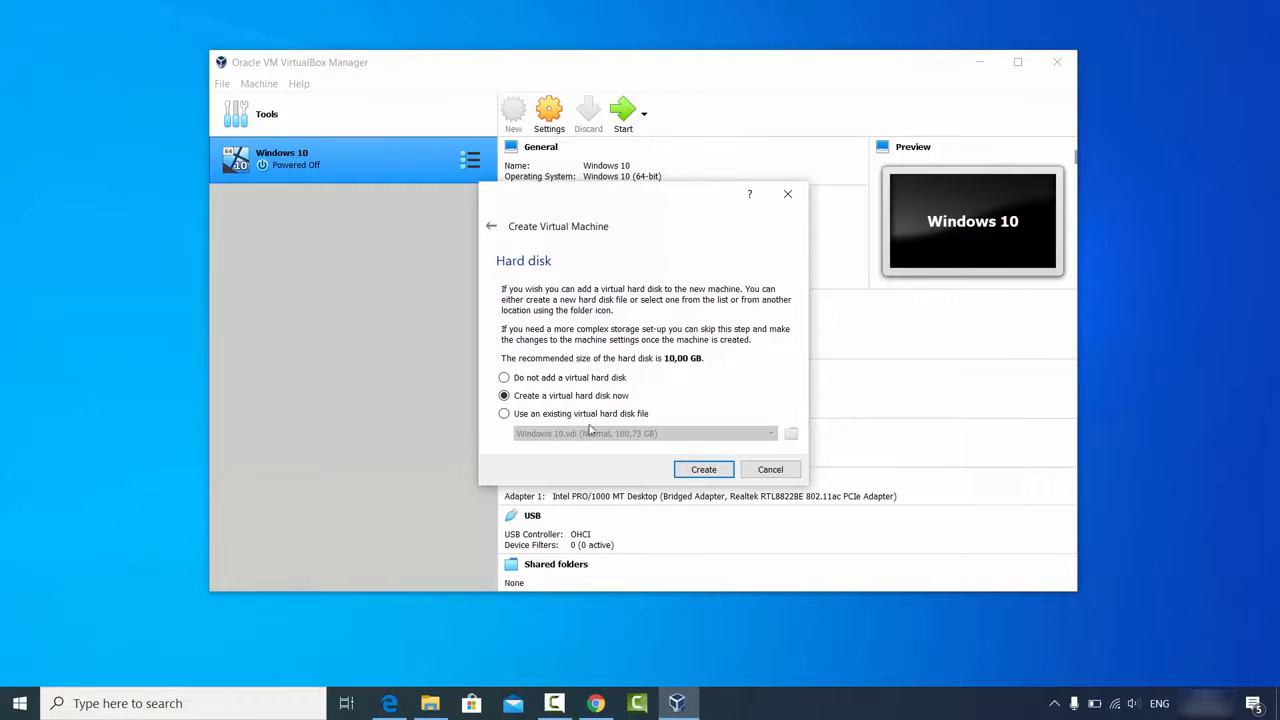
pyautogui.click(691, 471)
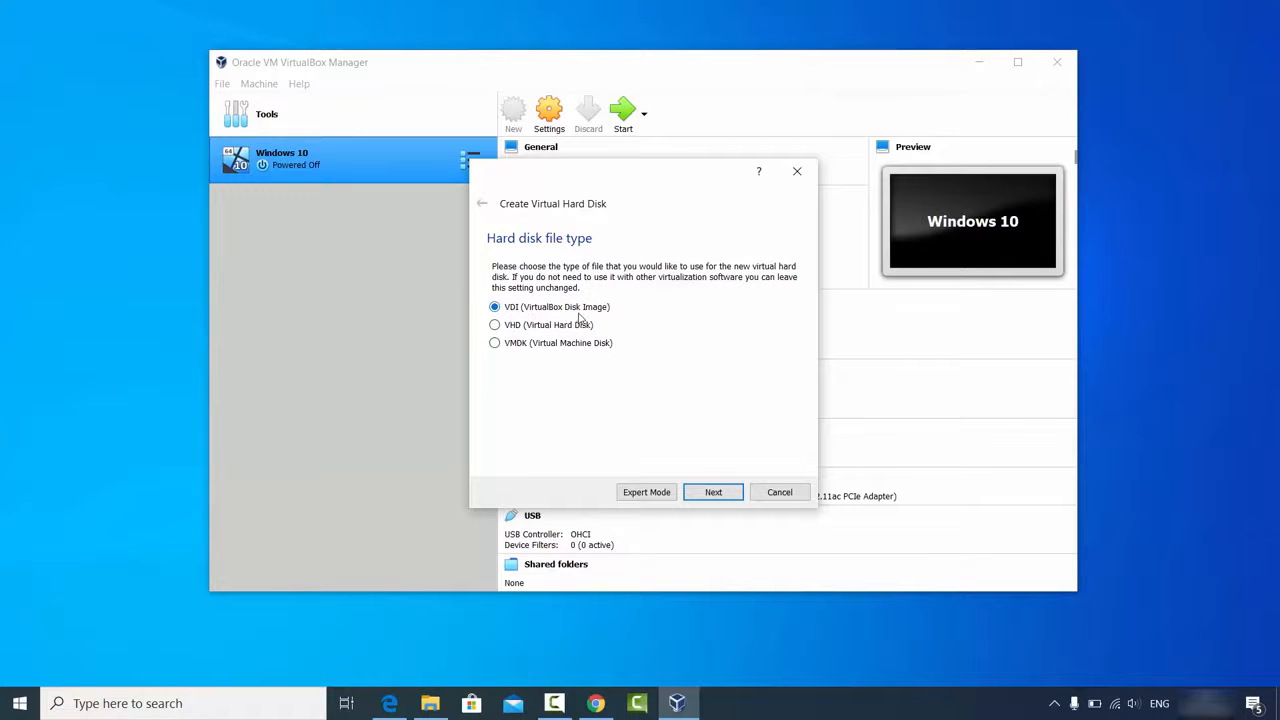
# Create the virtual hard disk as a dynamically allocated VDI of about 100,73 GB in the default location
pyautogui.click(710, 491)
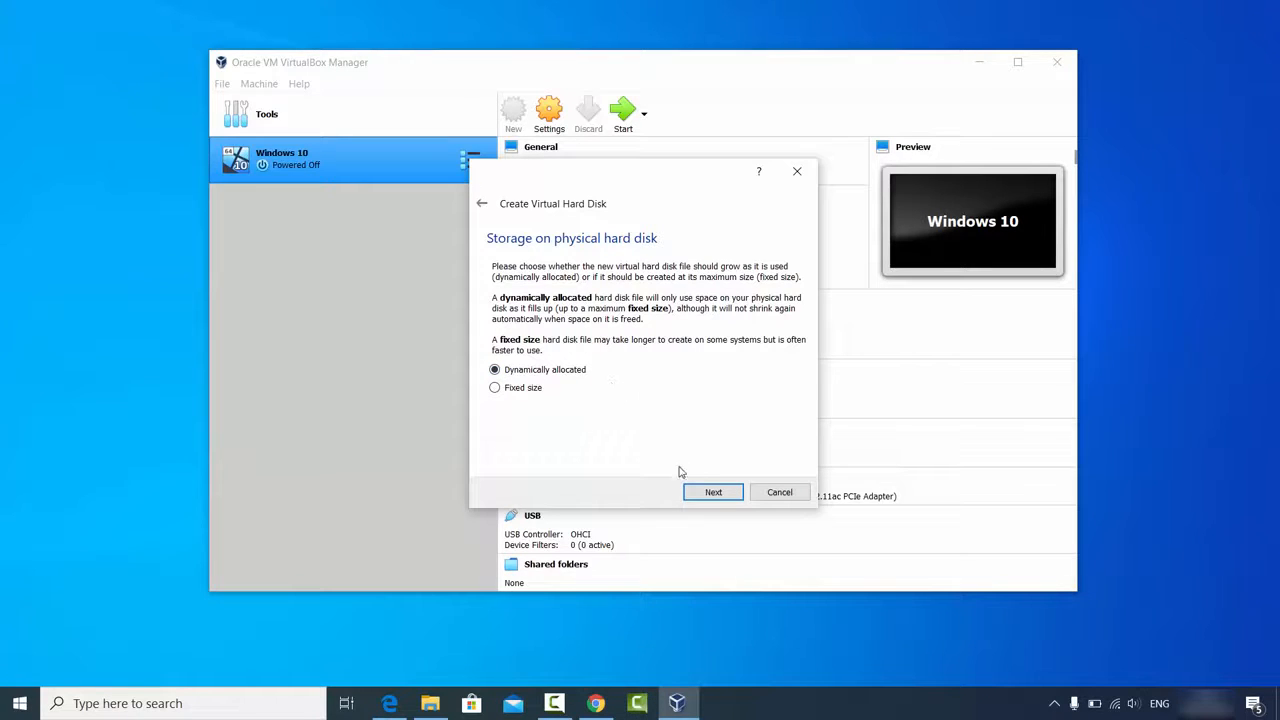
pyautogui.click(708, 492)
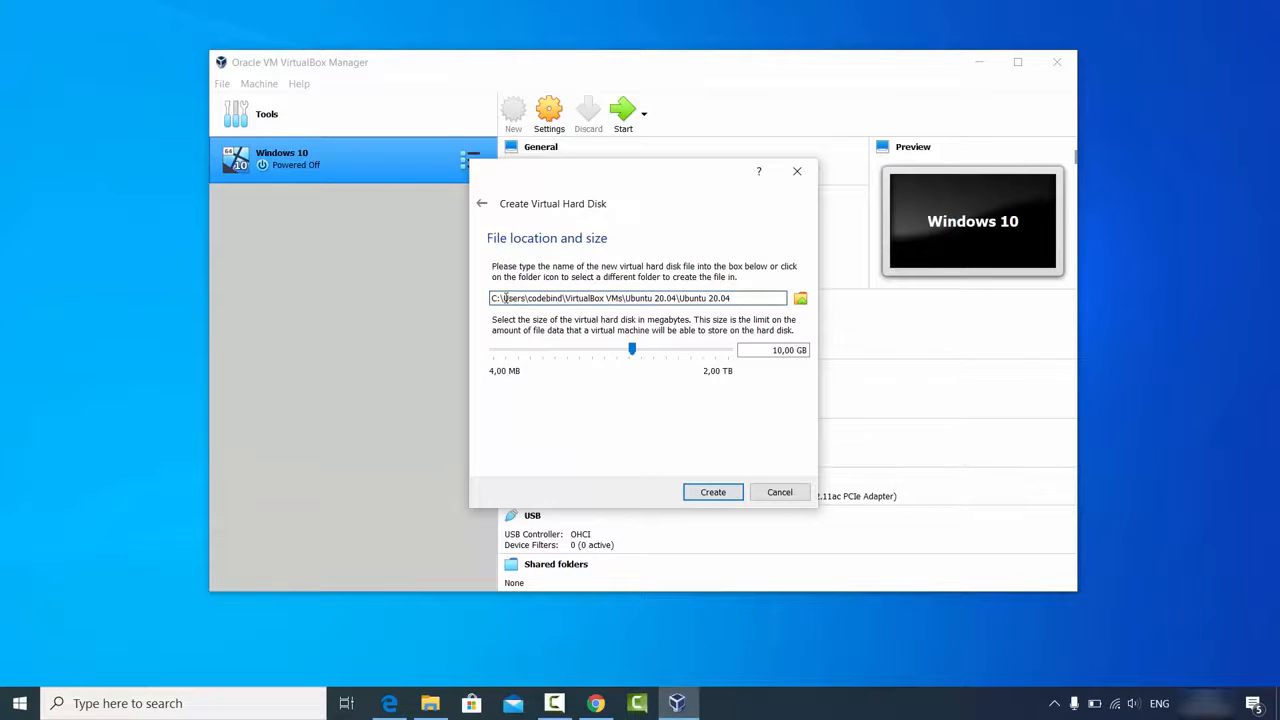
pyautogui.click(710, 298)
pyautogui.click(776, 351)
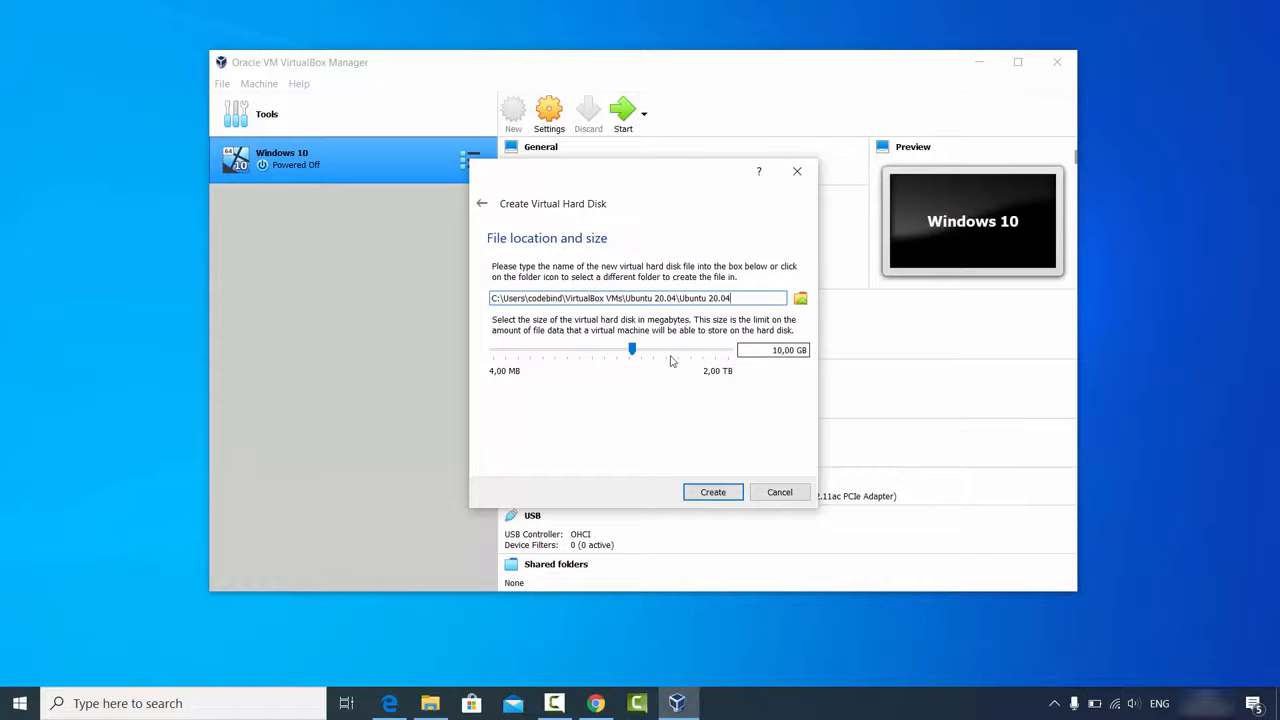
pyautogui.moveTo(636, 354); pyautogui.dragTo(677, 355)
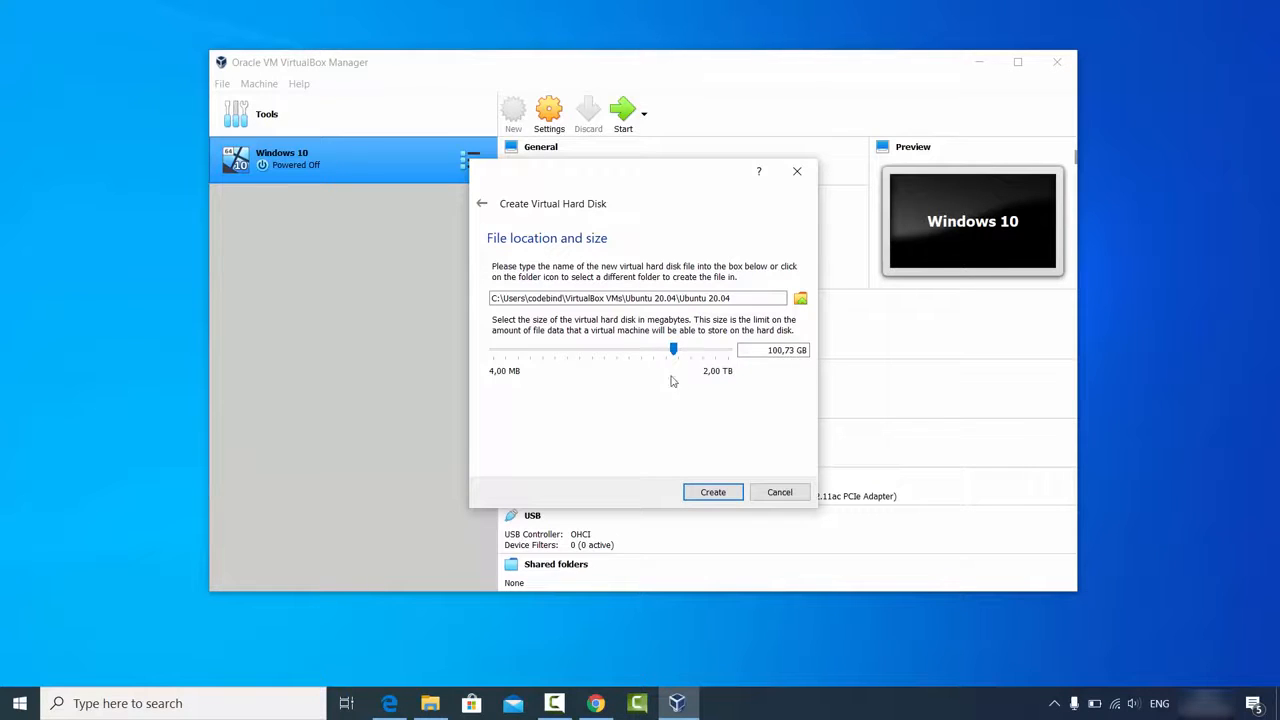
pyautogui.click(709, 495)
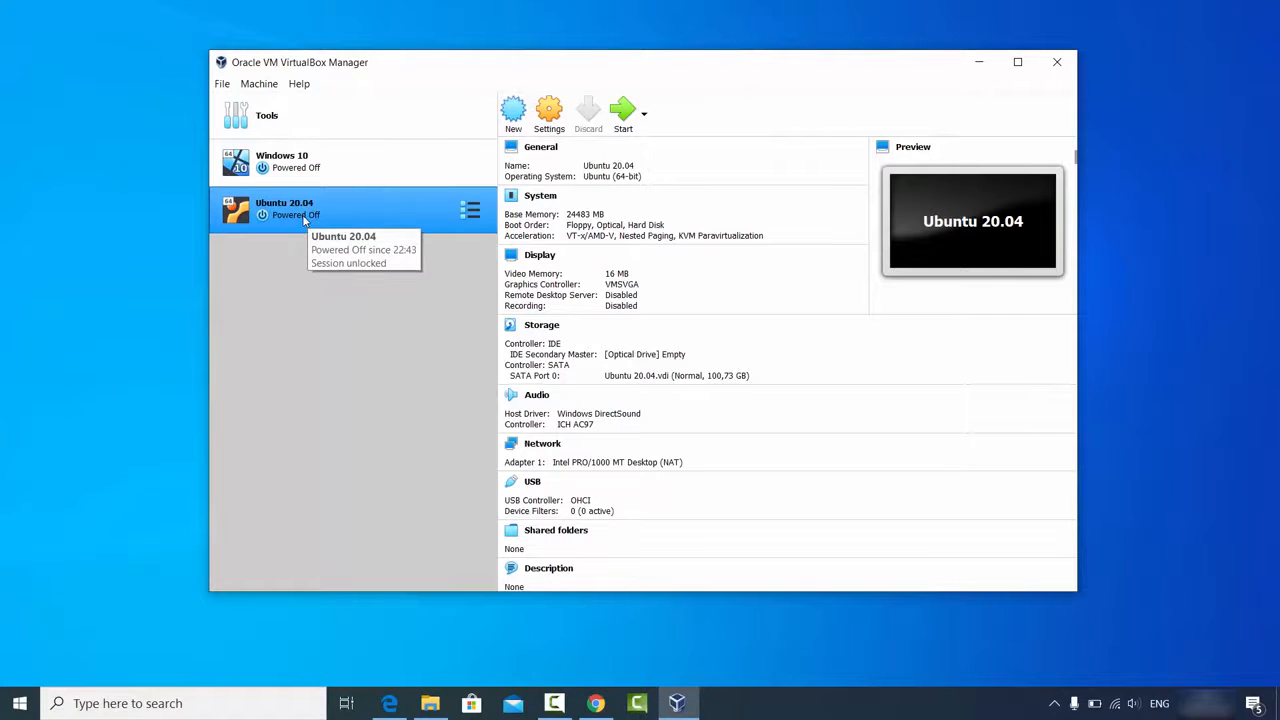
# Open the Ubuntu 20.04 machine's settings and set both Shared Clipboard and Drag'n'Drop to Bidirectional
pyautogui.click(547, 120)
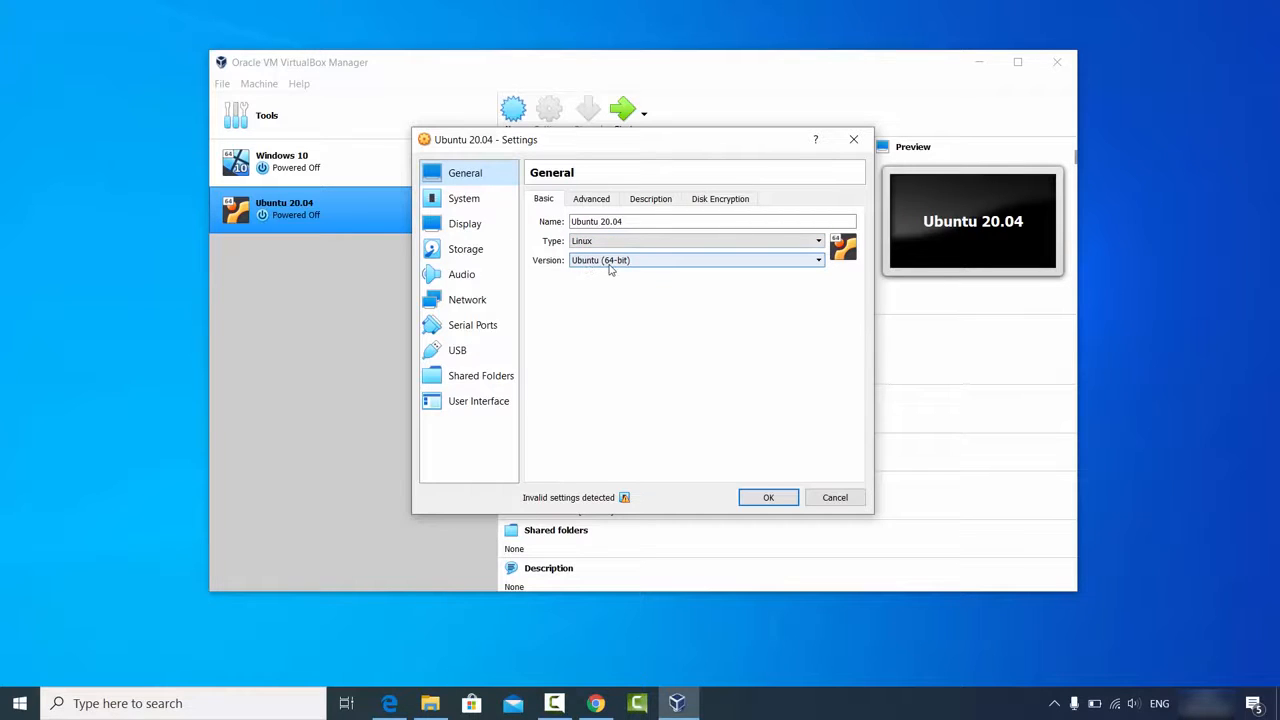
pyautogui.click(590, 200)
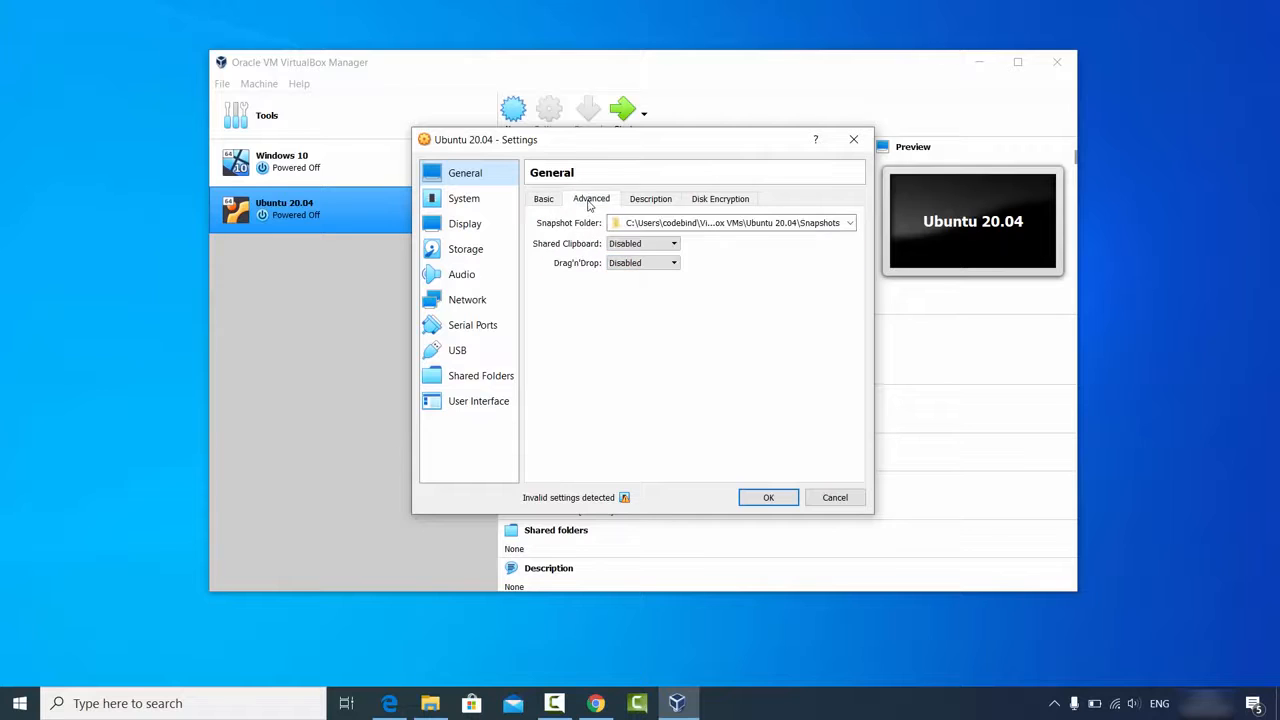
pyautogui.click(618, 246)
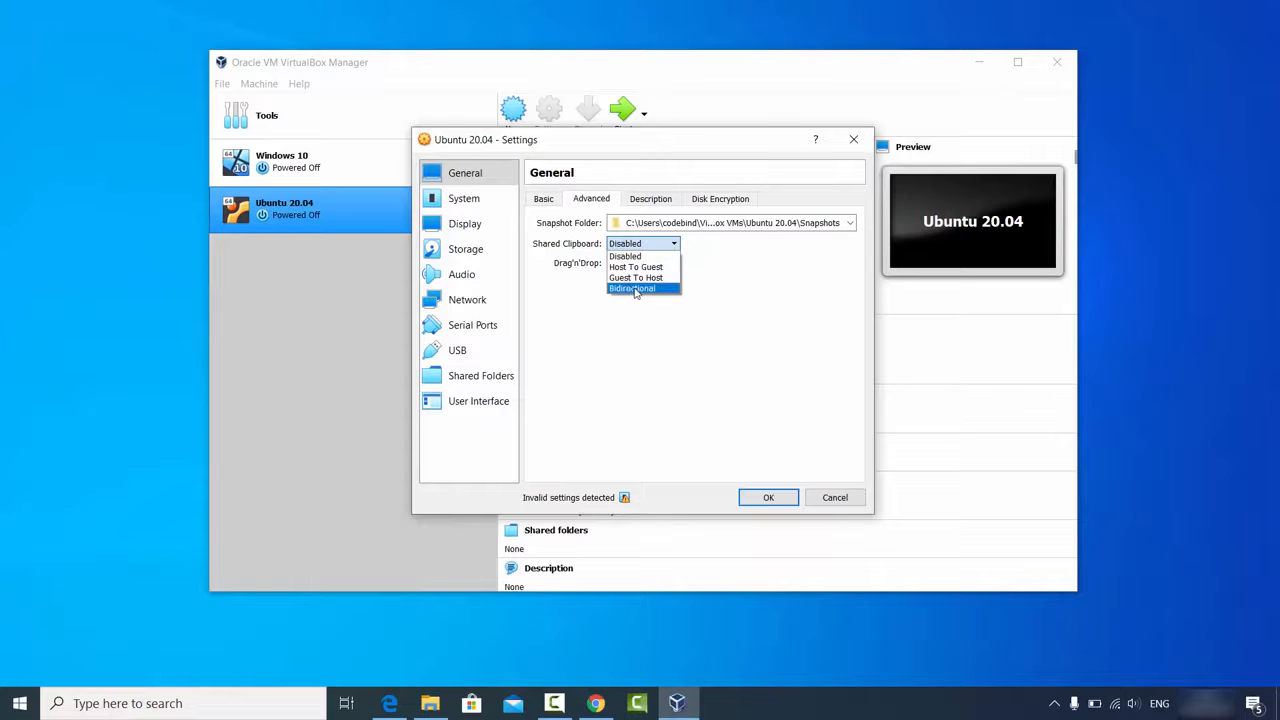
pyautogui.click(633, 289)
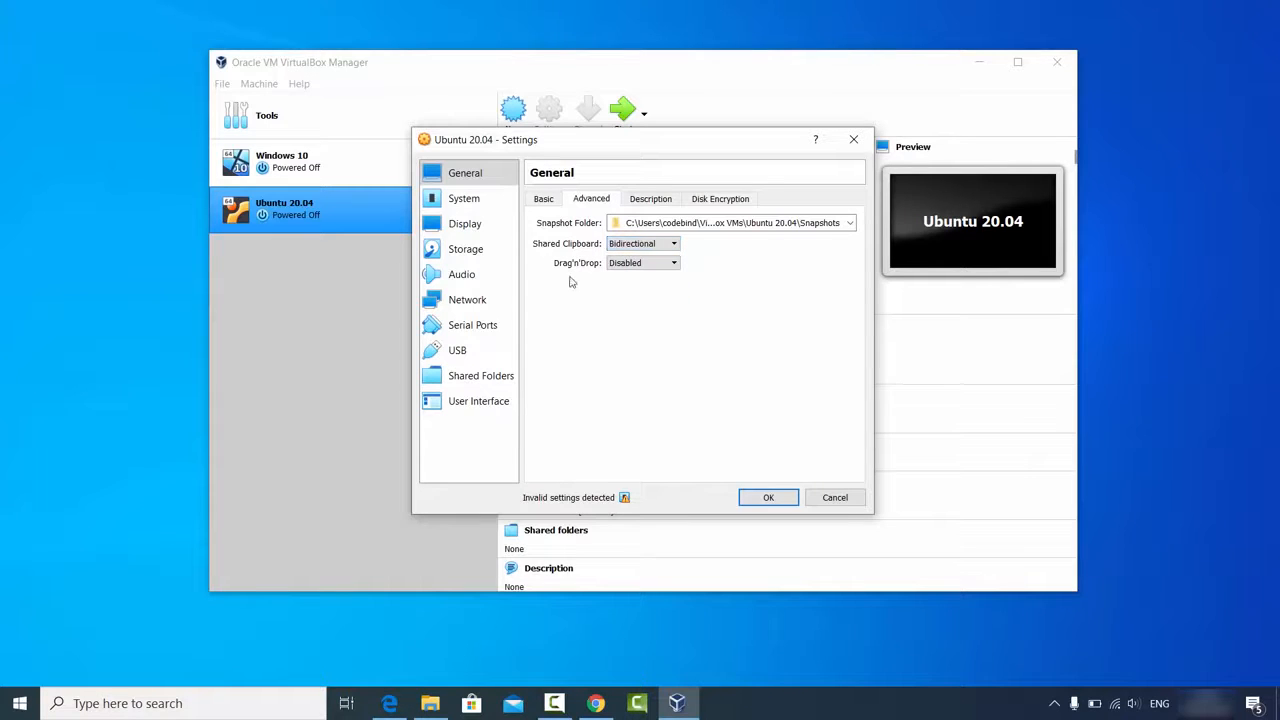
pyautogui.click(617, 266)
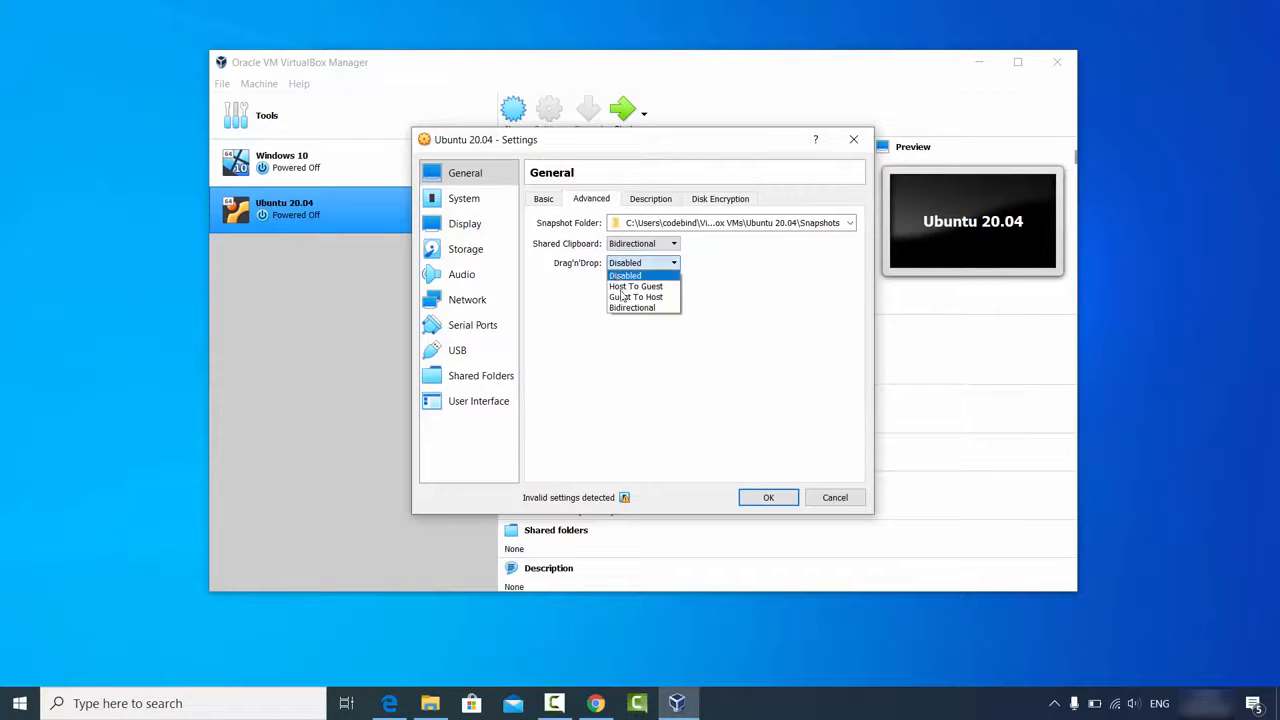
pyautogui.click(623, 306)
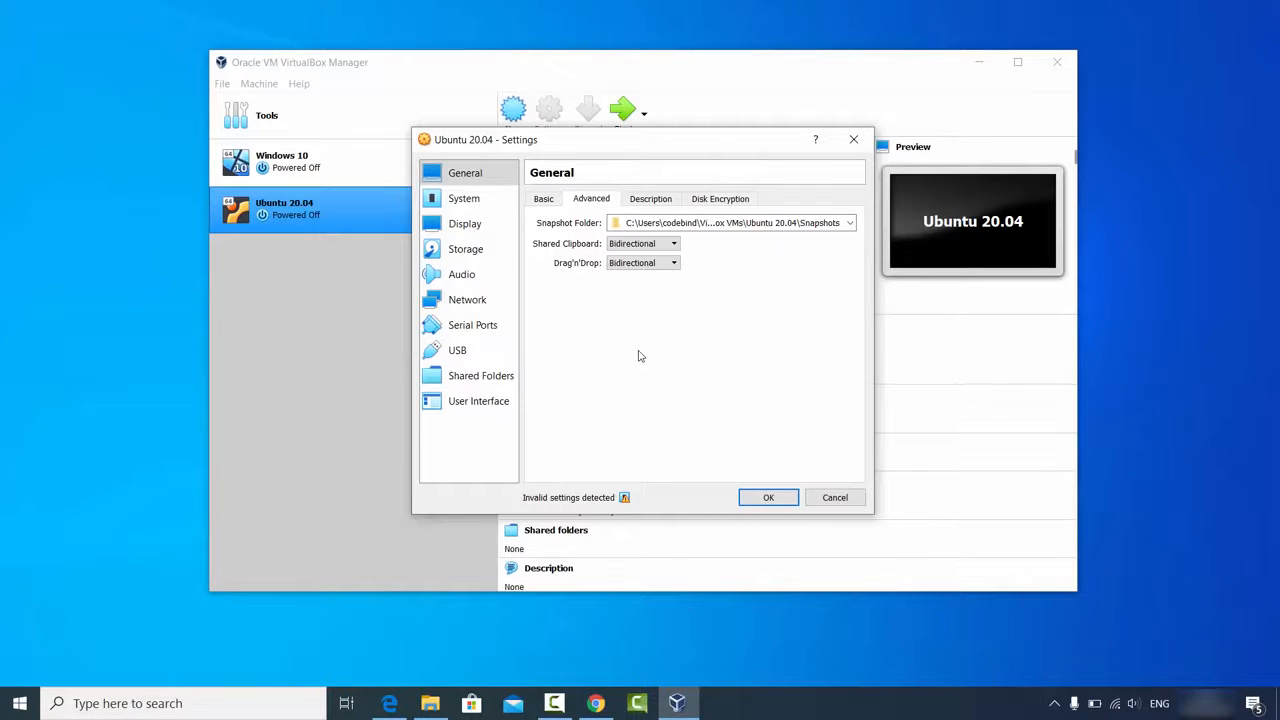
# Look through the description, disk encryption and motherboard settings, and set the machine's processor count to 4
pyautogui.click(648, 202)
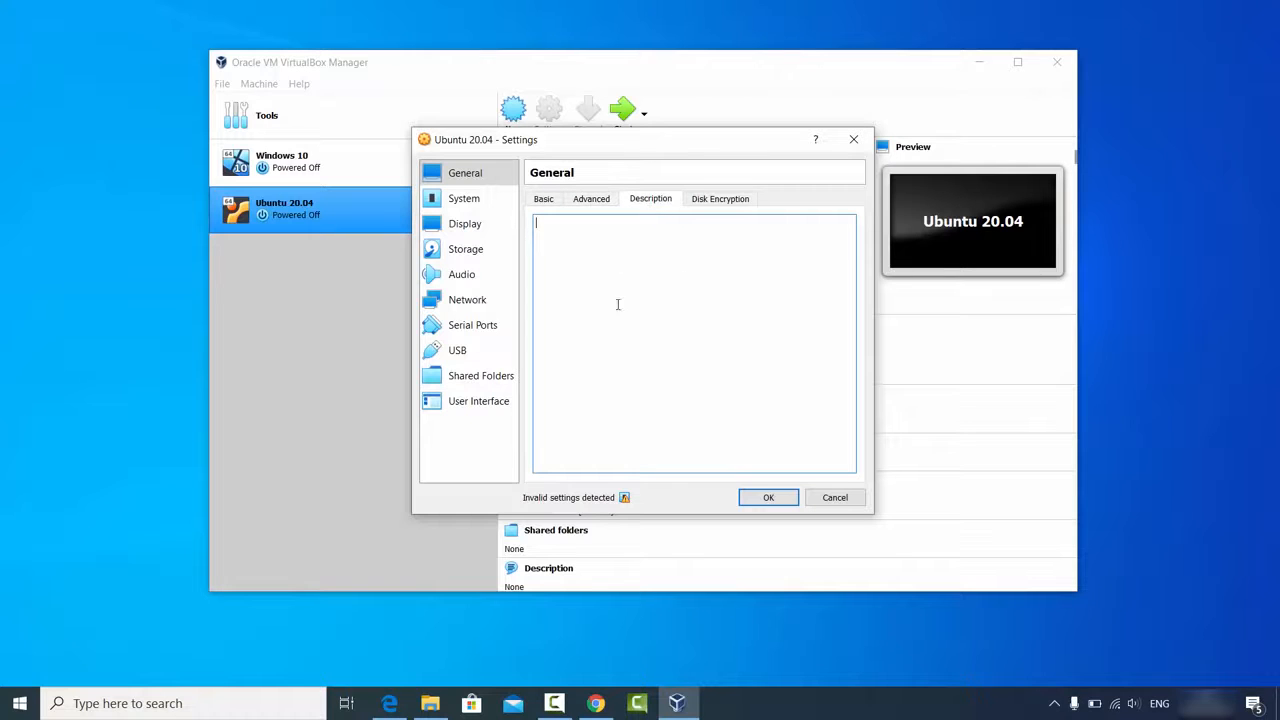
pyautogui.click(715, 200)
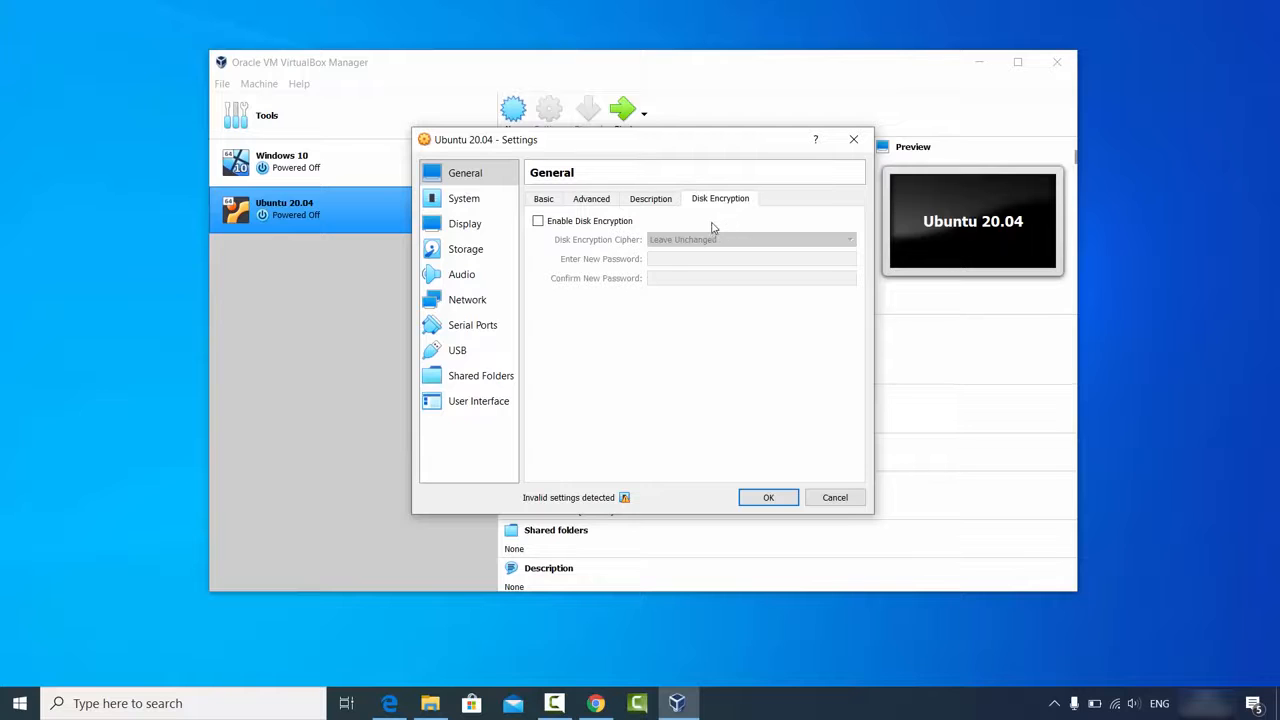
pyautogui.click(453, 207)
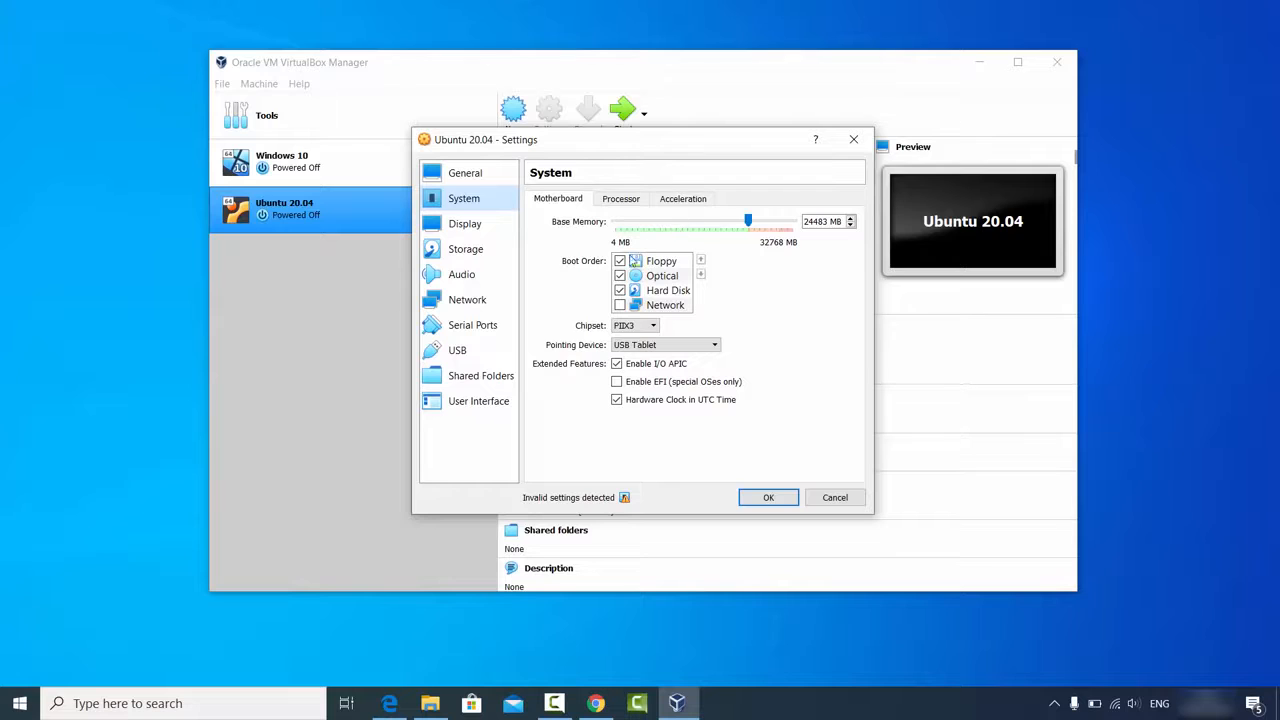
pyautogui.click(626, 203)
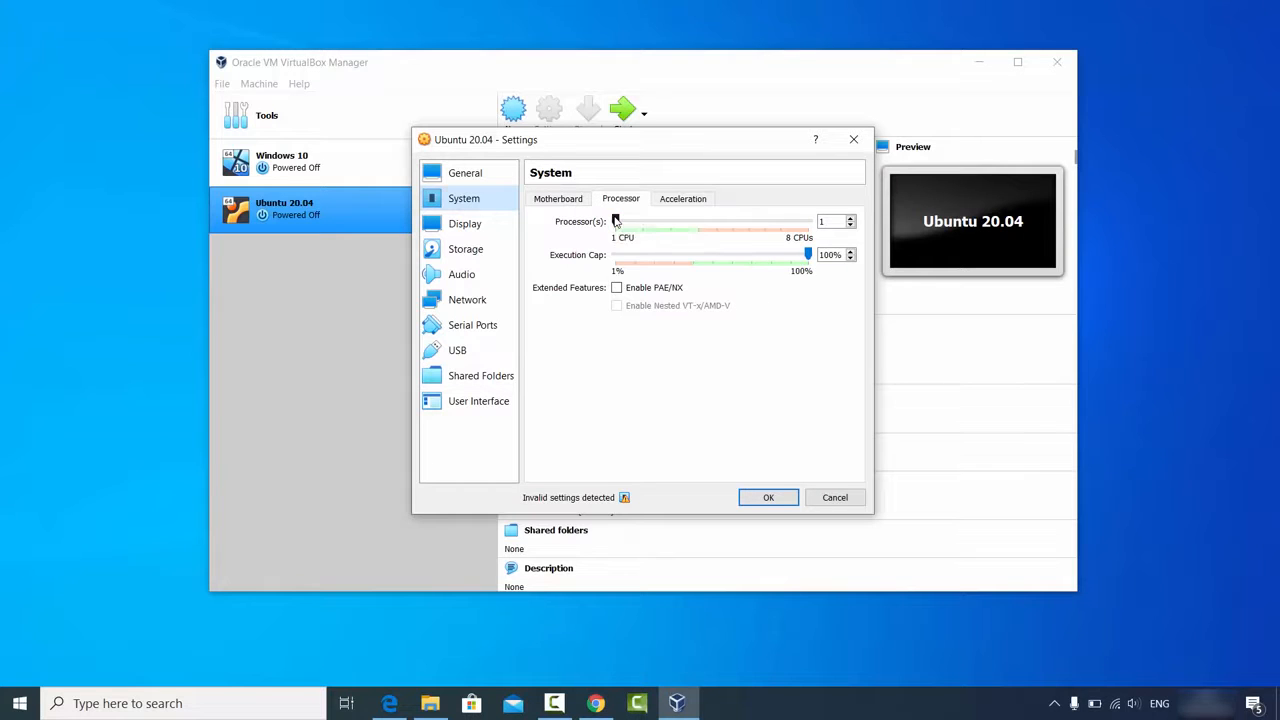
pyautogui.moveTo(616, 221); pyautogui.dragTo(698, 222)
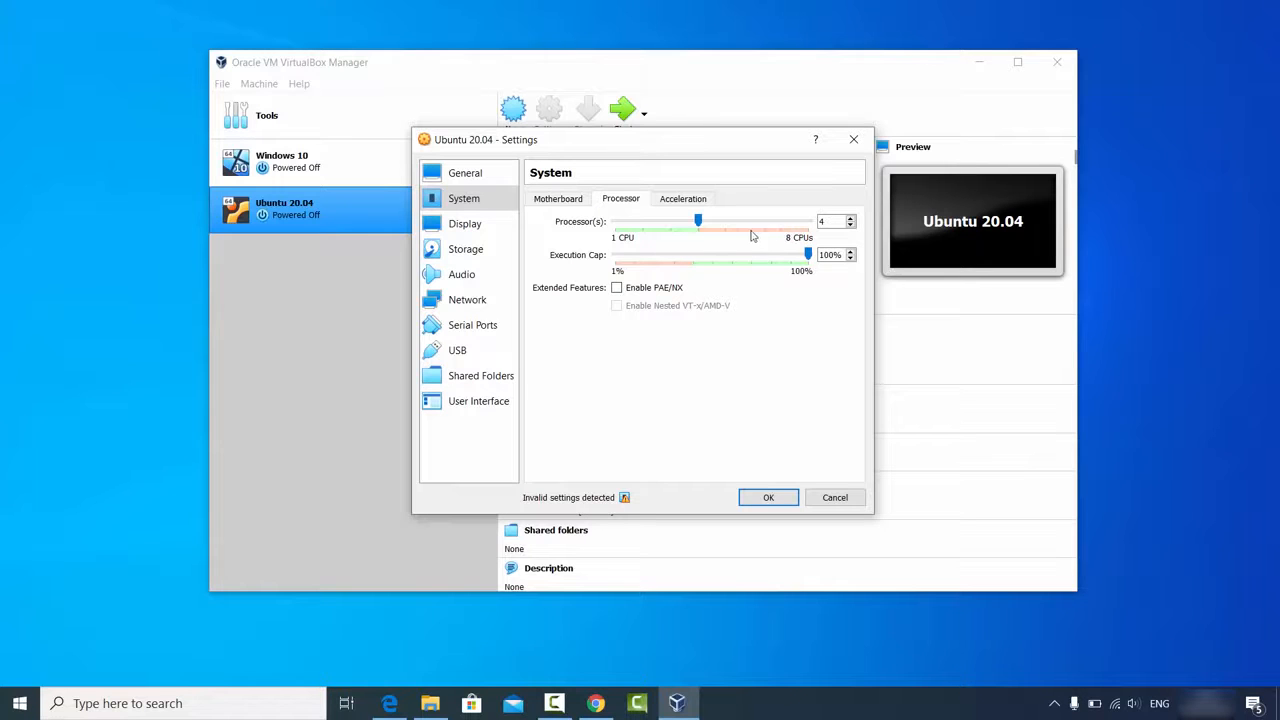
# Check the display settings, and open the disk file chooser for the empty optical drive on the IDE controller
pyautogui.click(488, 227)
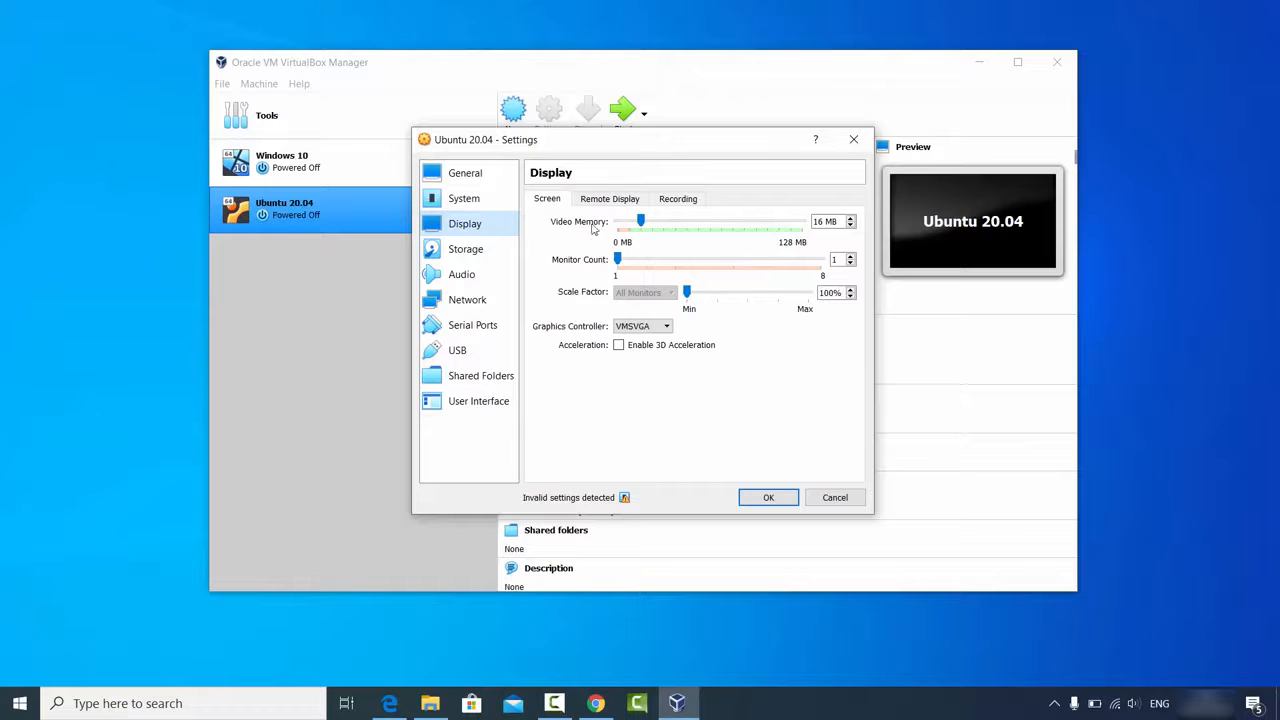
pyautogui.click(476, 257)
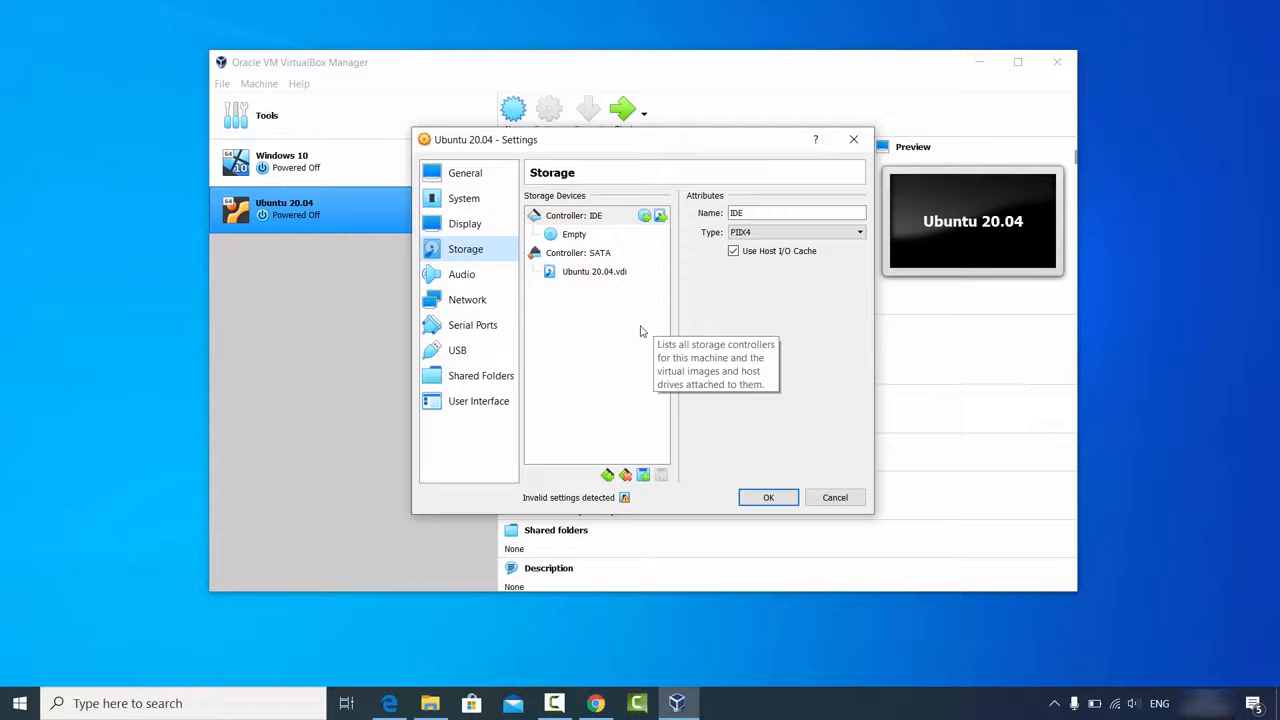
pyautogui.click(567, 238)
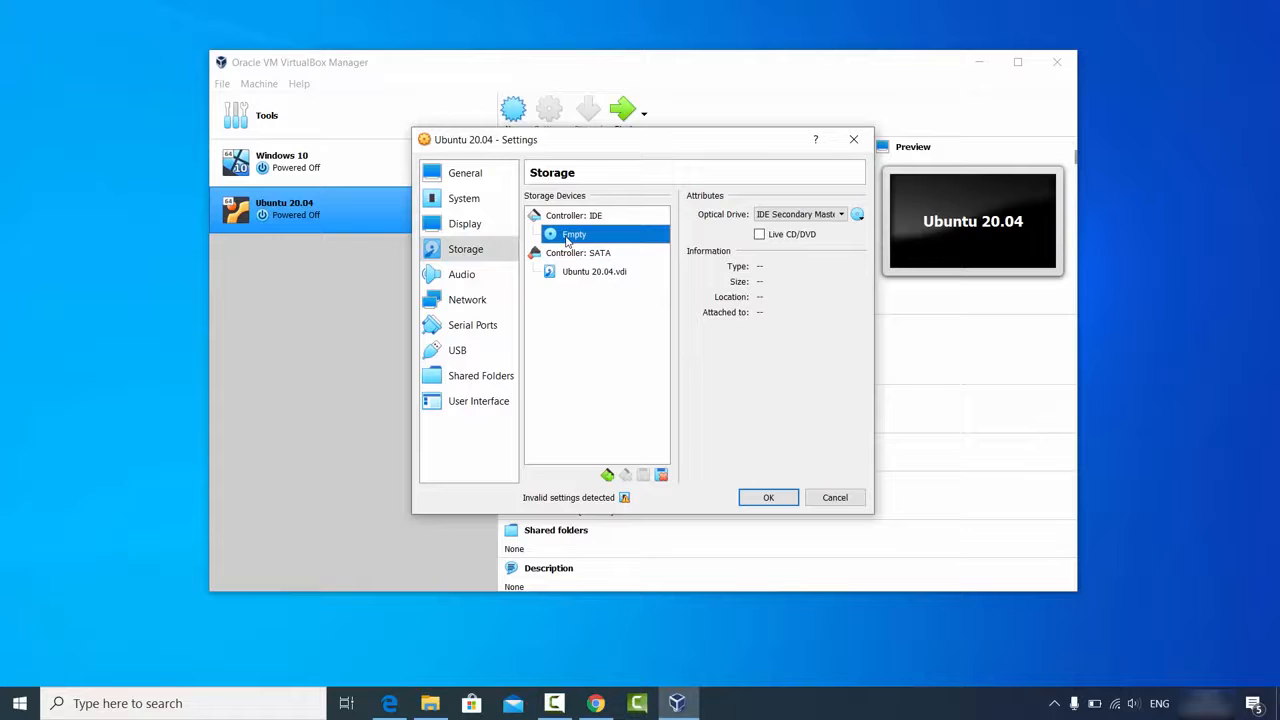
pyautogui.click(857, 215)
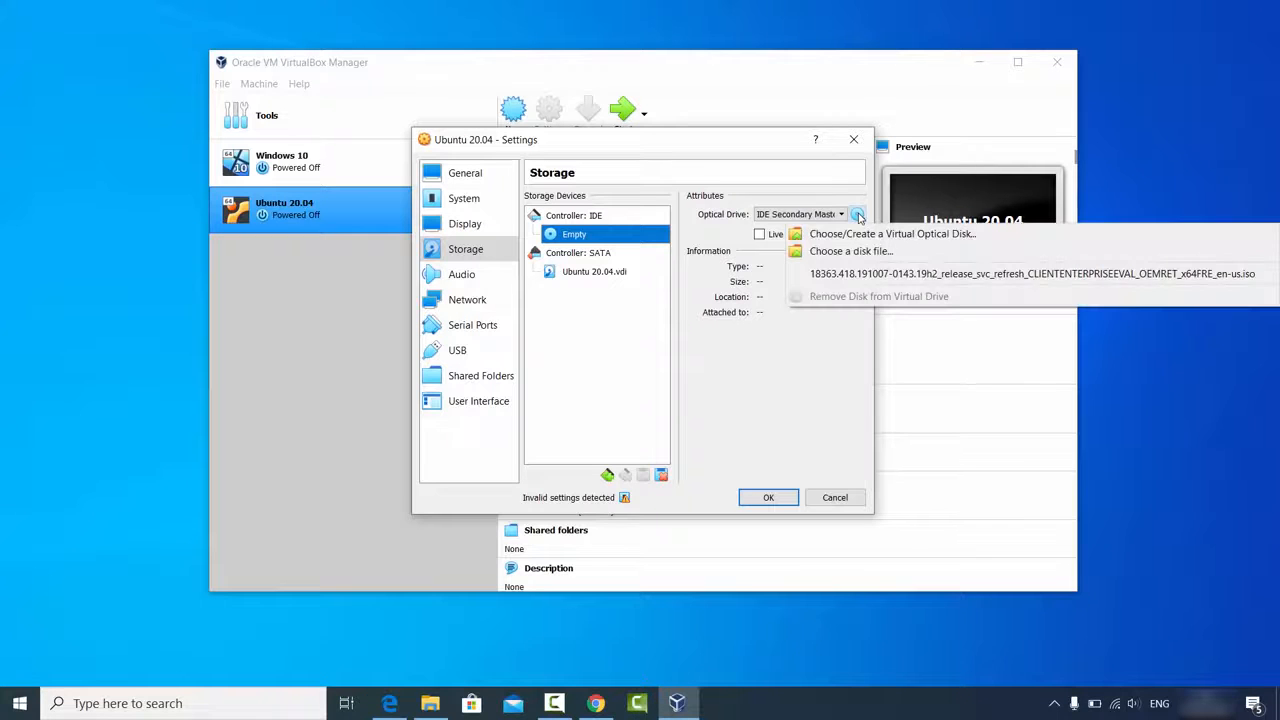
pyautogui.click(845, 255)
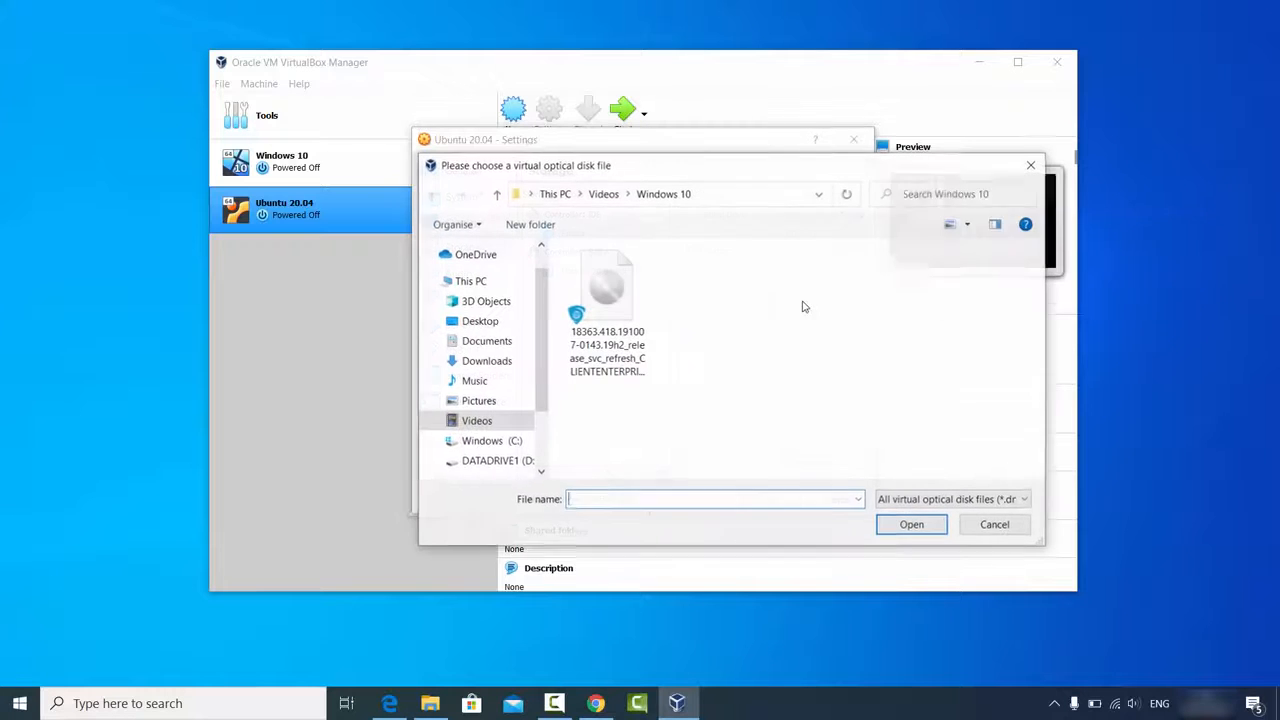
# Switch to File Explorer and copy the path of the folder holding the Ubuntu image
pyautogui.click(430, 703)
pyautogui.click(628, 174)
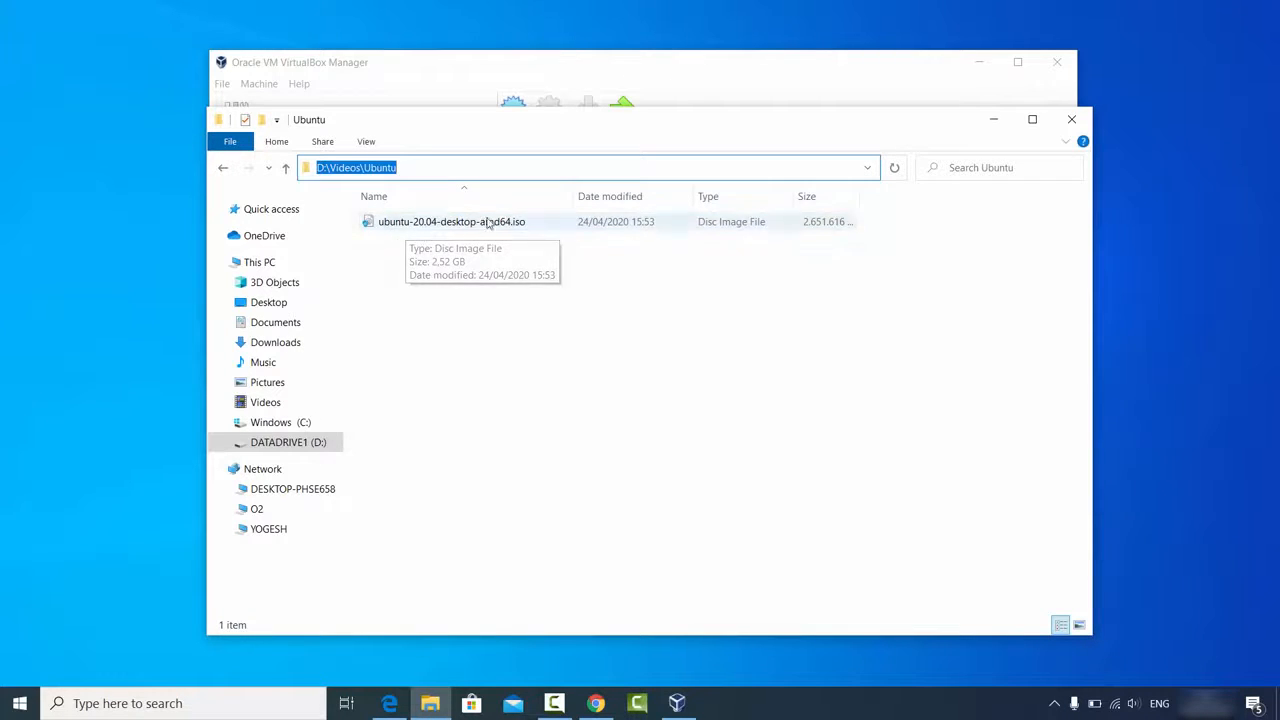
pyautogui.click(491, 170)
pyautogui.hotkey('ctrl', 'a')
pyautogui.hotkey('ctrl', 'c')
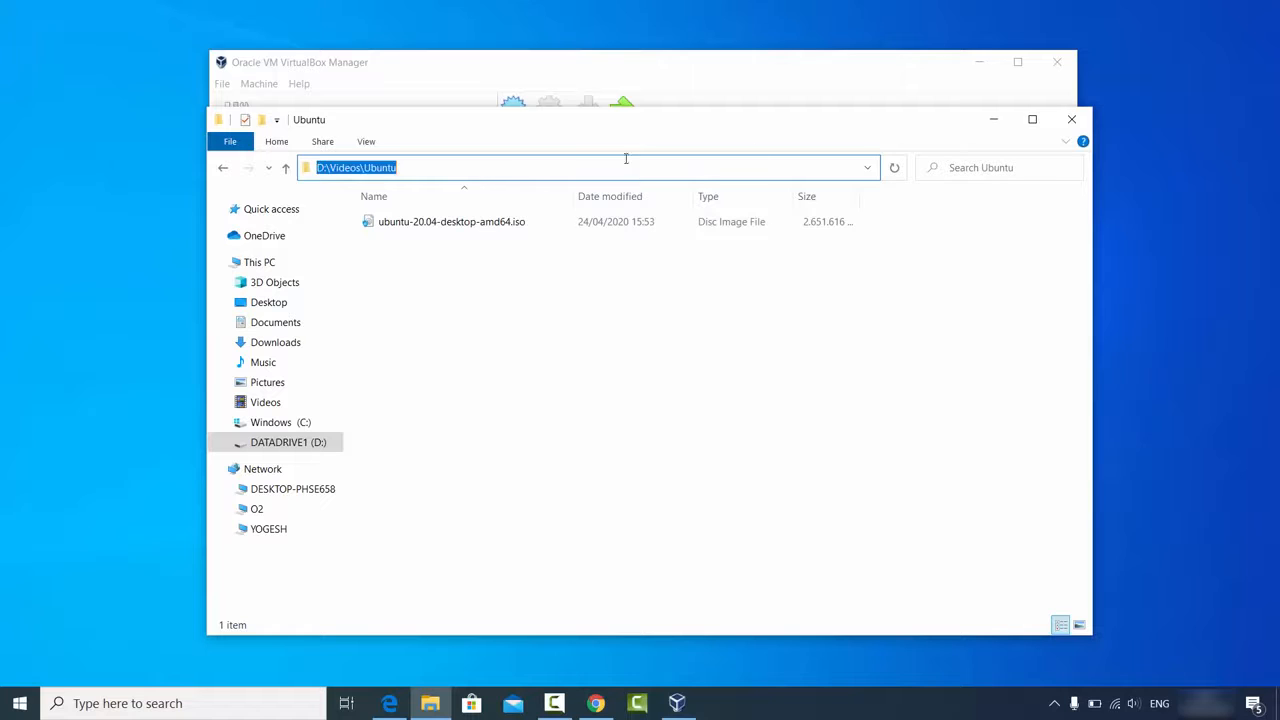
# Back in VirtualBox, load ubuntu-20.04-desktop-amd64.iso from D:\Videos\Ubuntu into the optical drive and save the machine's settings
pyautogui.click(993, 119)
pyautogui.click(727, 196)
pyautogui.hotkey('ctrl', 'v')
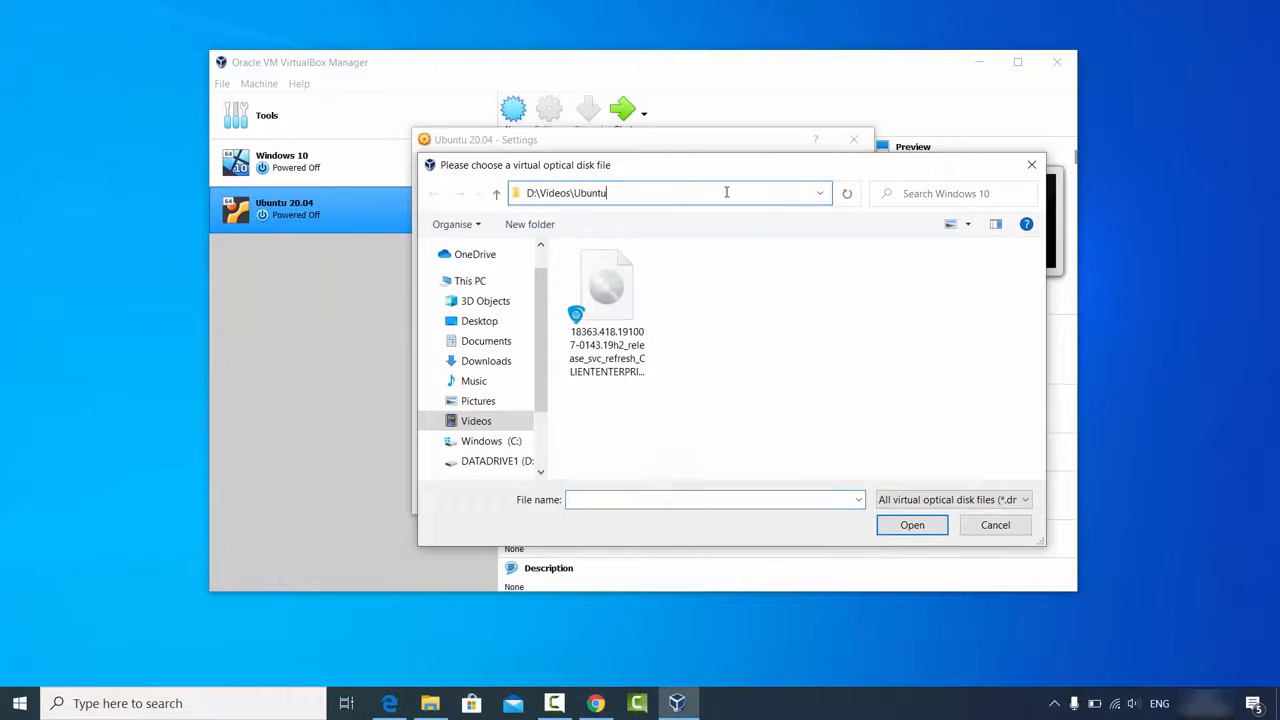
pyautogui.press('Return')
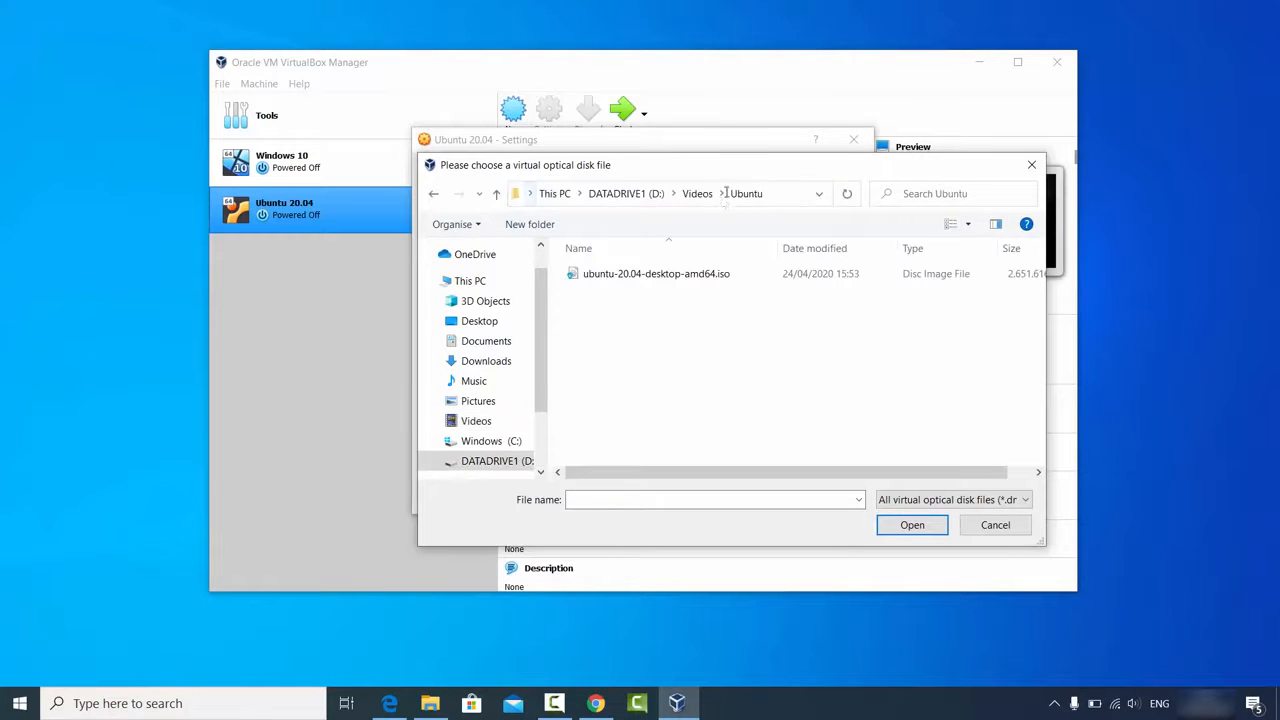
pyautogui.click(698, 276)
pyautogui.click(910, 525)
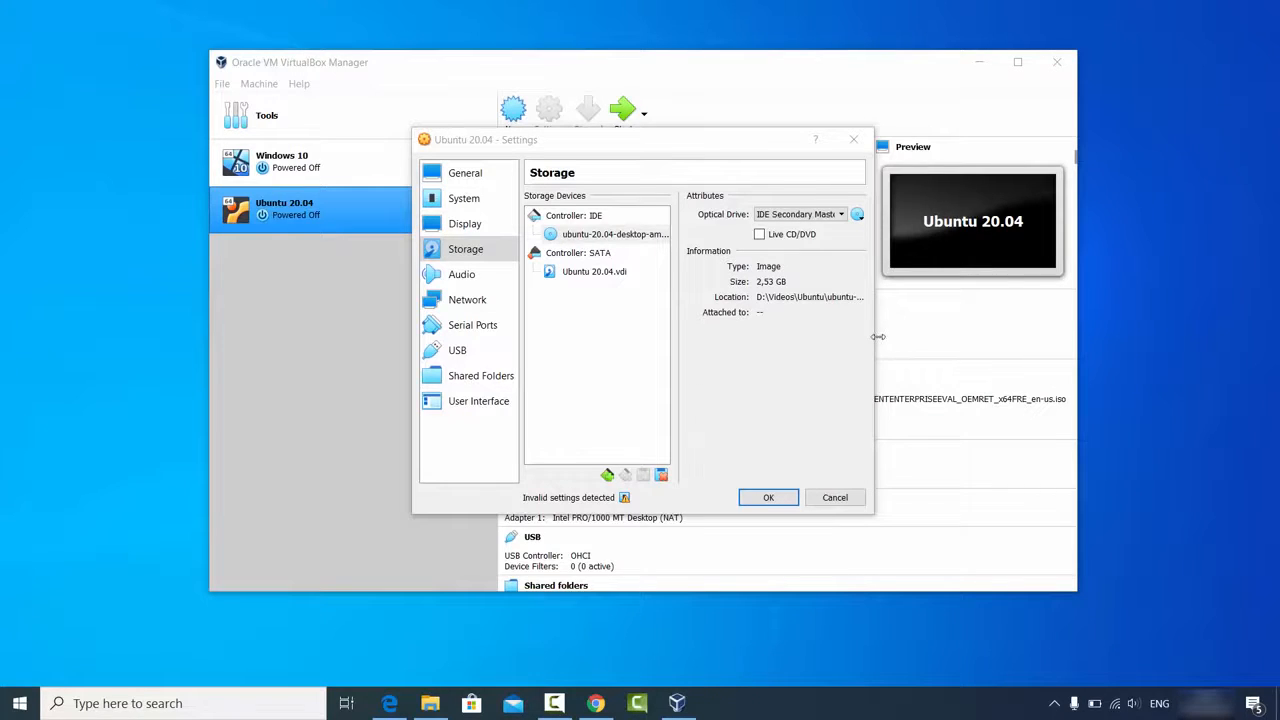
pyautogui.moveTo(877, 336); pyautogui.dragTo(1036, 336)
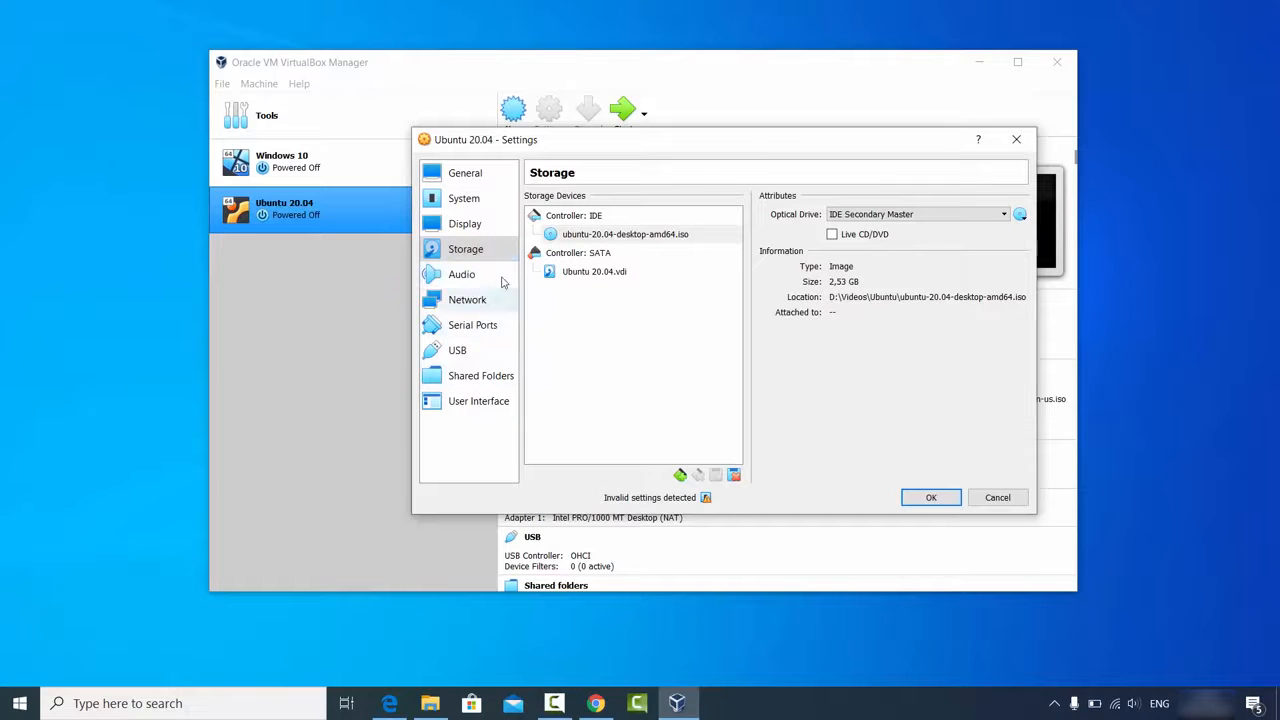
pyautogui.click(927, 498)
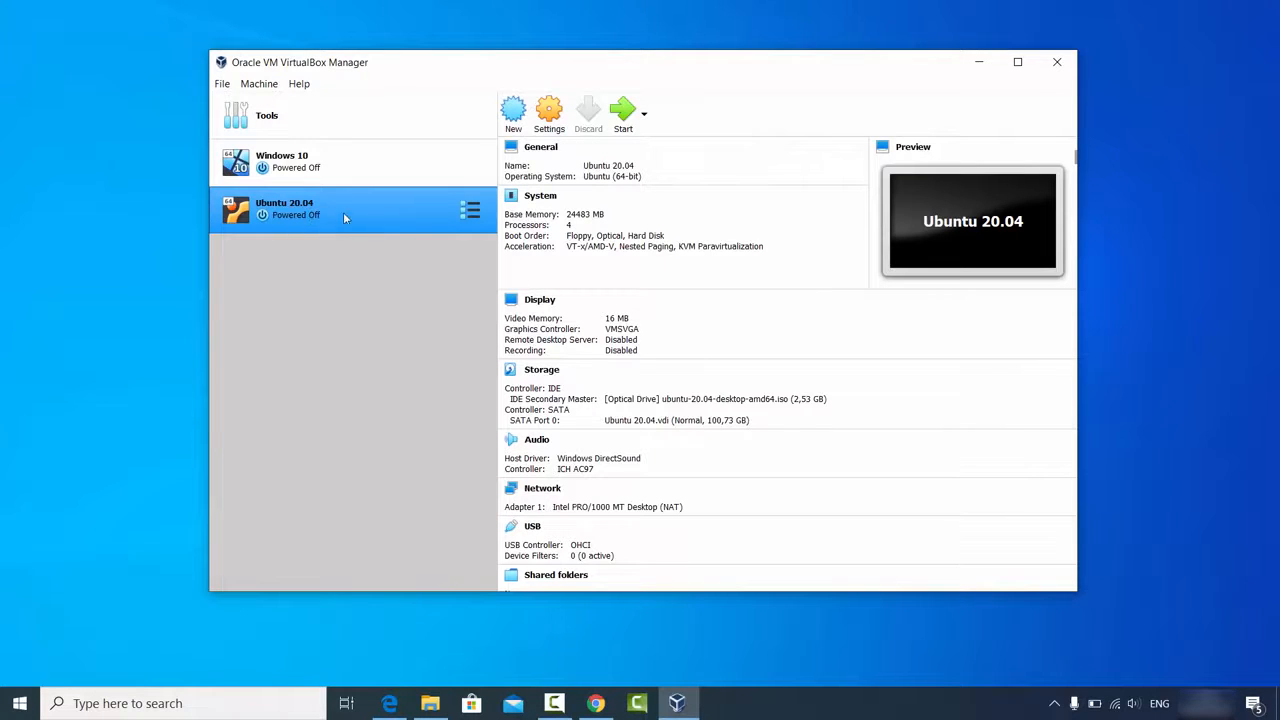
# Start the Ubuntu 20.04 machine, dismiss its notification messages, and choose to install Ubuntu in English
pyautogui.click(622, 112)
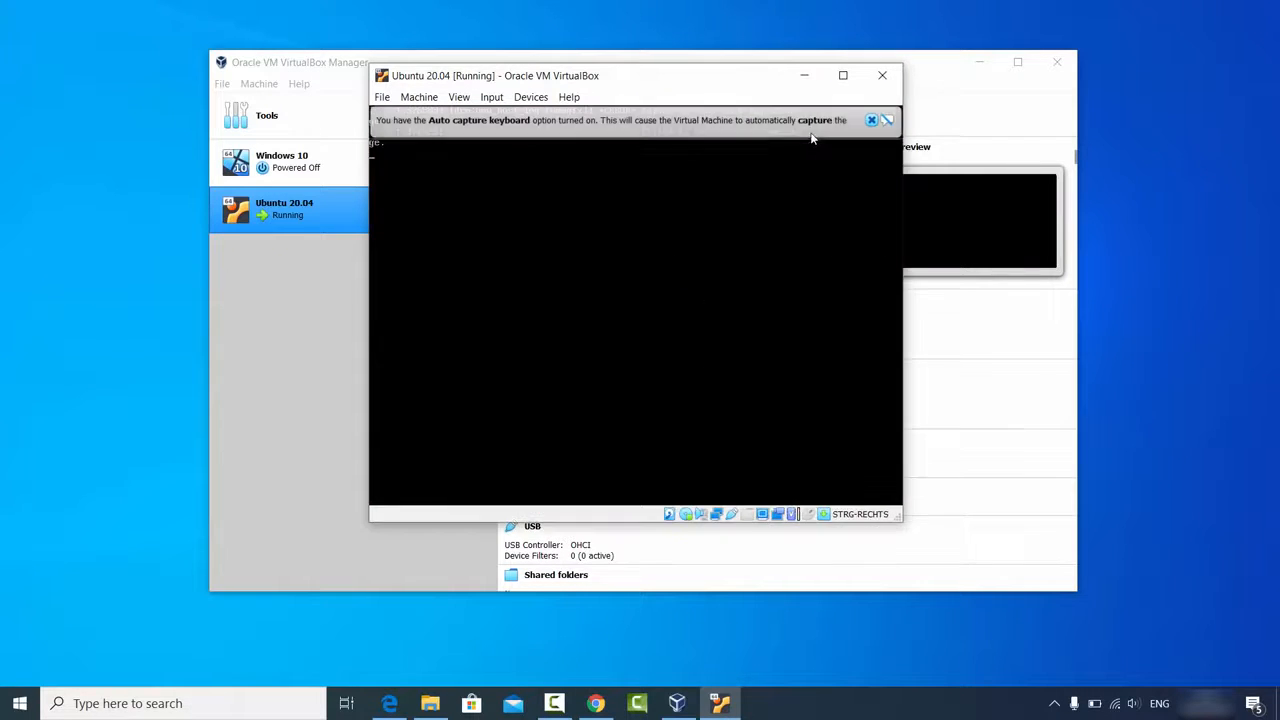
pyautogui.click(871, 121)
pyautogui.click(871, 121)
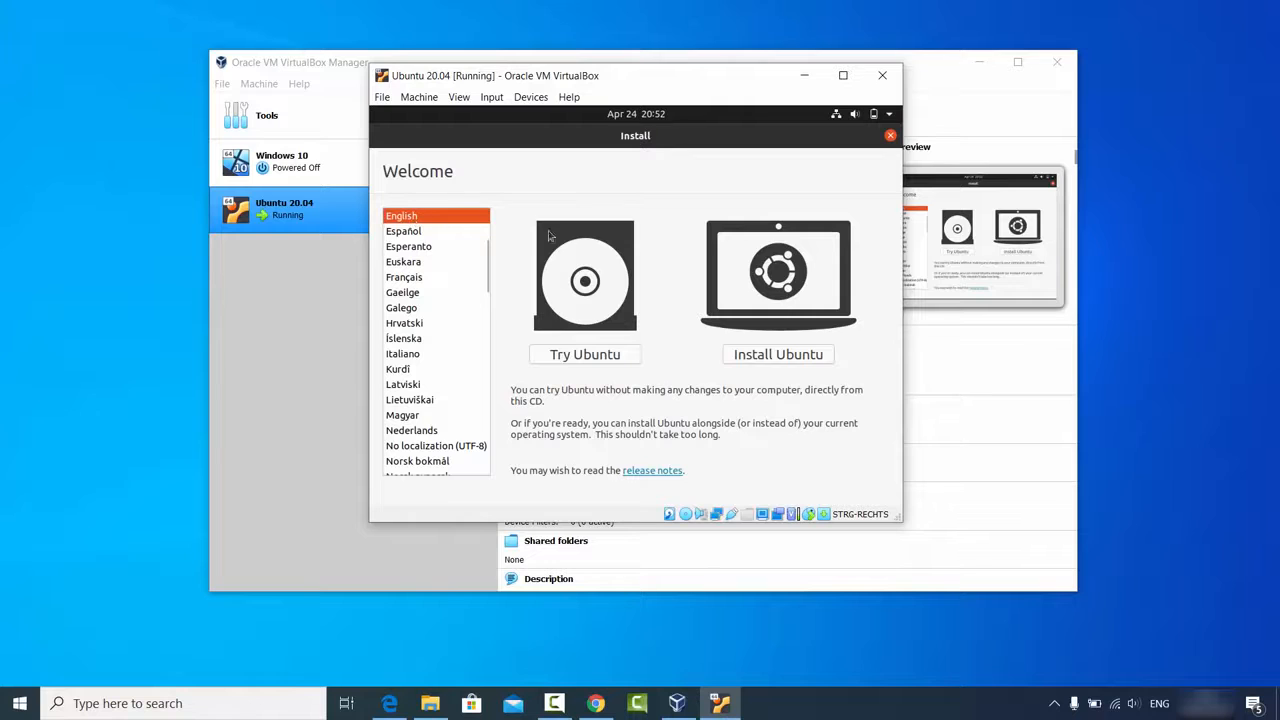
pyautogui.click(770, 358)
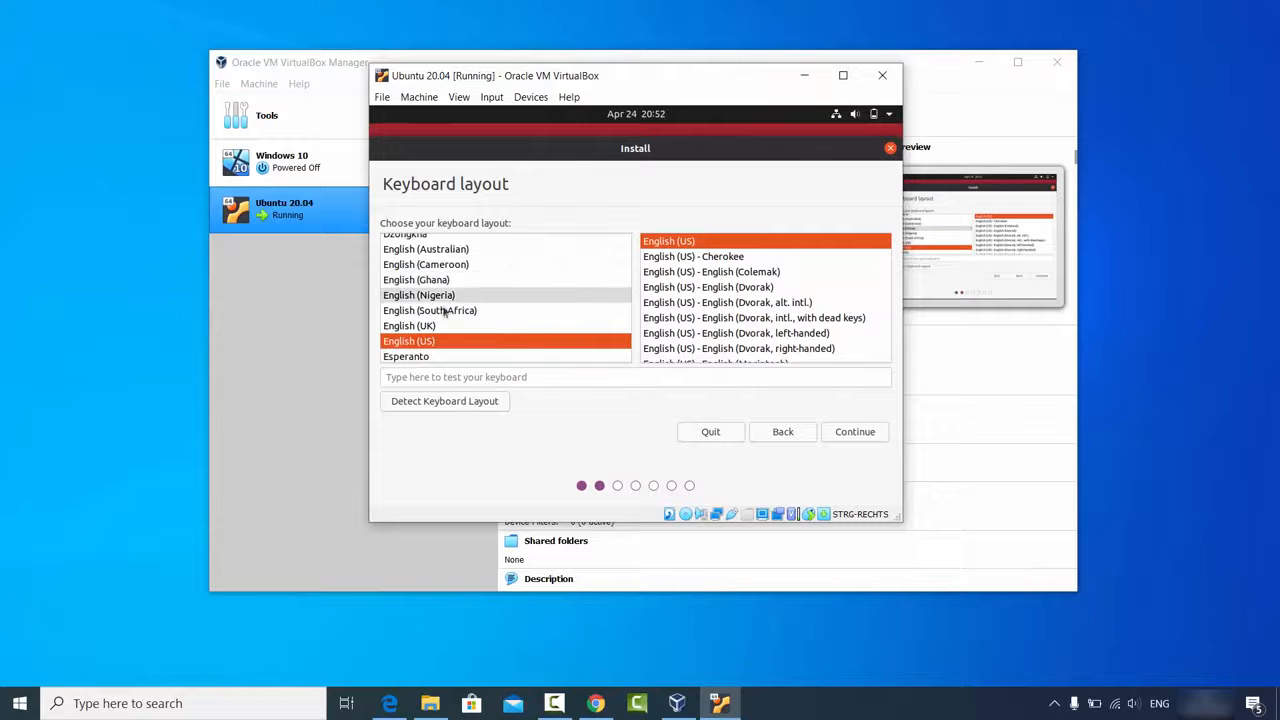
# Choose German with the standard German variant as the keyboard layout and activate the keyboard test field
pyautogui.click(627, 280)
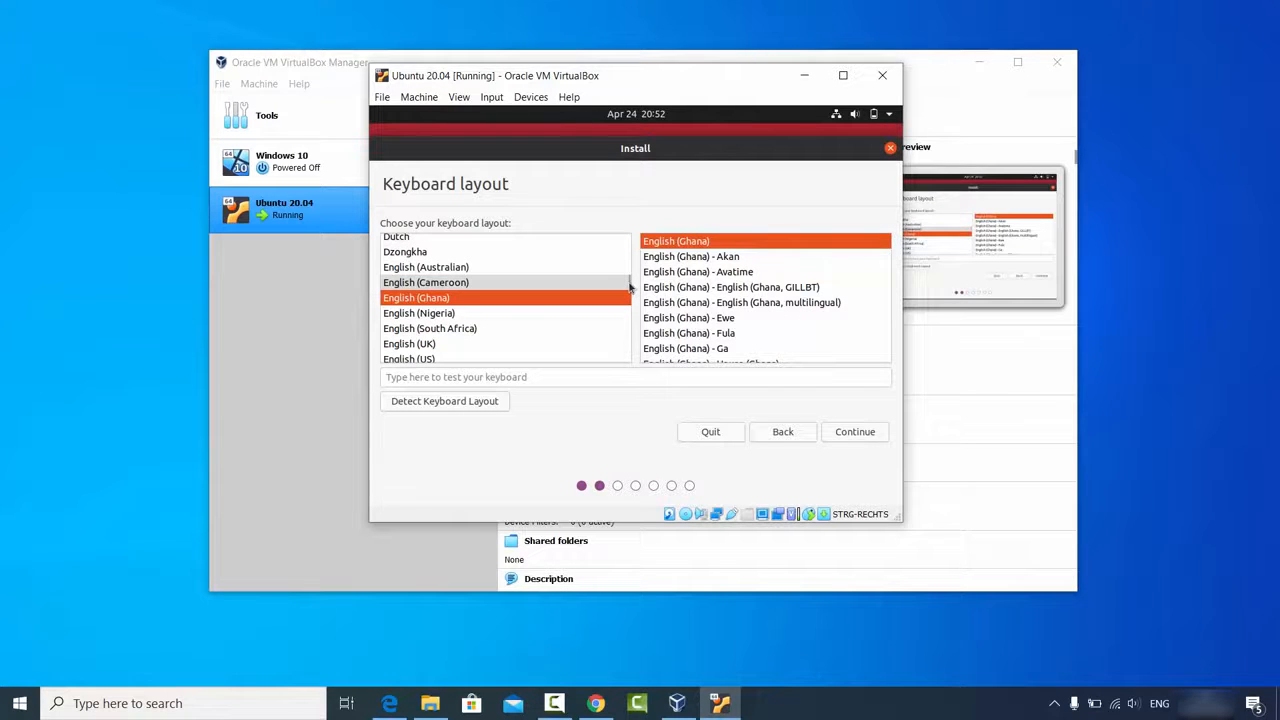
pyautogui.click(468, 326)
pyautogui.write('g')
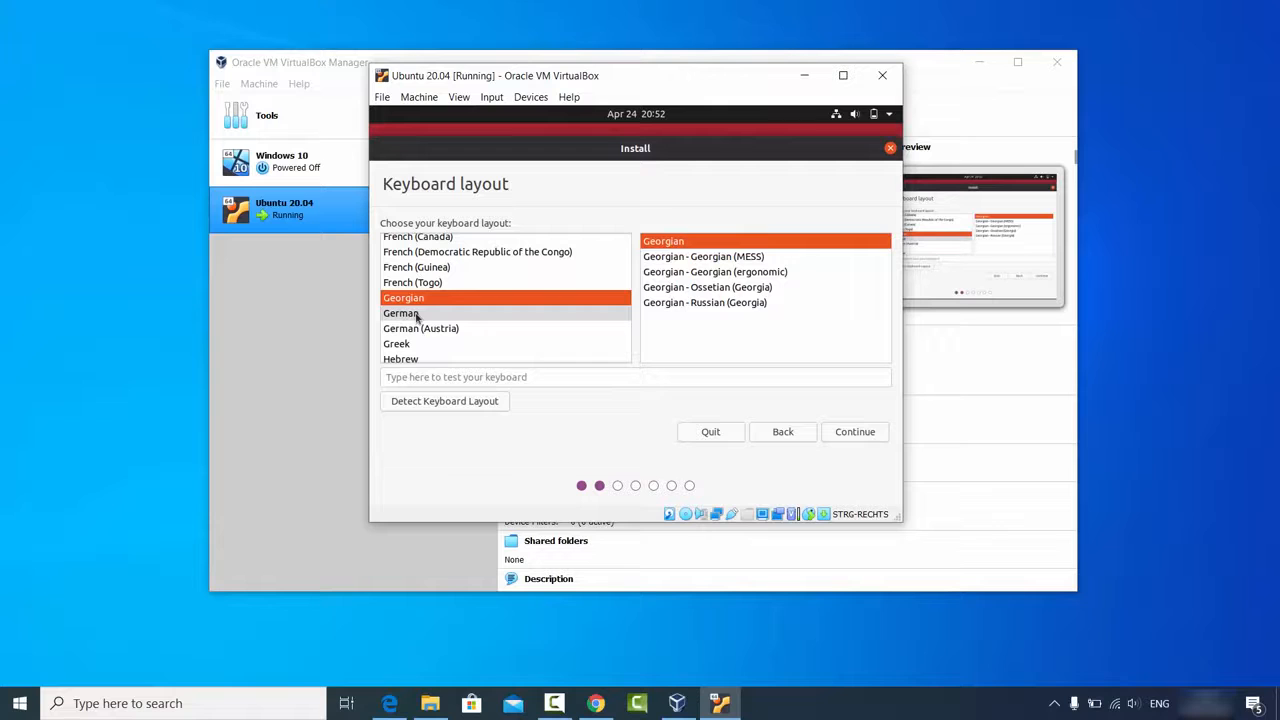
pyautogui.click(417, 317)
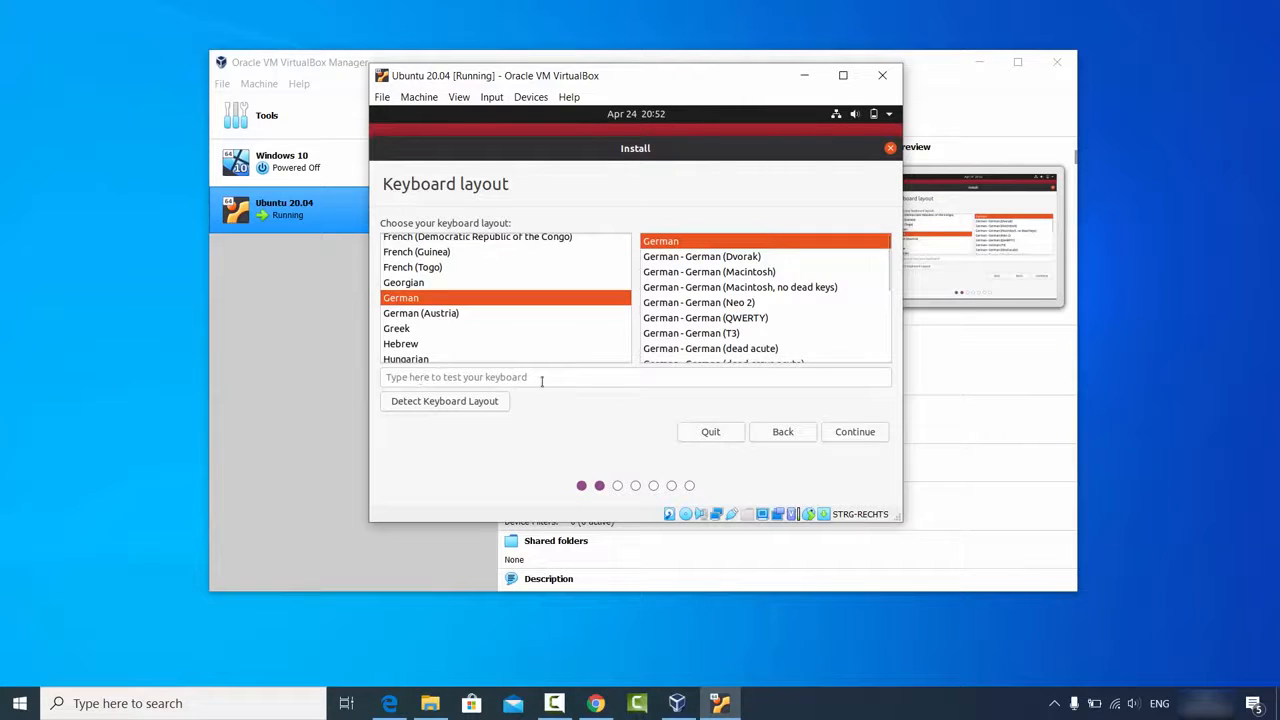
pyautogui.click(478, 377)
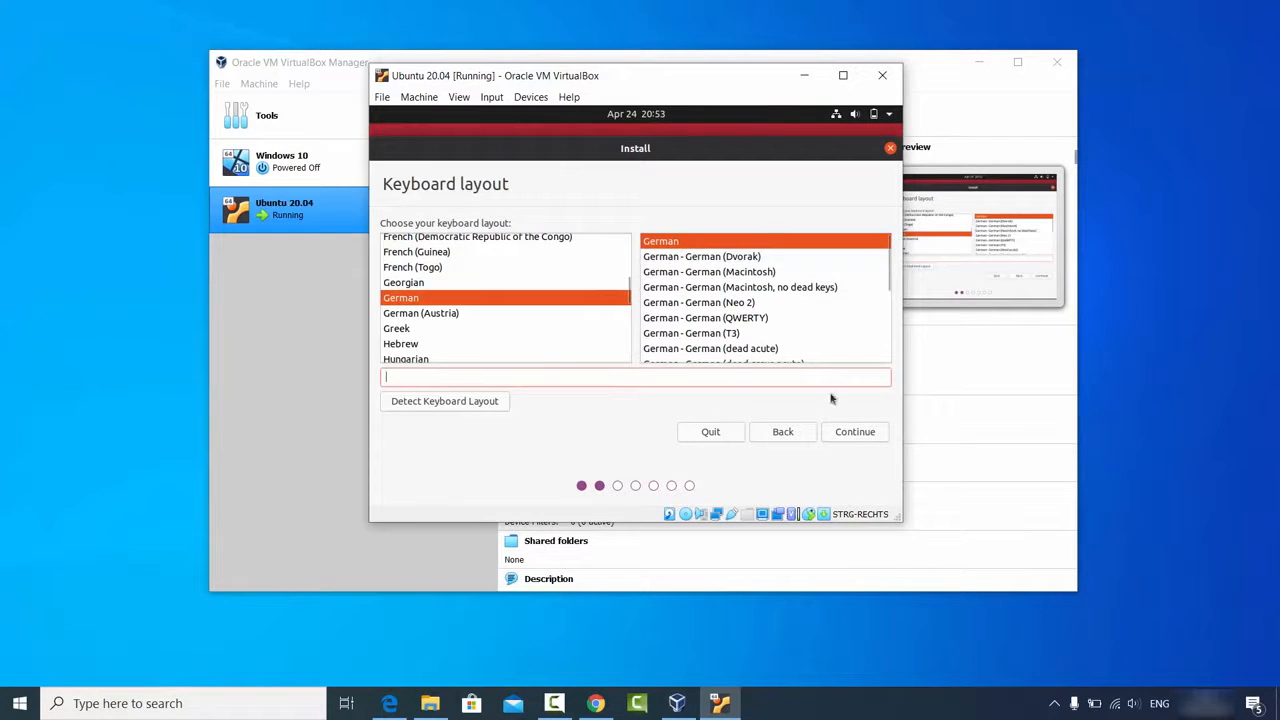
# Accept the keyboard layout, keep the normal installation with update downloads, and include third-party software for graphics and Wi-Fi hardware and additional media formats
pyautogui.click(848, 434)
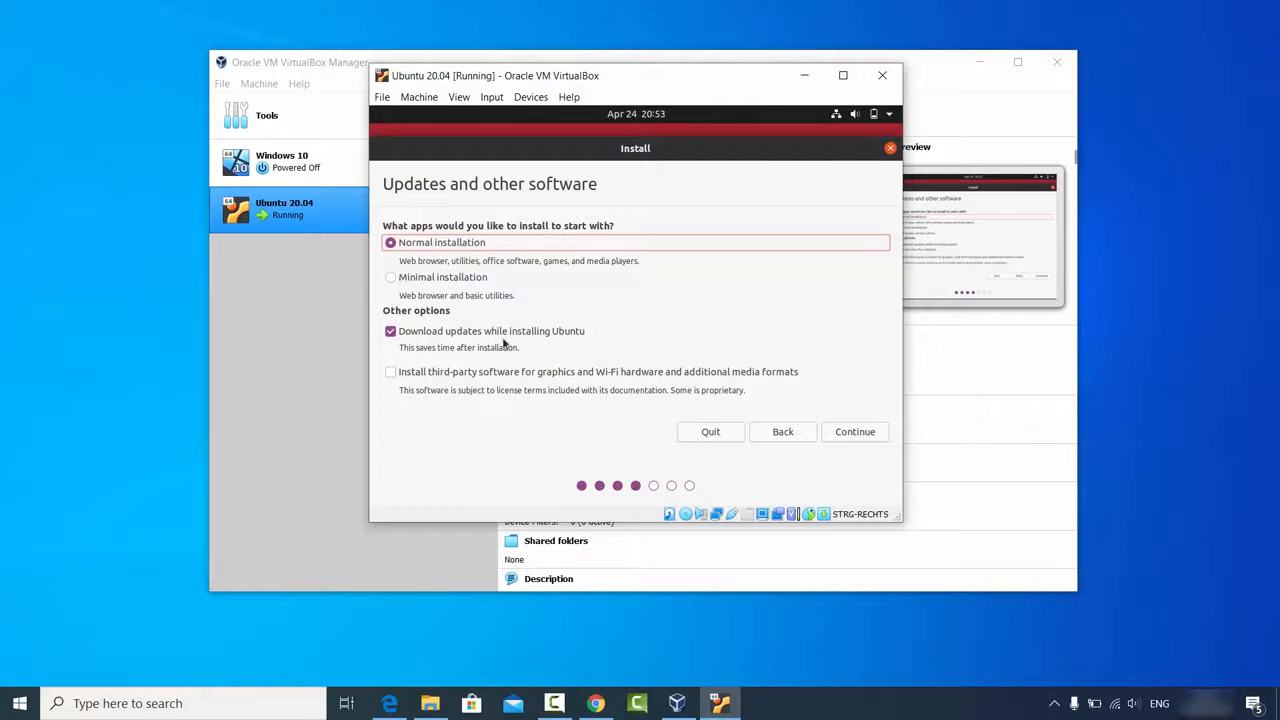
pyautogui.click(391, 373)
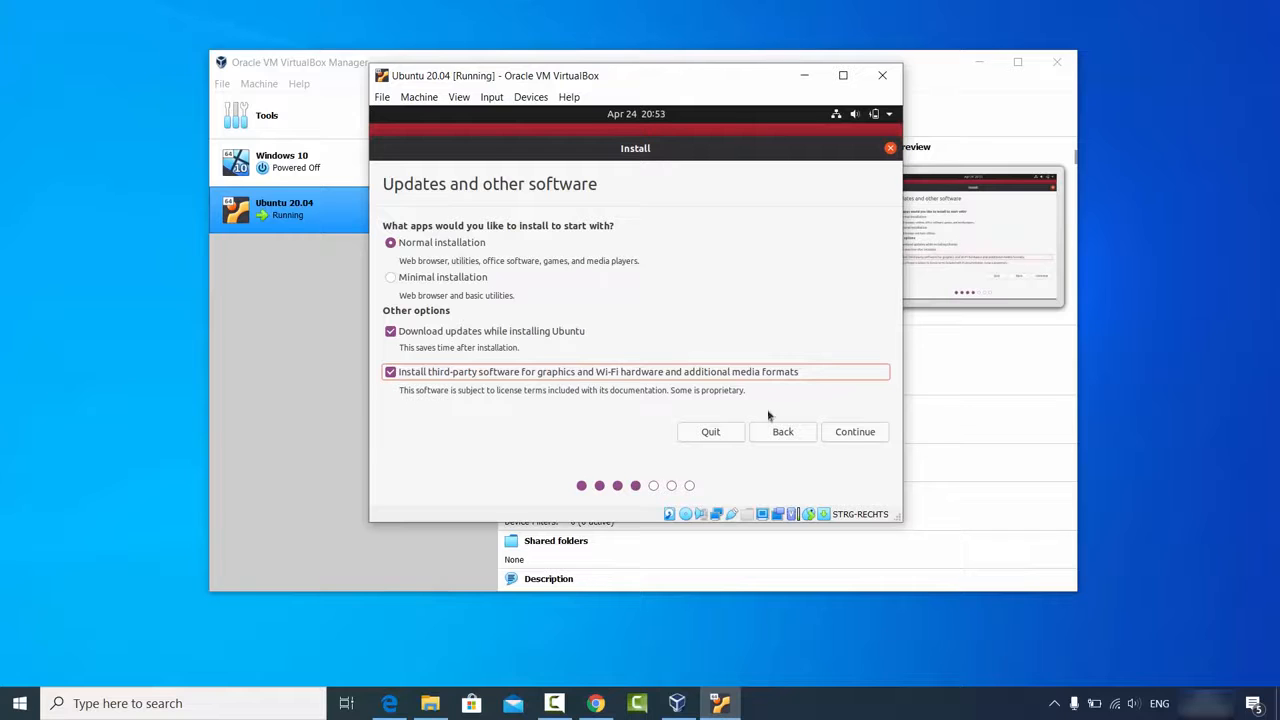
pyautogui.click(848, 433)
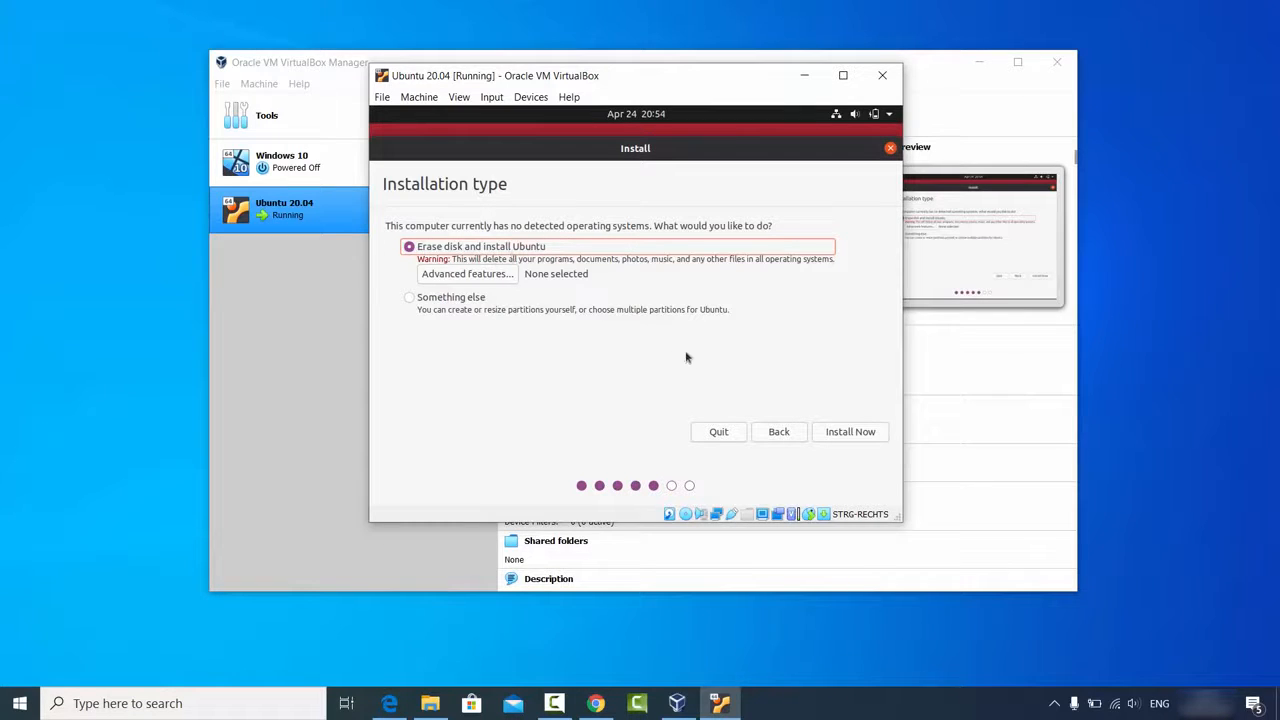
# Start the installation with the option to erase the disk, approve writing the changes to disk, and accept Berlin as the location
pyautogui.click(850, 433)
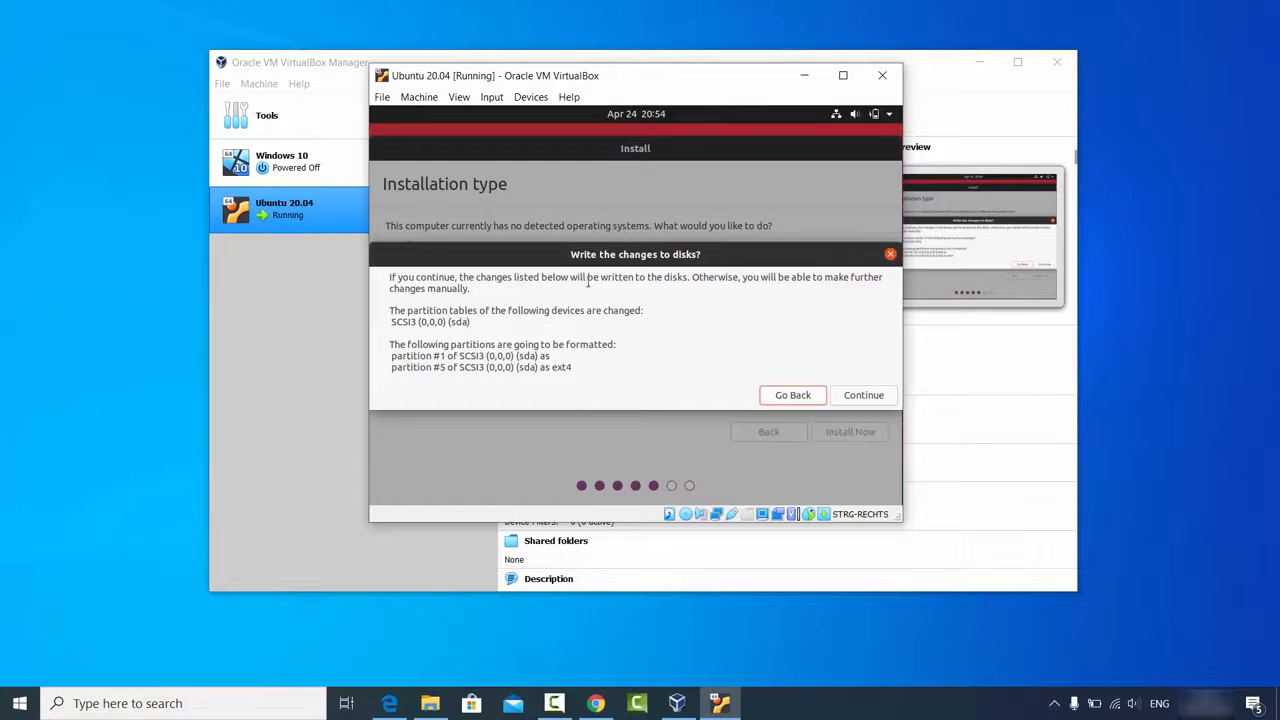
pyautogui.click(863, 396)
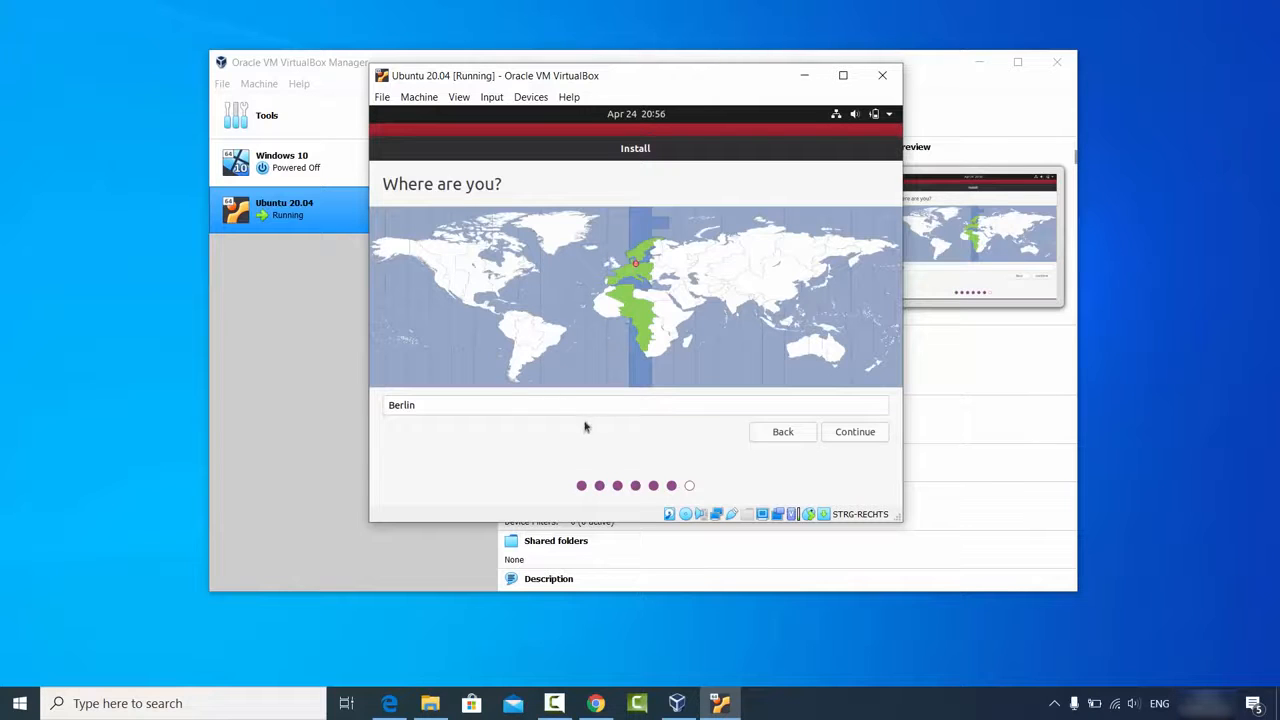
pyautogui.click(845, 436)
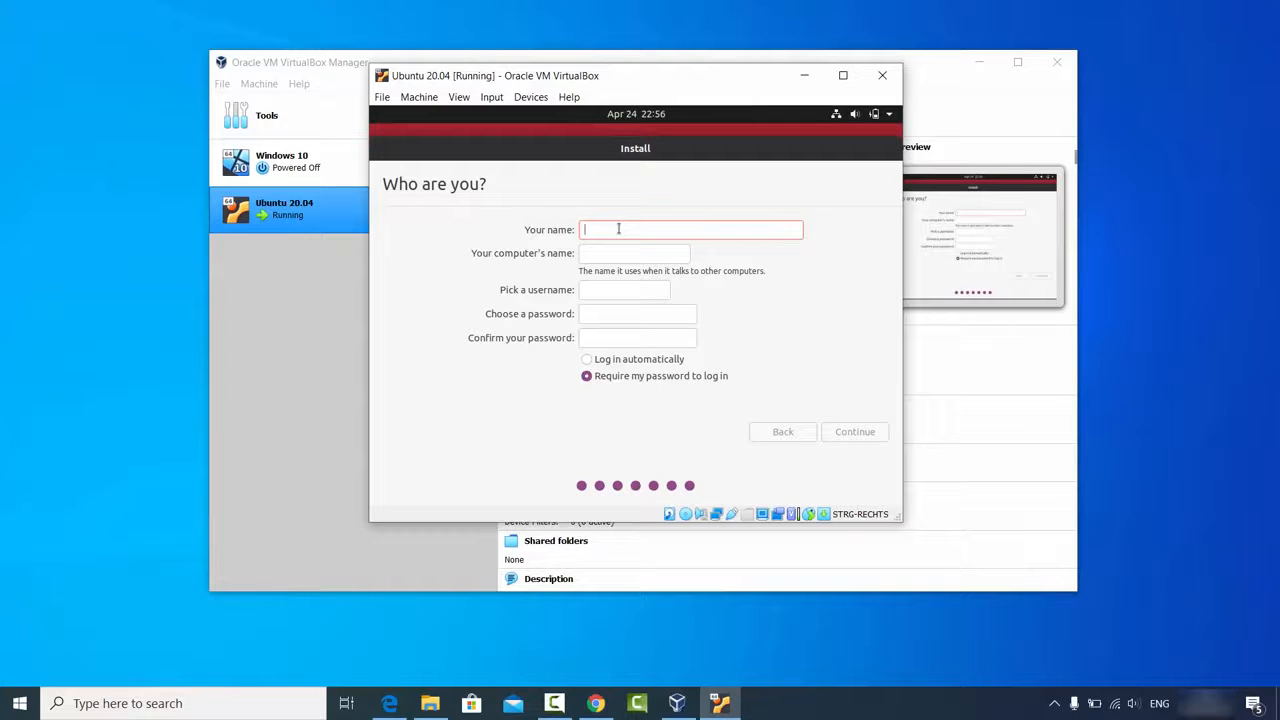
# Enter codebind as the user's name, shorten the computer's name to codebind, and keep codebind as the username
pyautogui.write('codebind')
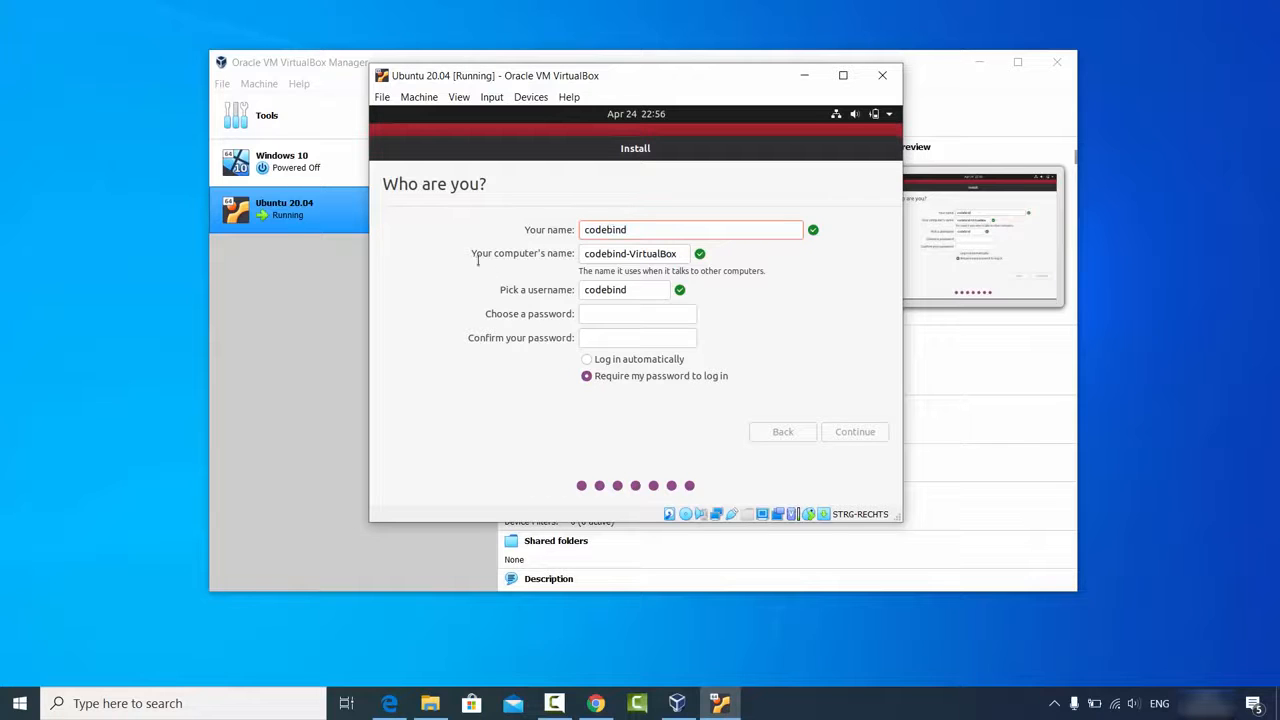
pyautogui.doubleClick(648, 253)
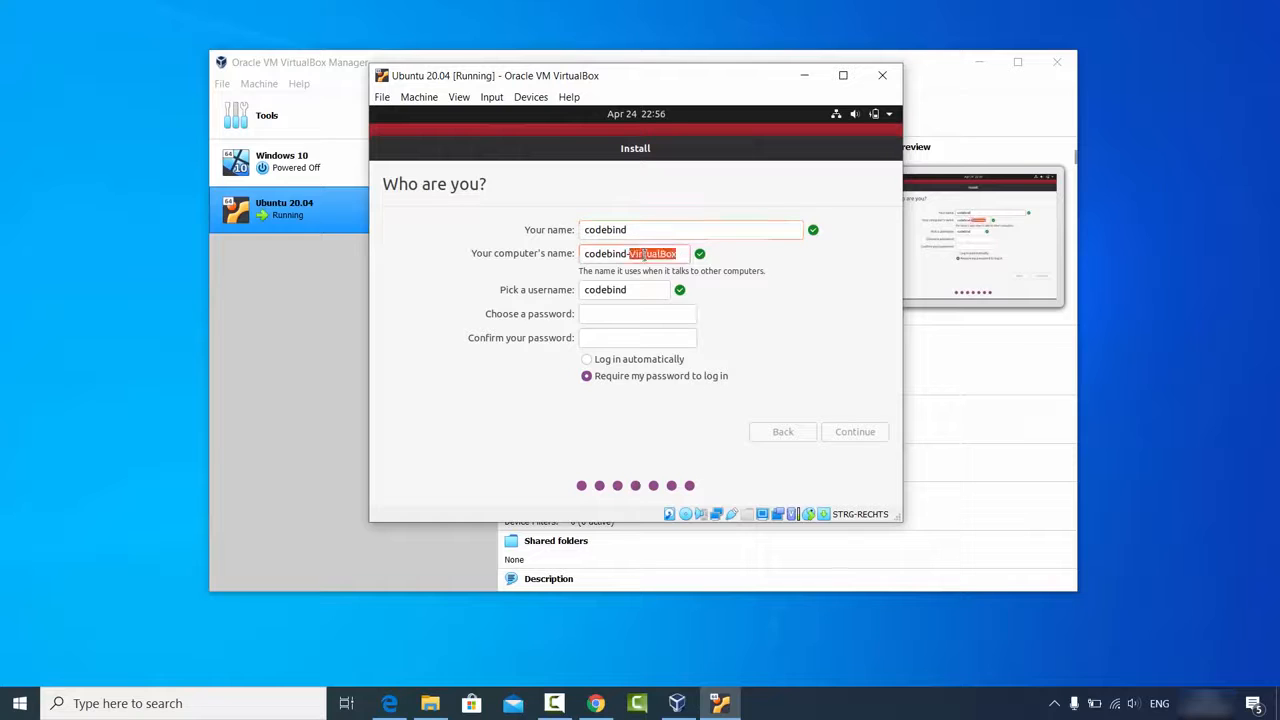
pyautogui.press('BackSpace')
pyautogui.press('BackSpace')
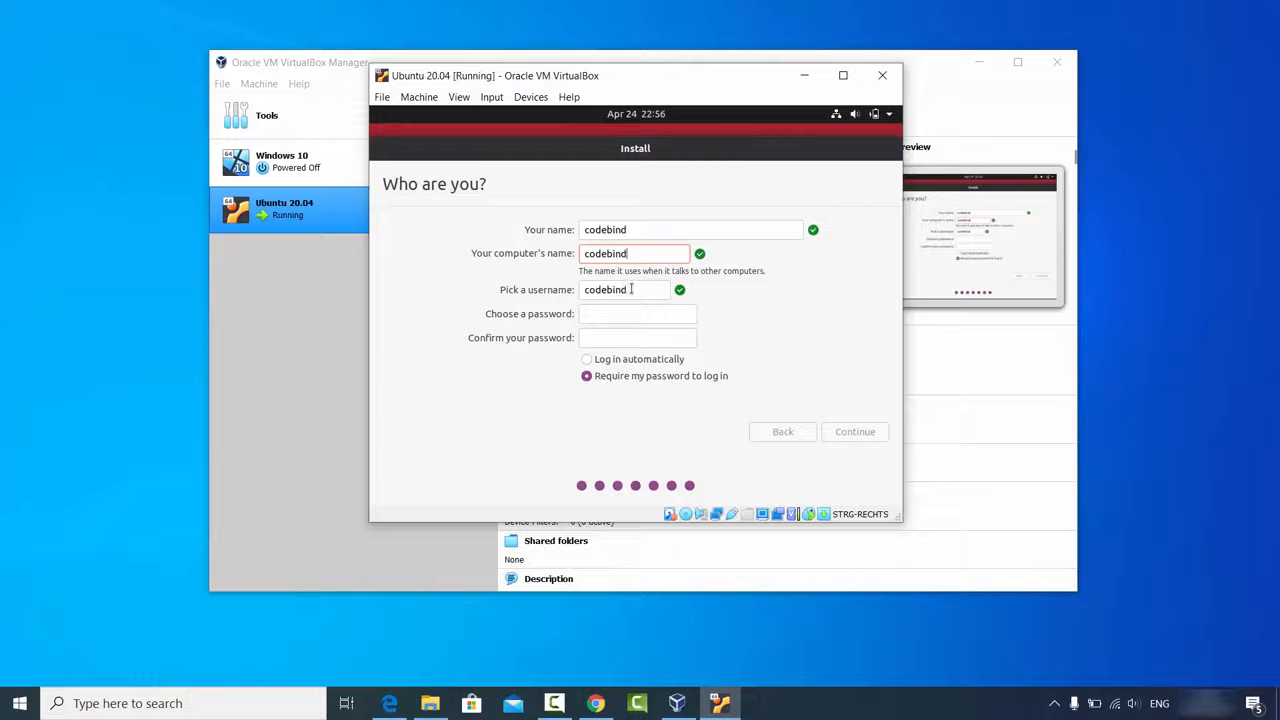
pyautogui.click(631, 289)
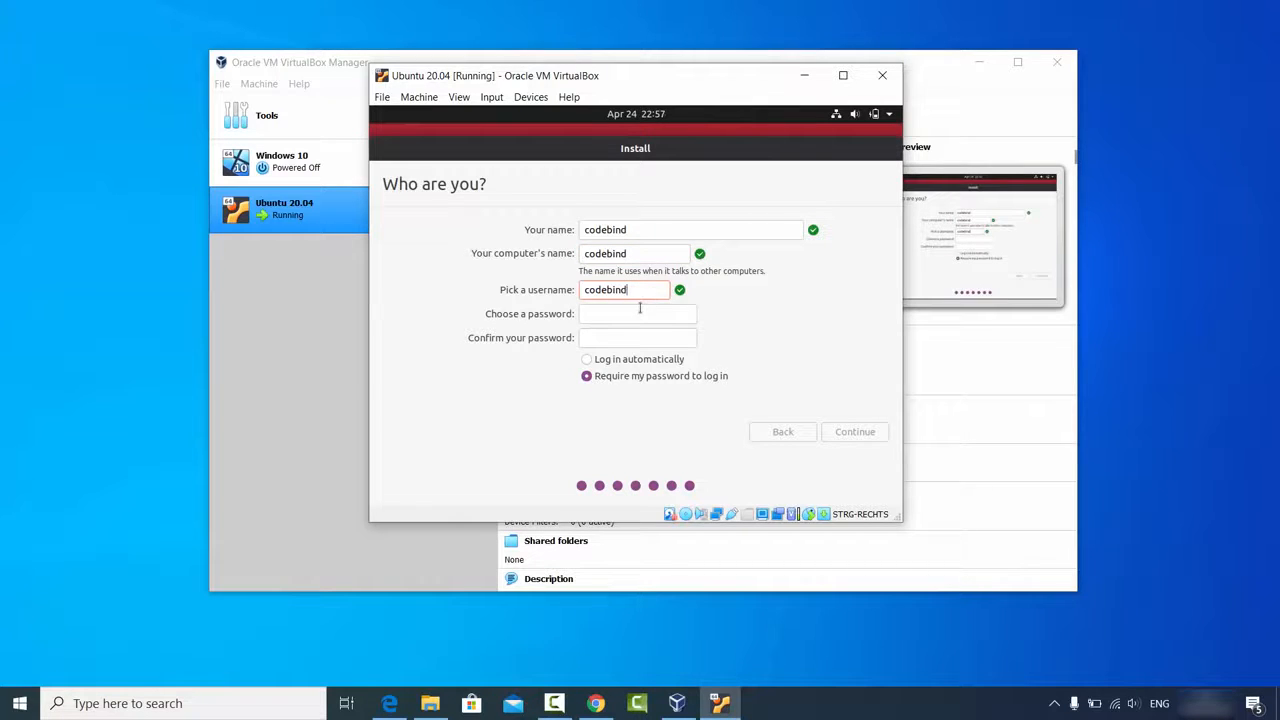
# Enter and confirm the account password, keep the password required for login, and continue with the installation
pyautogui.click(640, 313)
pyautogui.write('******')
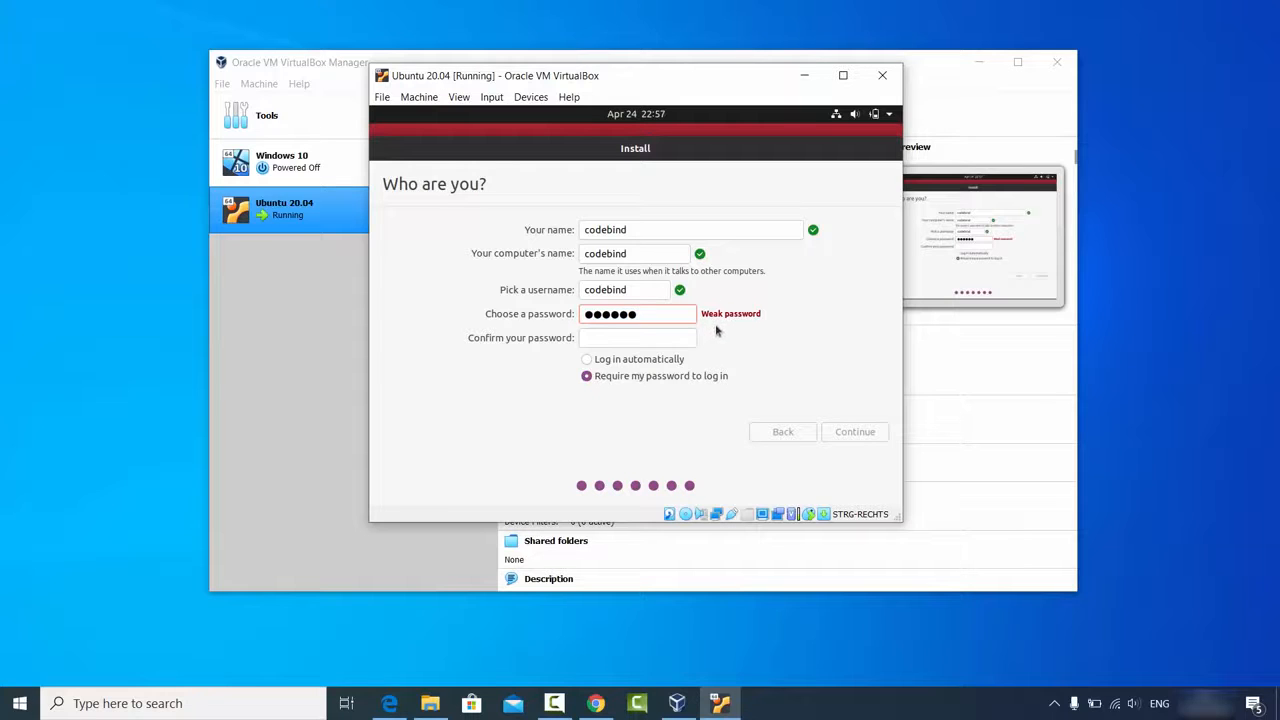
pyautogui.click(660, 338)
pyautogui.write('******')
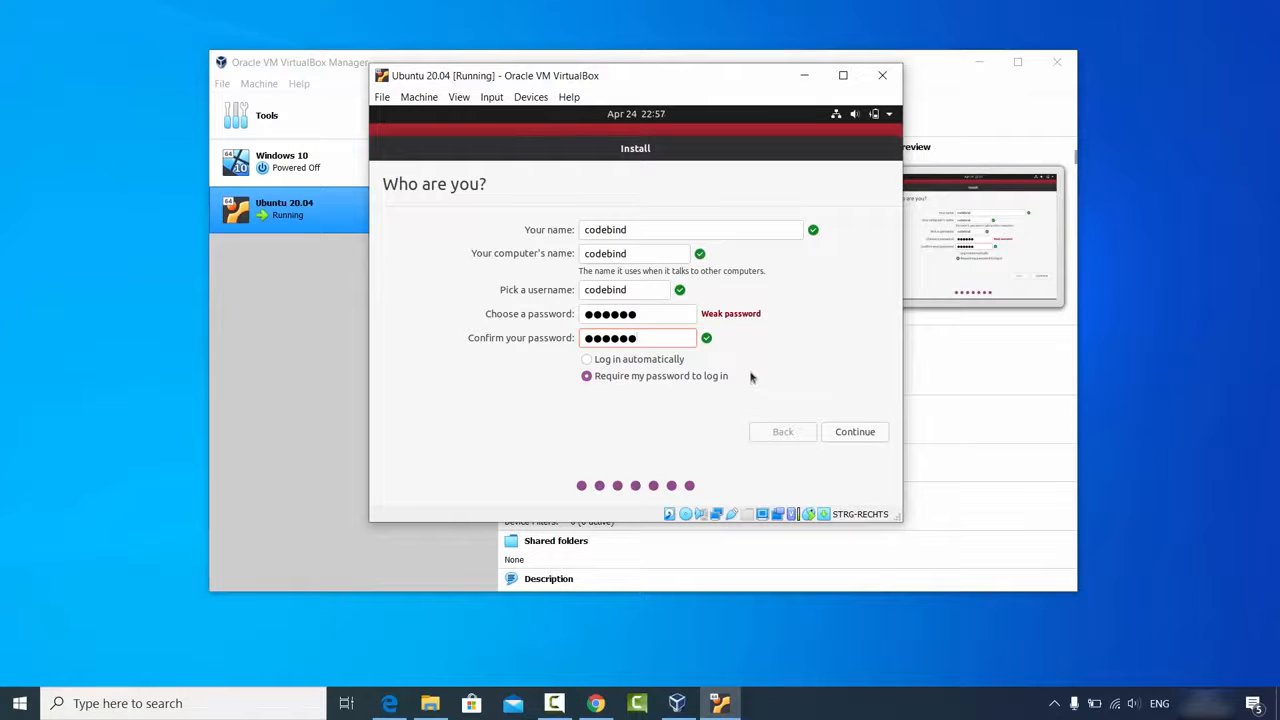
pyautogui.click(854, 432)
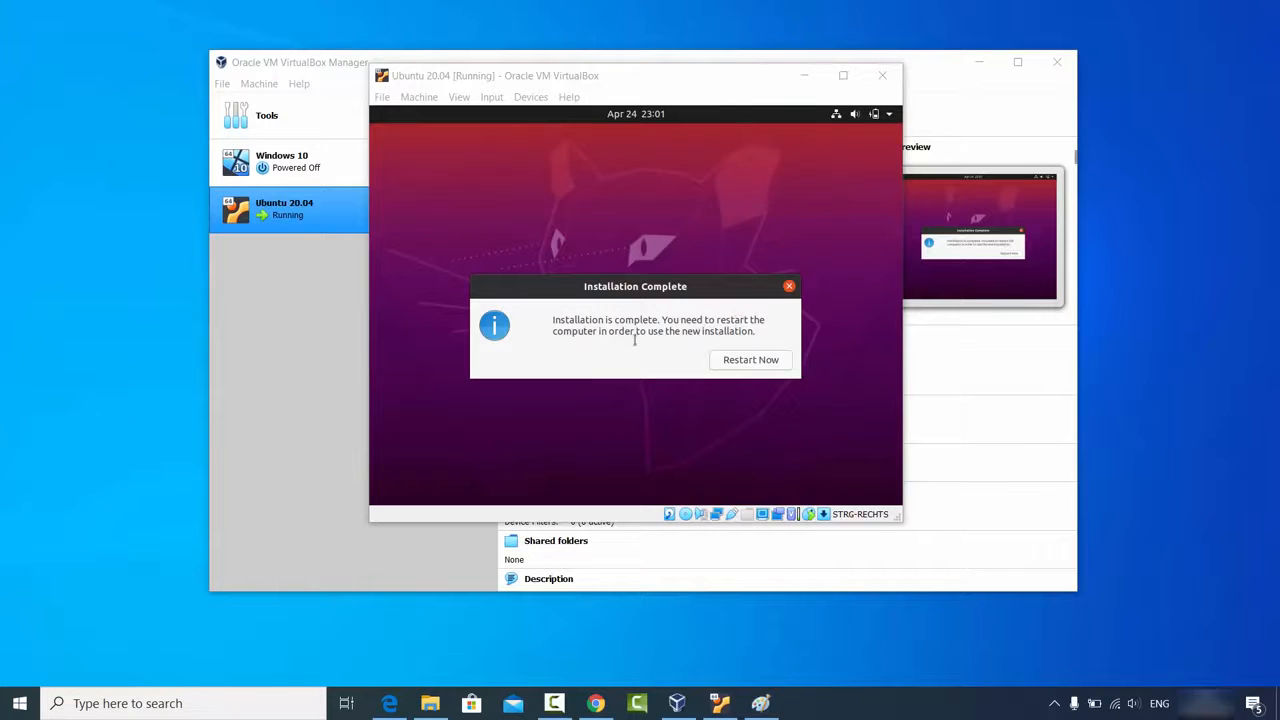
# Restart the machine after installation, continue past the installation medium prompt, and dismiss the mouse pointer integration message
pyautogui.click(743, 363)
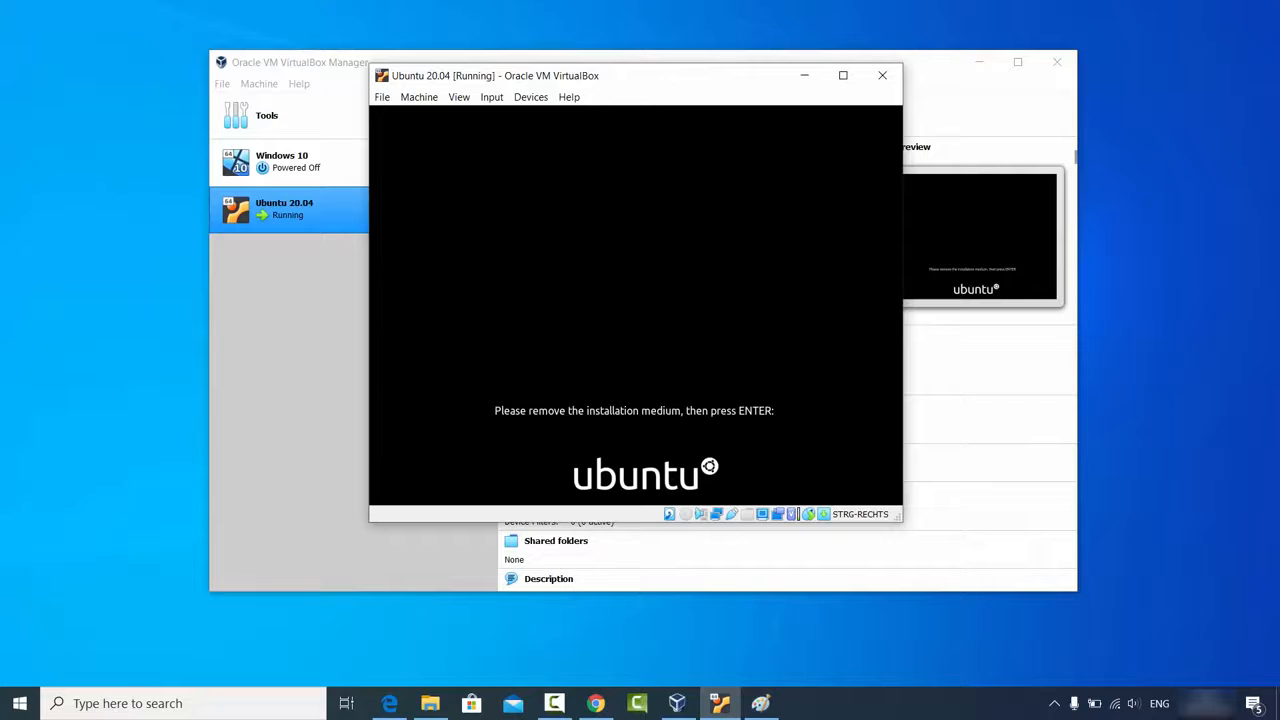
pyautogui.press('Return')
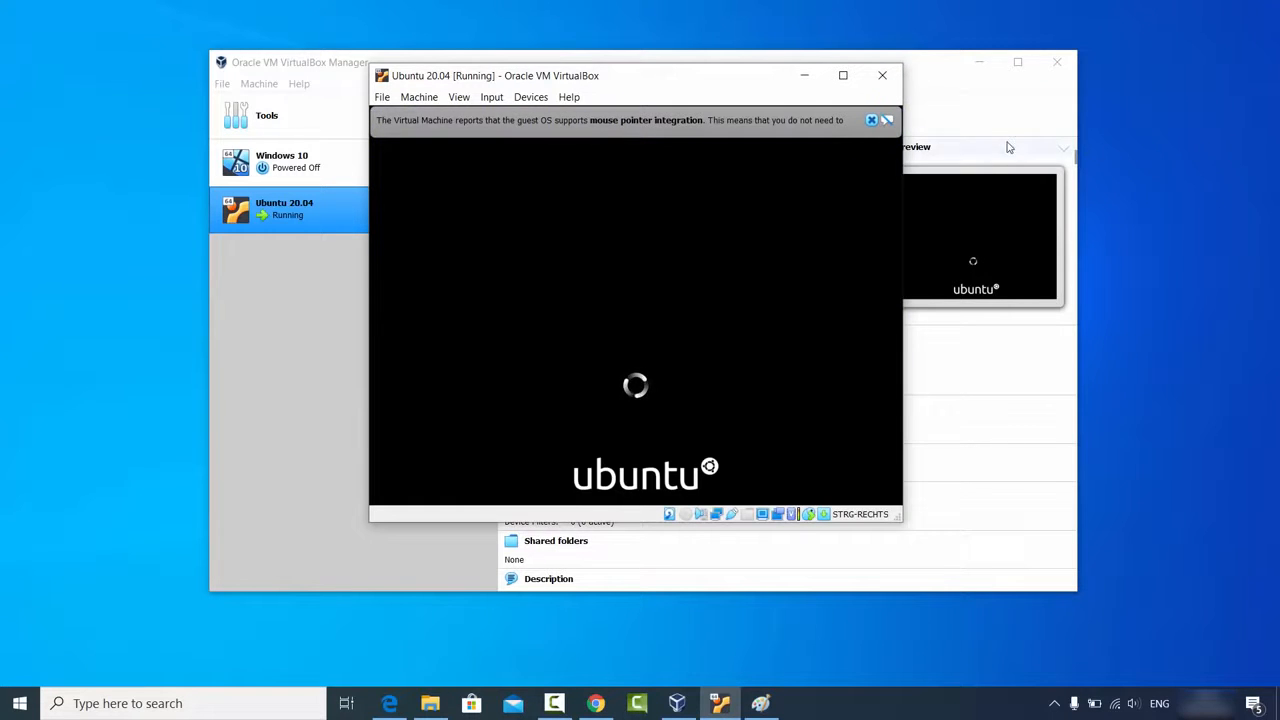
pyautogui.click(871, 120)
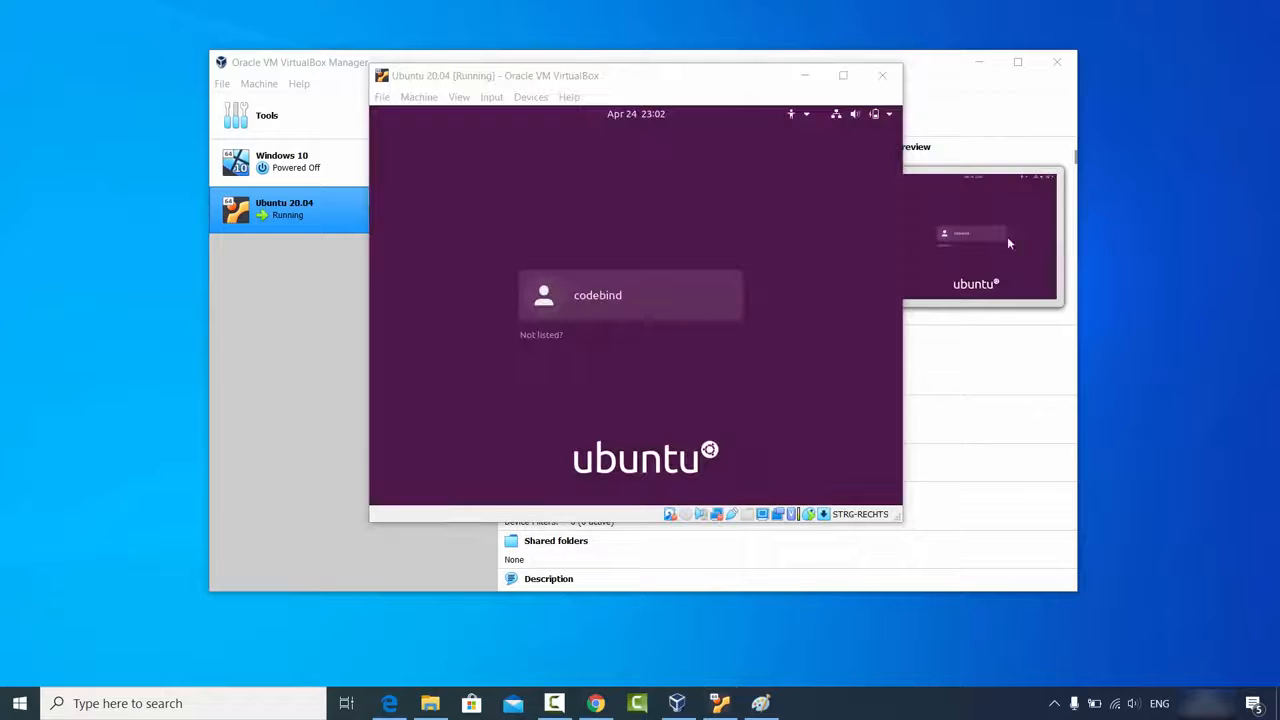
# Log in to the codebind account by entering the account password
pyautogui.click(611, 298)
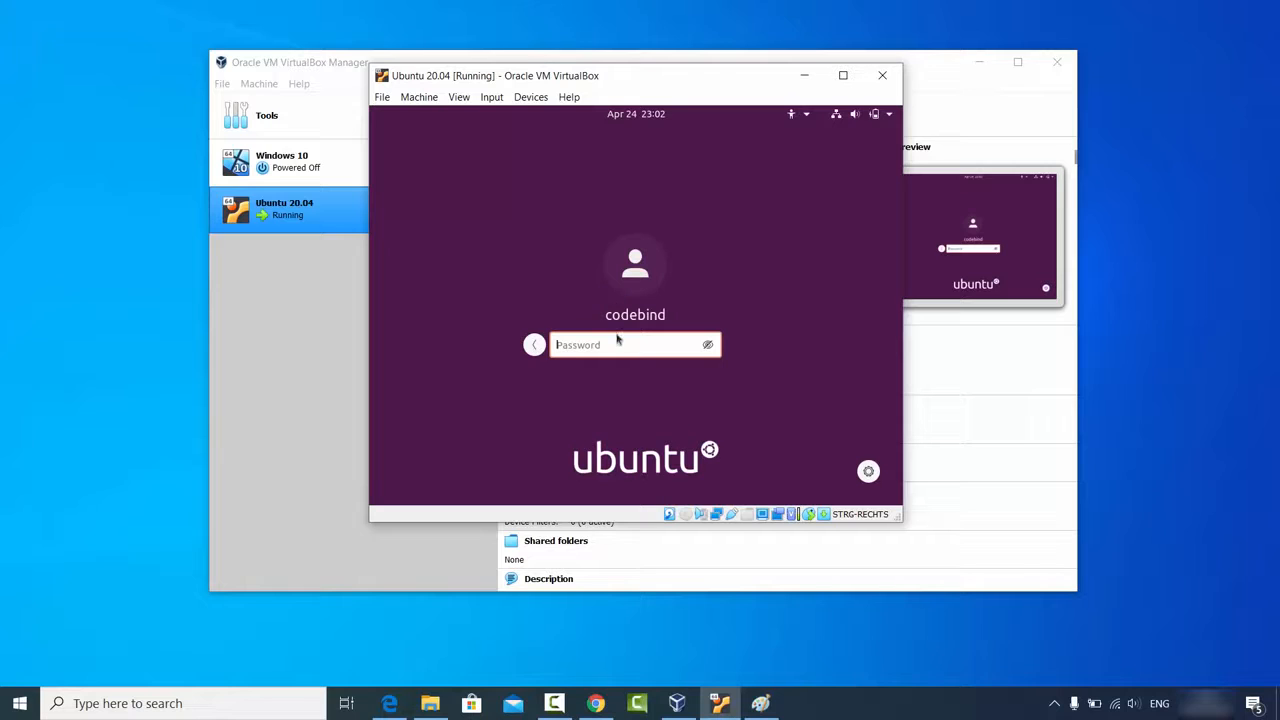
pyautogui.write('aaaaa')
pyautogui.press('Return')
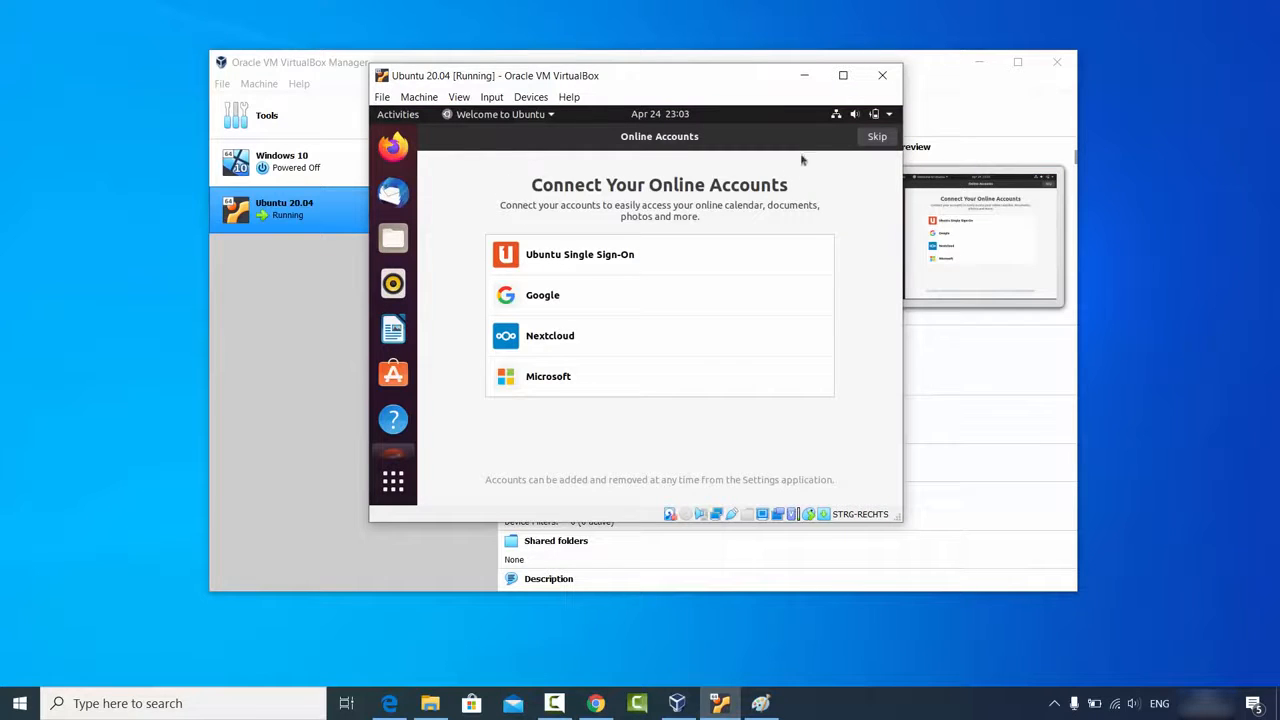
# Finish Ubuntu's welcome setup, skipping online accounts and Livepatch and keeping the choice to send system info to Canonical
pyautogui.click(876, 138)
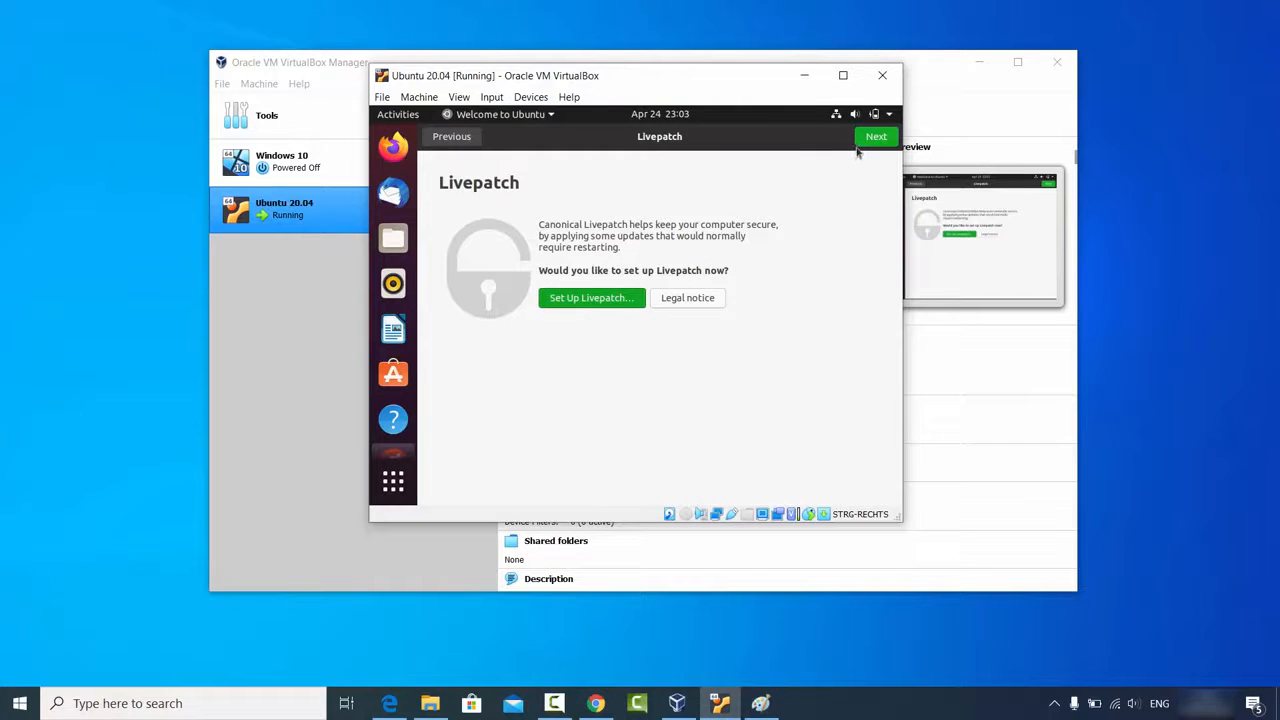
pyautogui.click(876, 142)
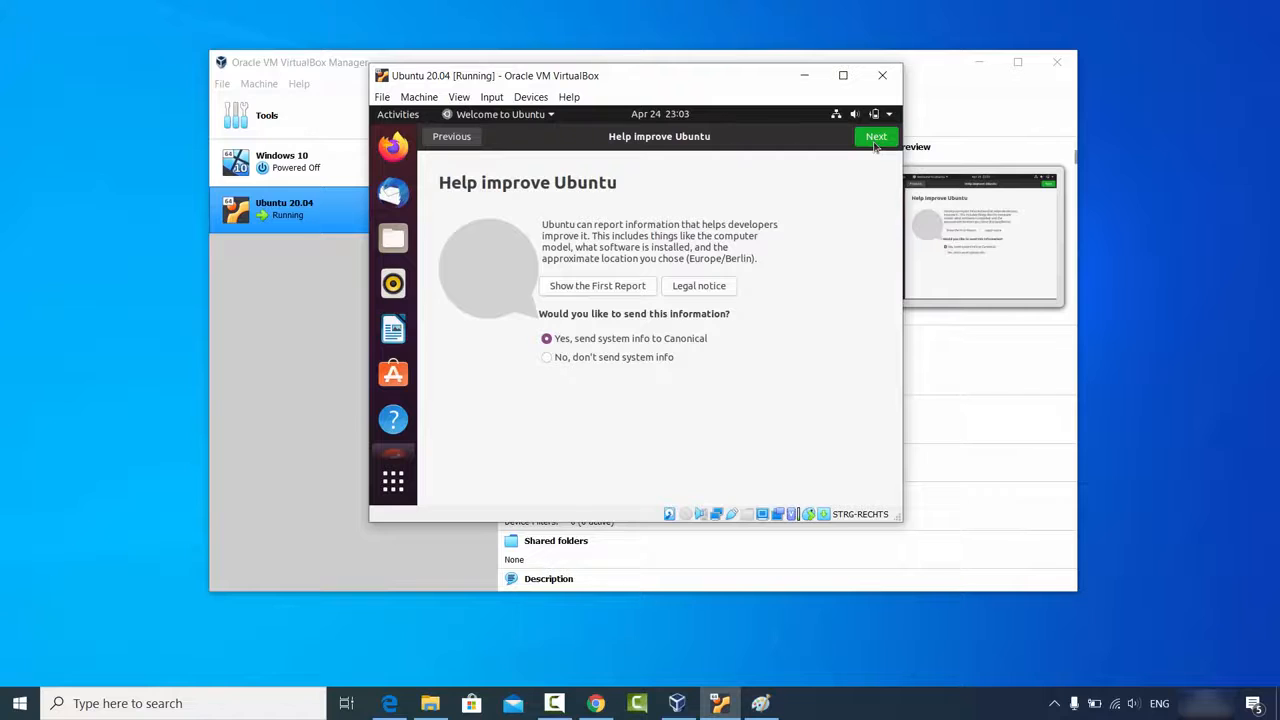
pyautogui.click(875, 140)
pyautogui.click(874, 140)
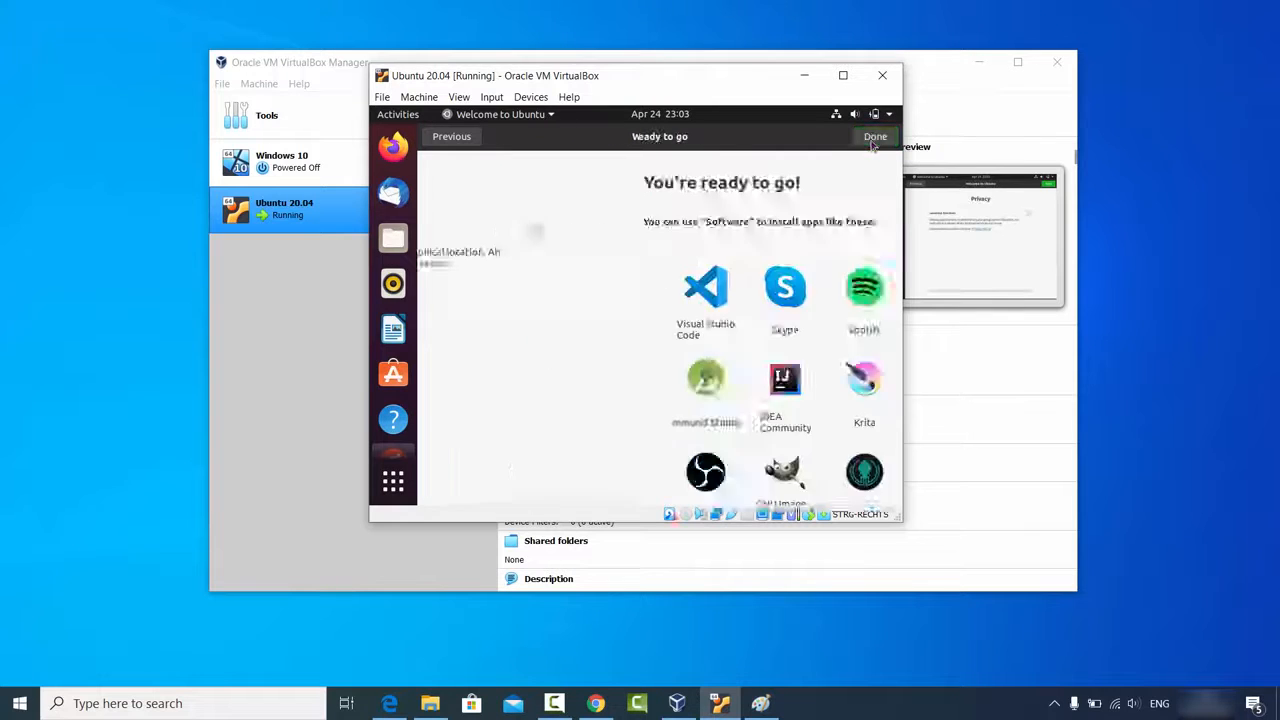
pyautogui.click(874, 140)
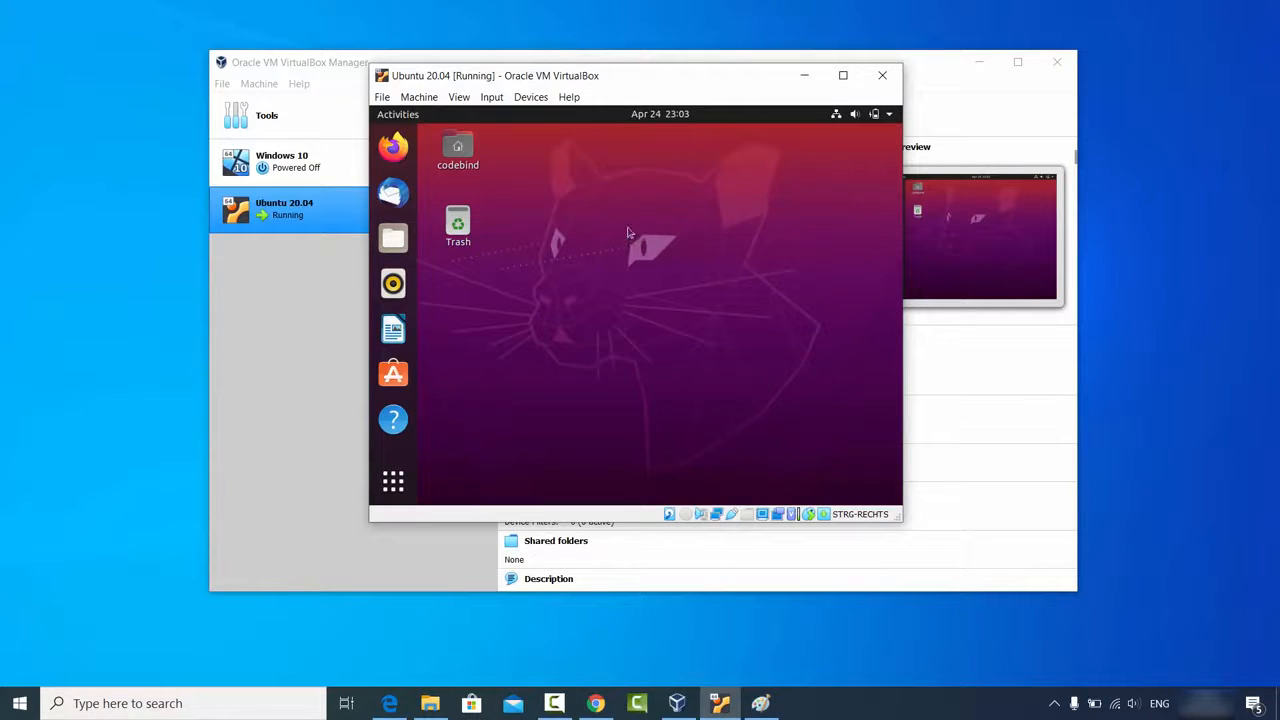
# Enlarge the virtual machine's window slightly and open Terminal by searching the Ubuntu applications for terminal
pyautogui.click(841, 84)
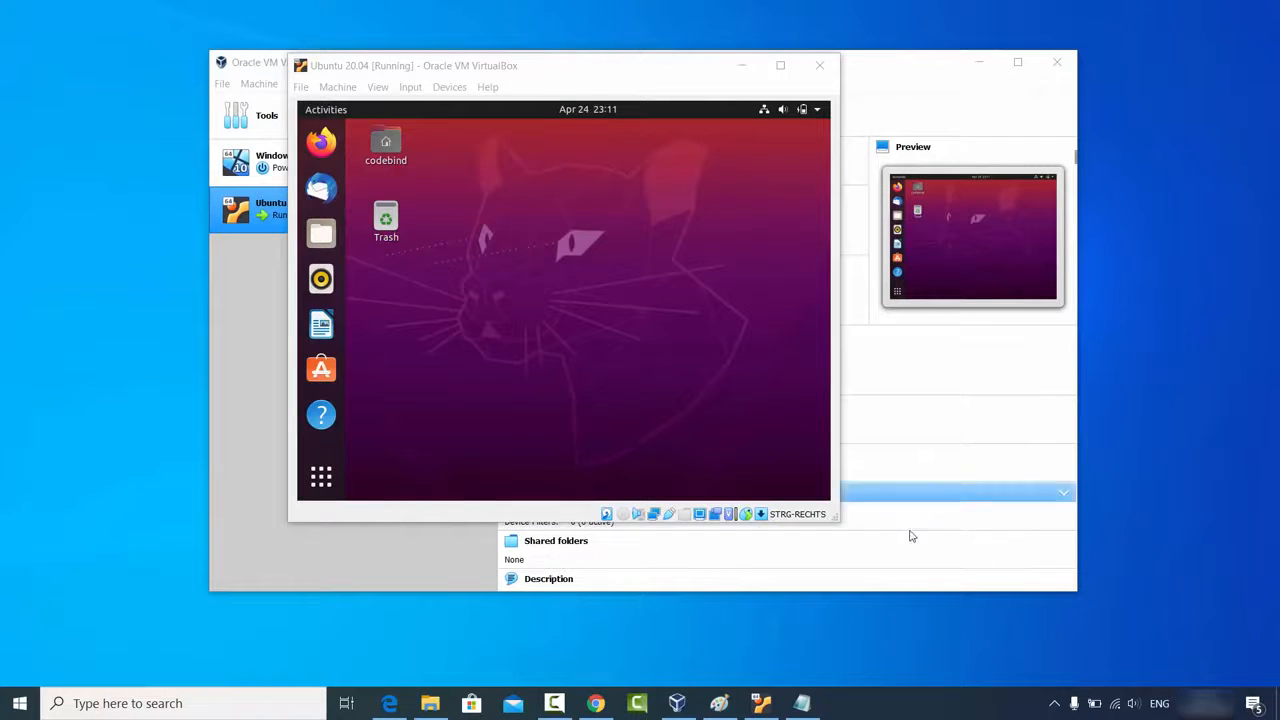
pyautogui.moveTo(832, 518); pyautogui.dragTo(844, 521)
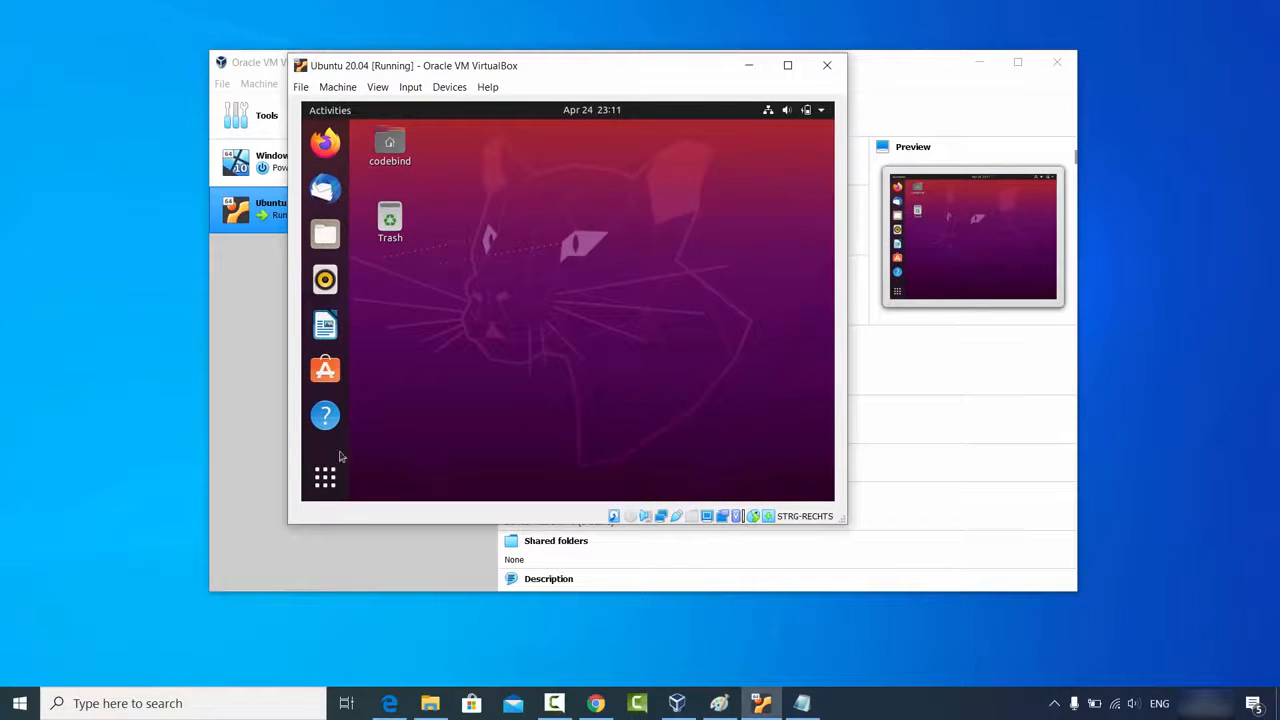
pyautogui.click(325, 477)
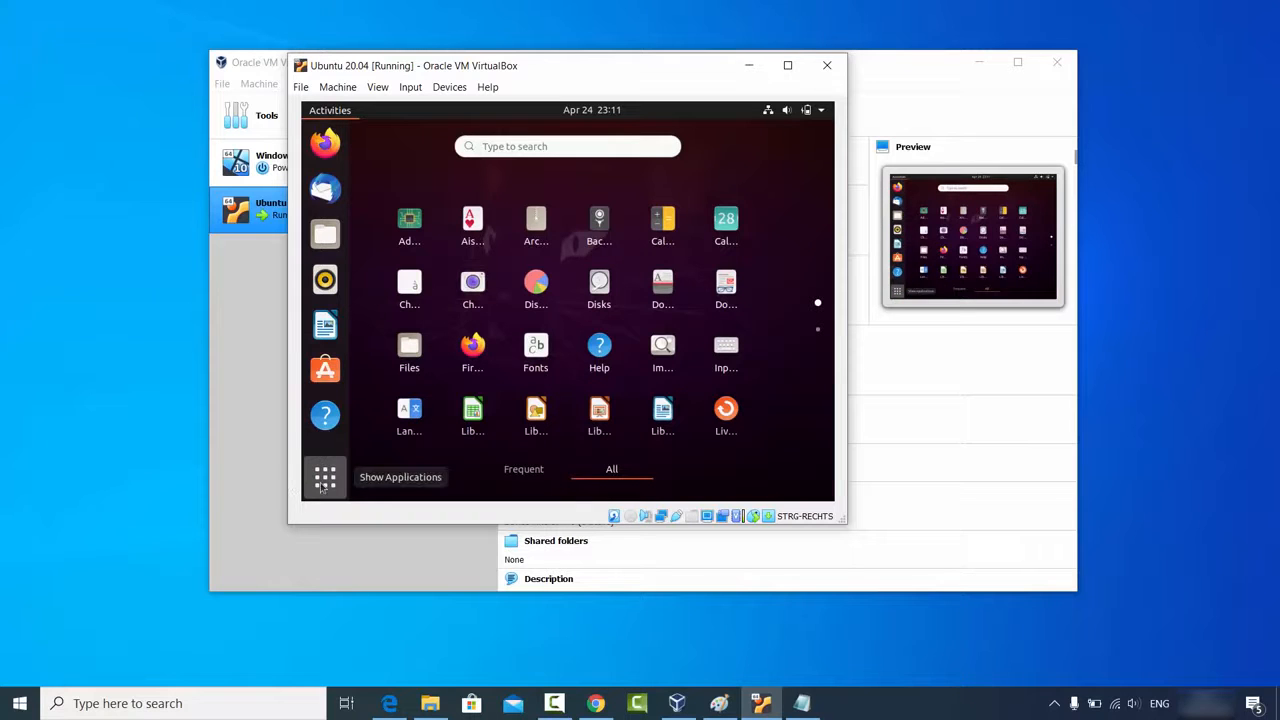
pyautogui.click(564, 145)
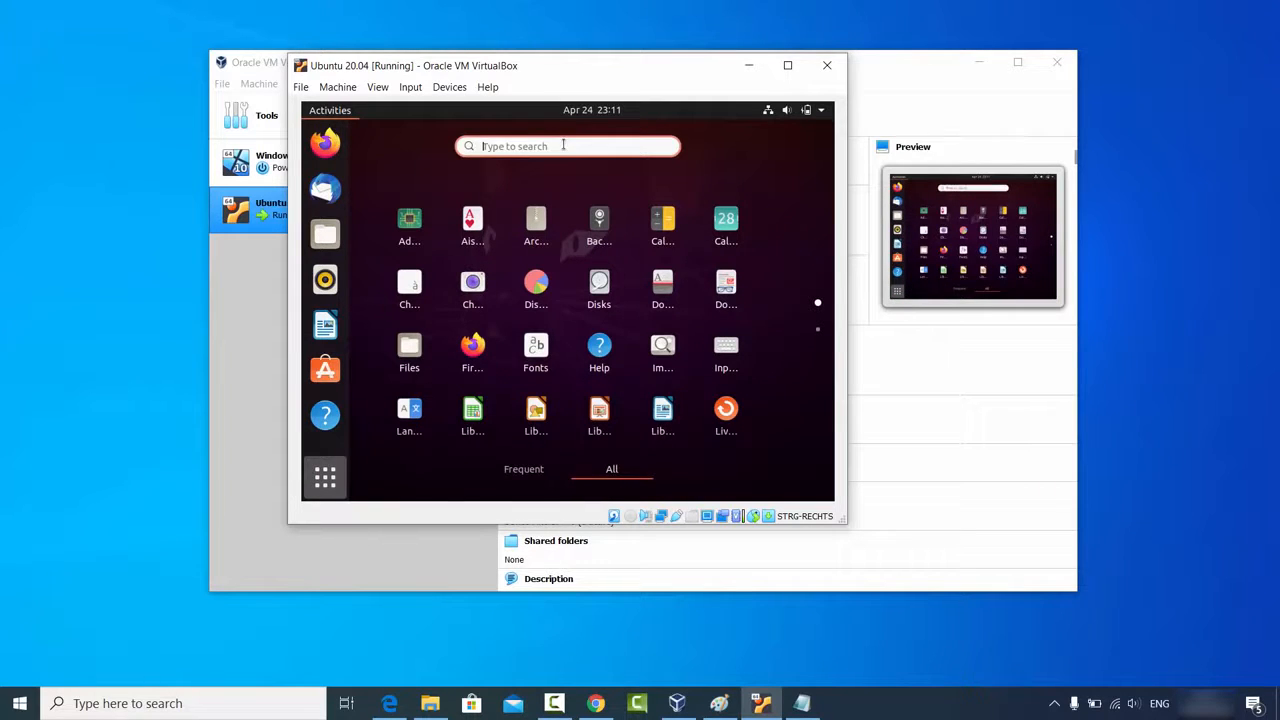
pyautogui.write('terminal')
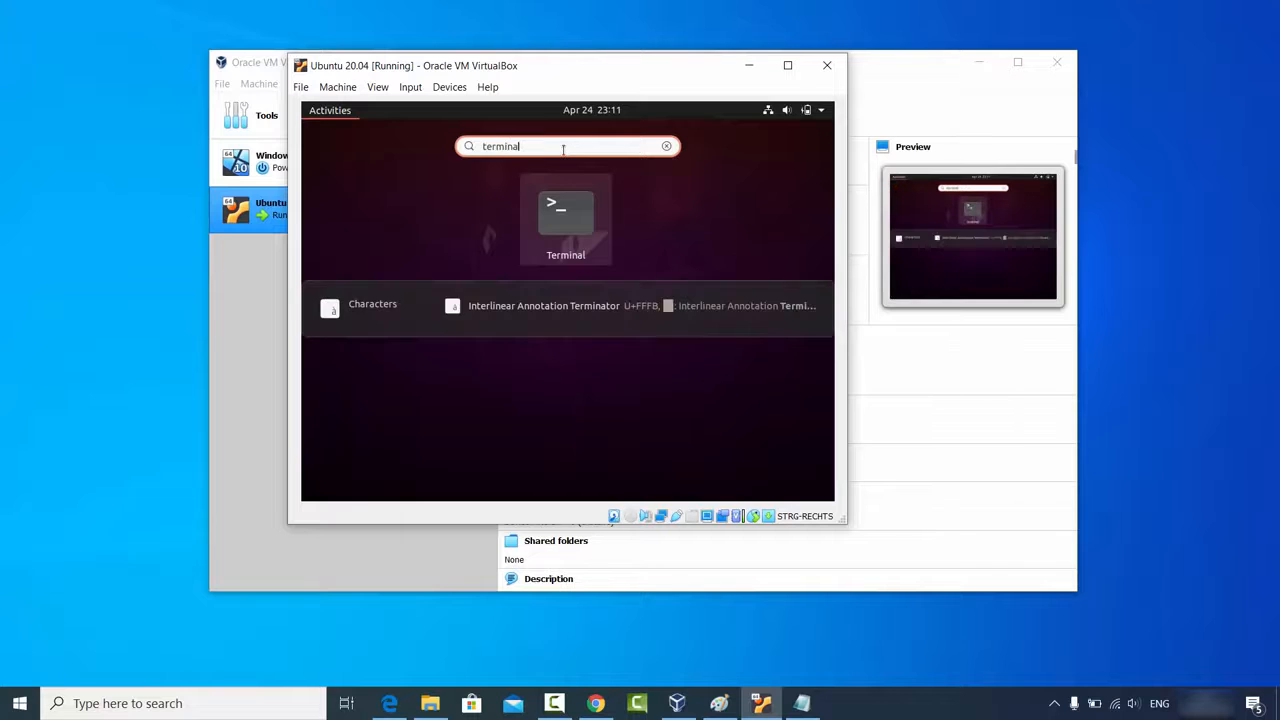
pyautogui.click(564, 218)
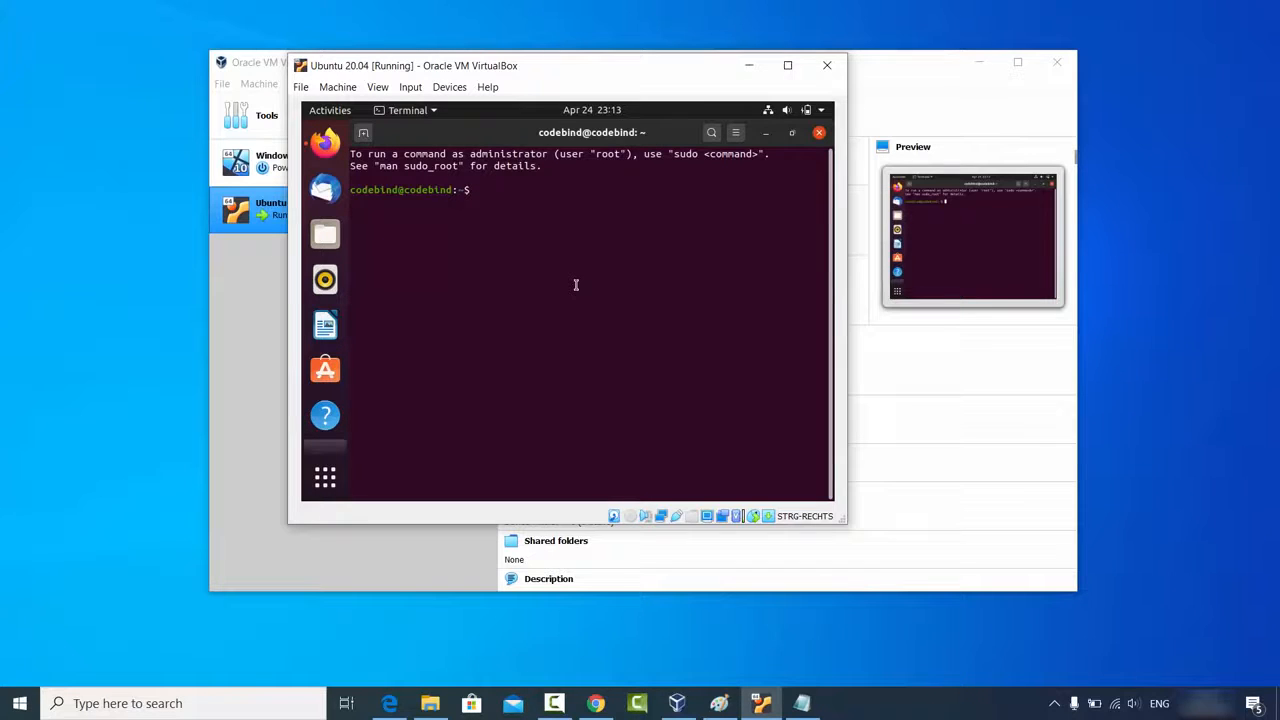
# Run sudo apt install build-essential dkms linux-headers-$(uname -r), entering the sudo password and agreeing to the installation
pyautogui.write('sudo apt install build-essential dkms linux-headers-$(uname -r)')
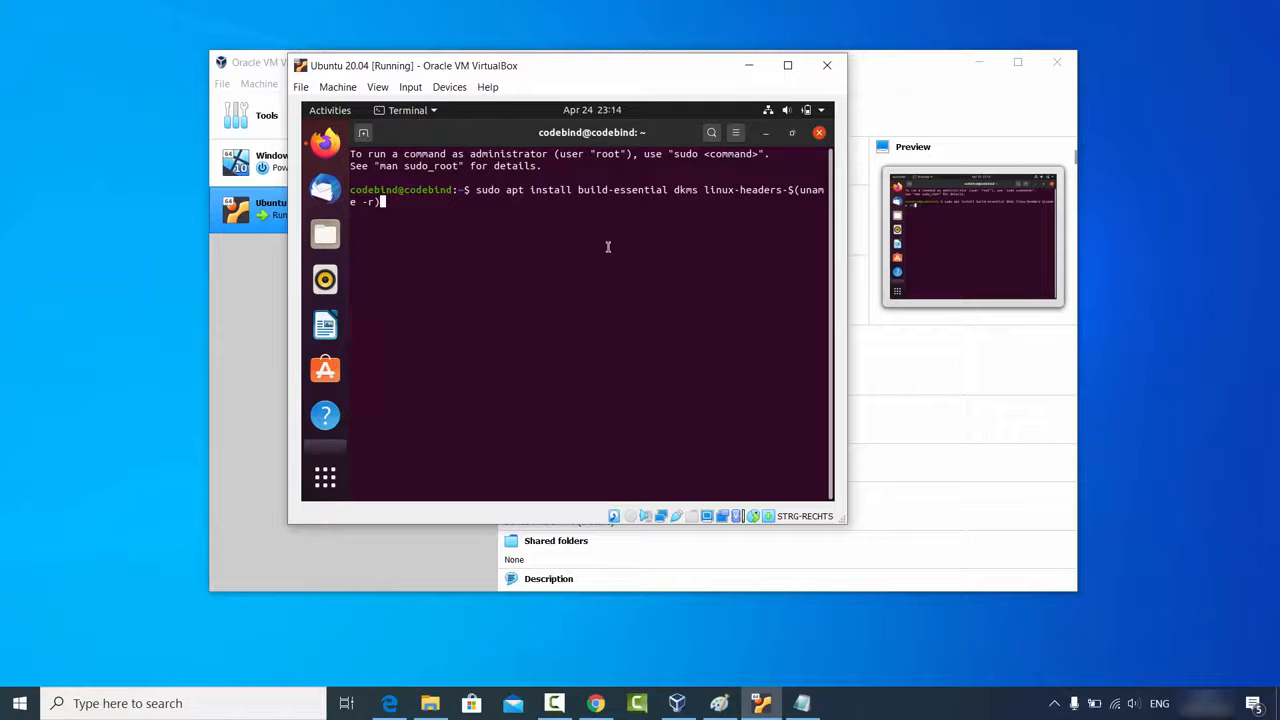
pyautogui.press('Return')
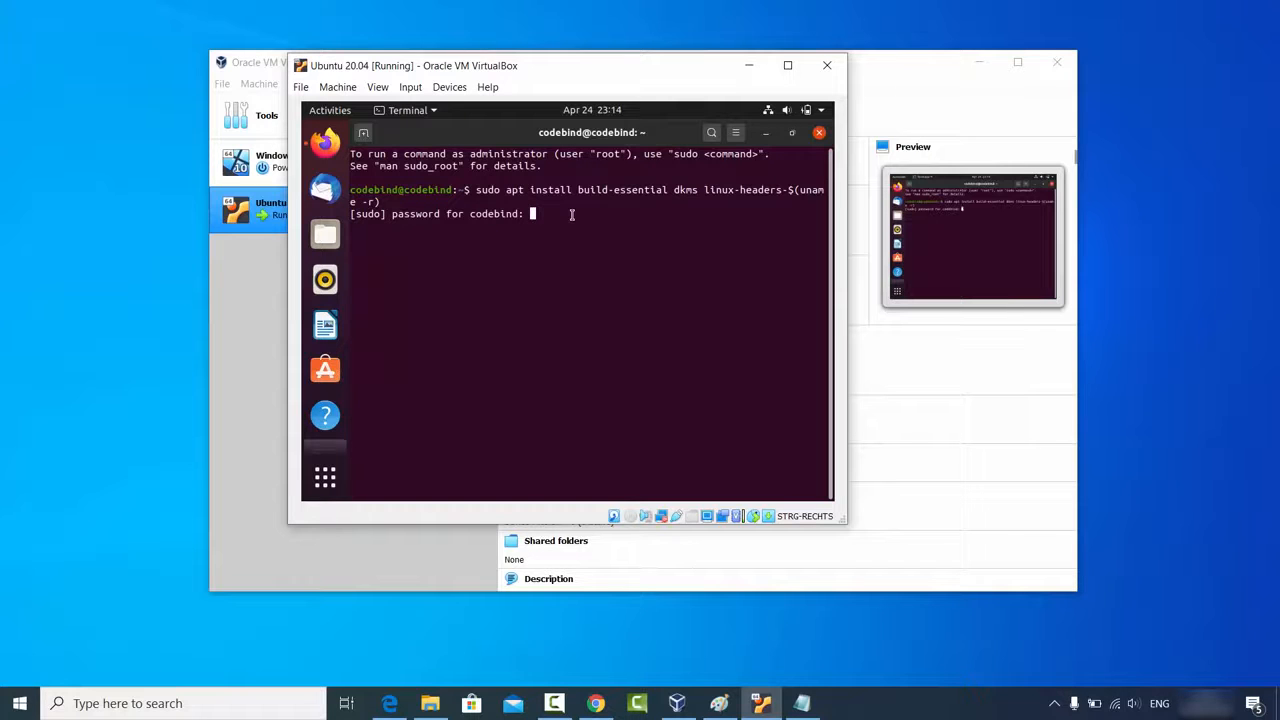
pyautogui.press('Return')
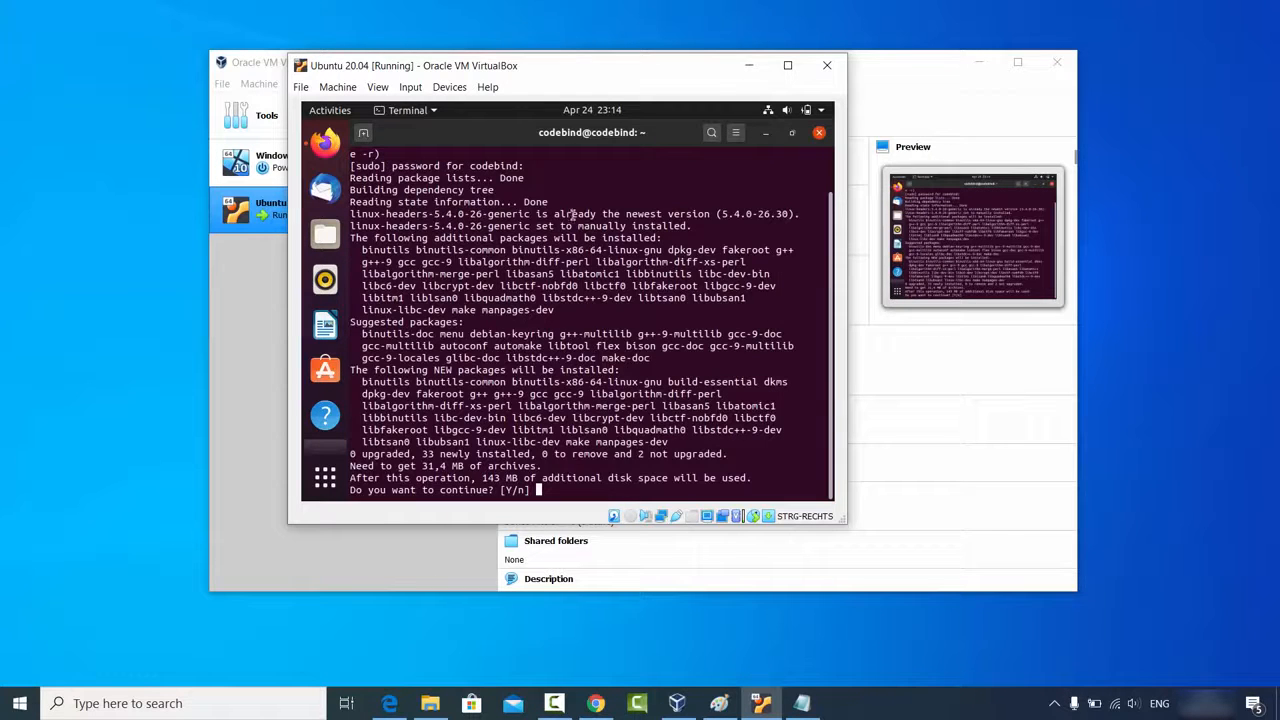
pyautogui.write('y')
pyautogui.press('Return')
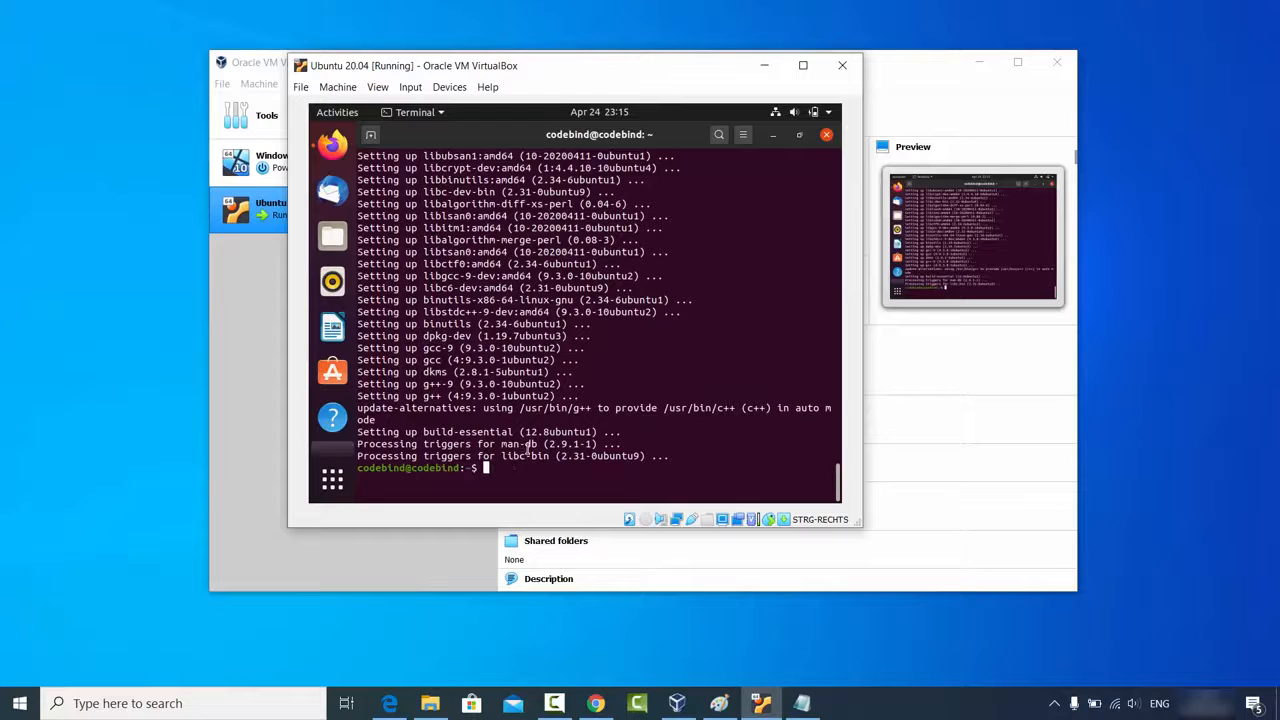
# Close the terminal and insert the Guest Additions CD image into the virtual machine
pyautogui.click(826, 136)
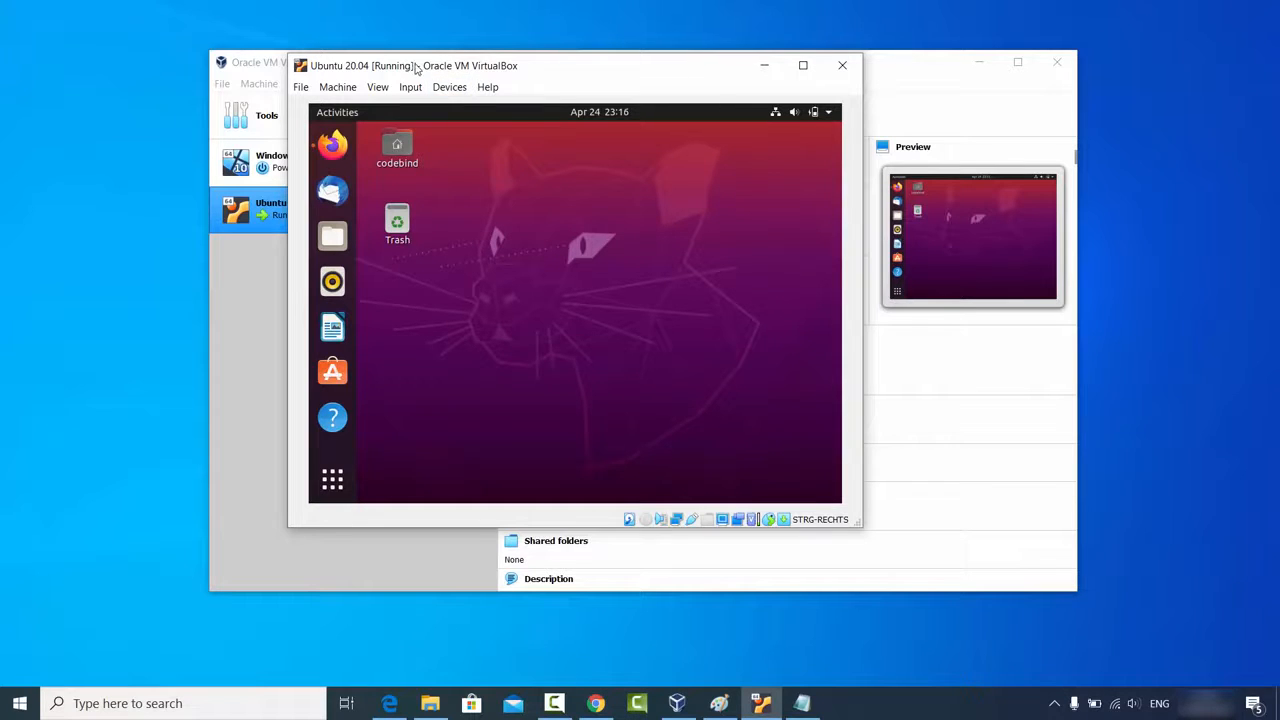
pyautogui.click(449, 87)
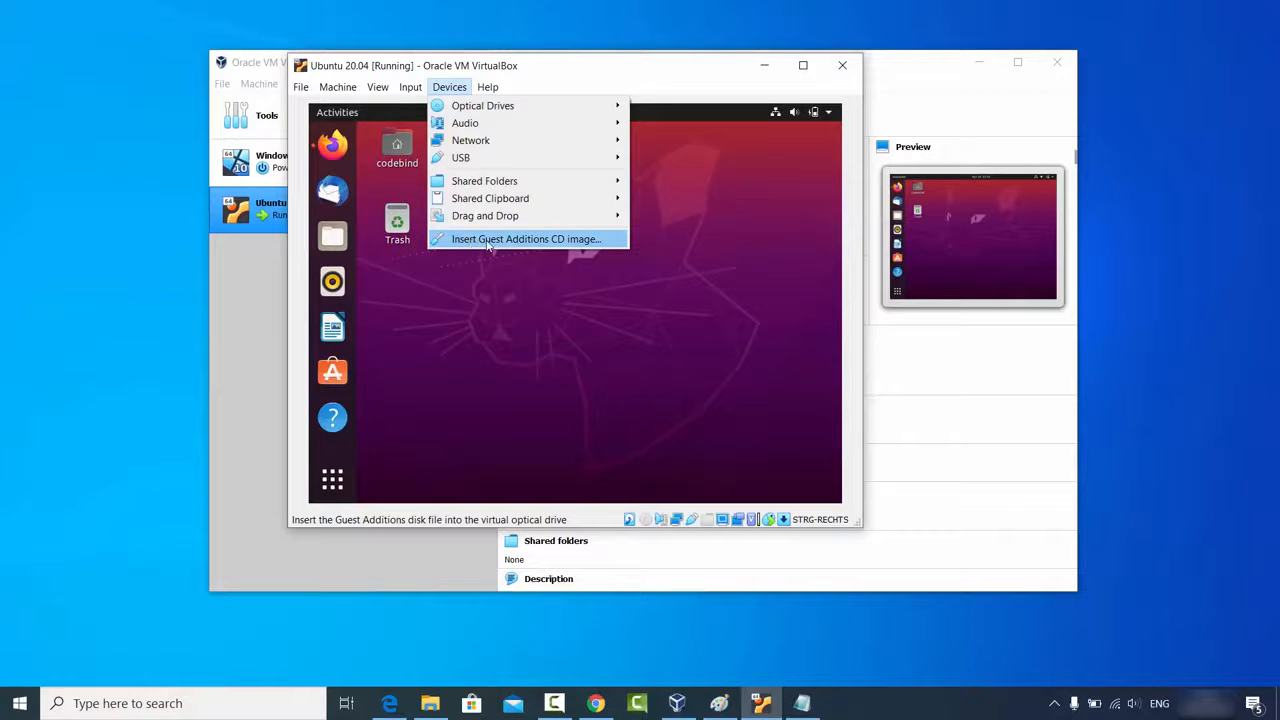
pyautogui.click(546, 240)
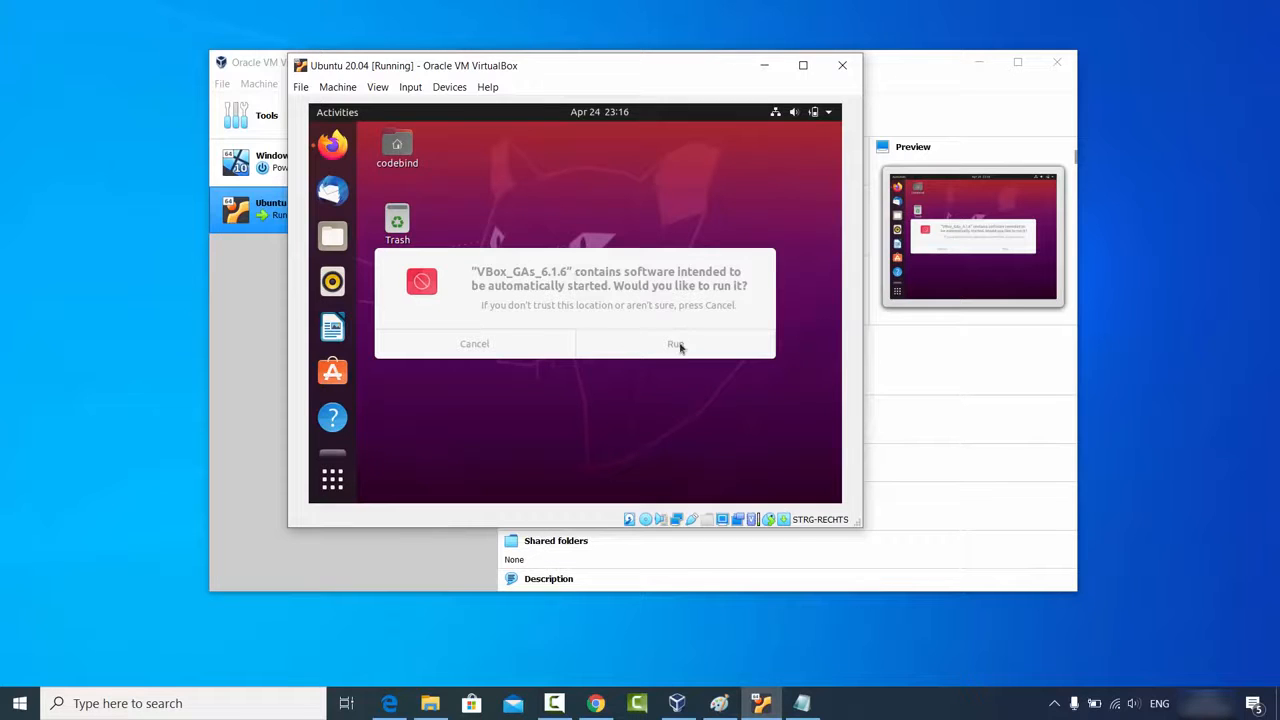
# Run the VBox_GAs_6.1.6 Guest Additions installer, authenticating with the account password, and close its terminal window once installation finishes
pyautogui.click(679, 346)
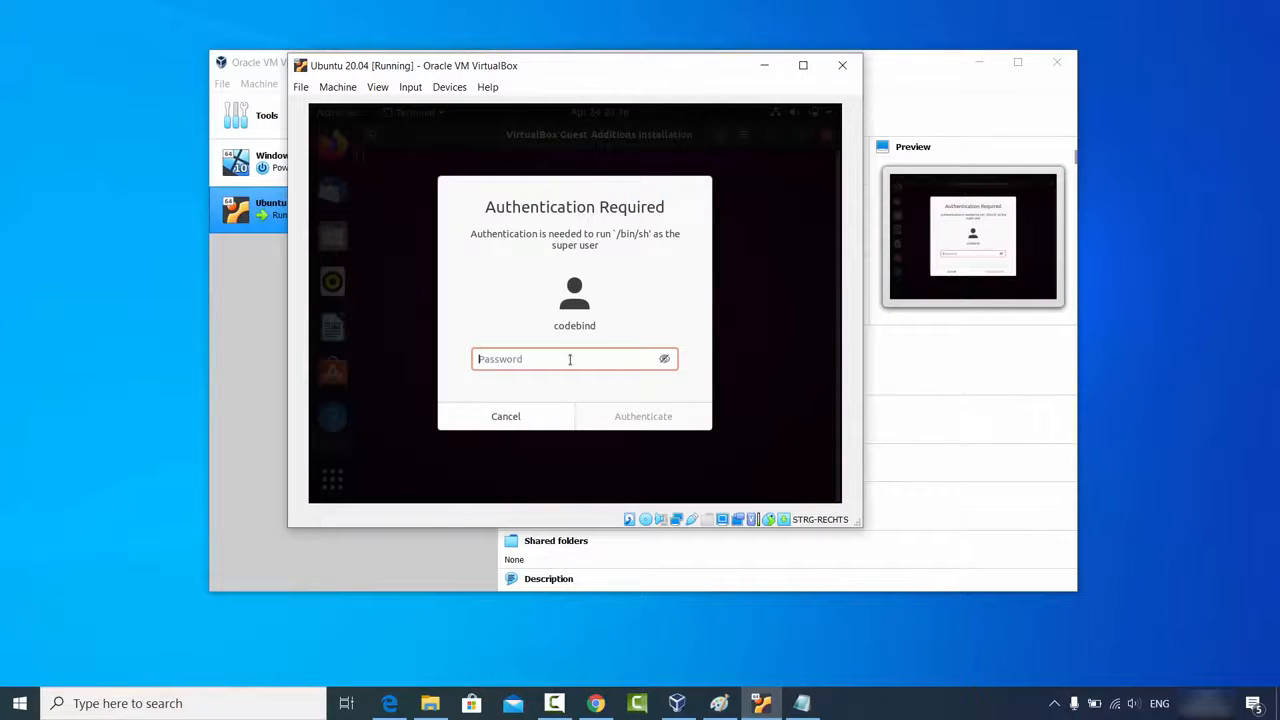
pyautogui.write('*****')
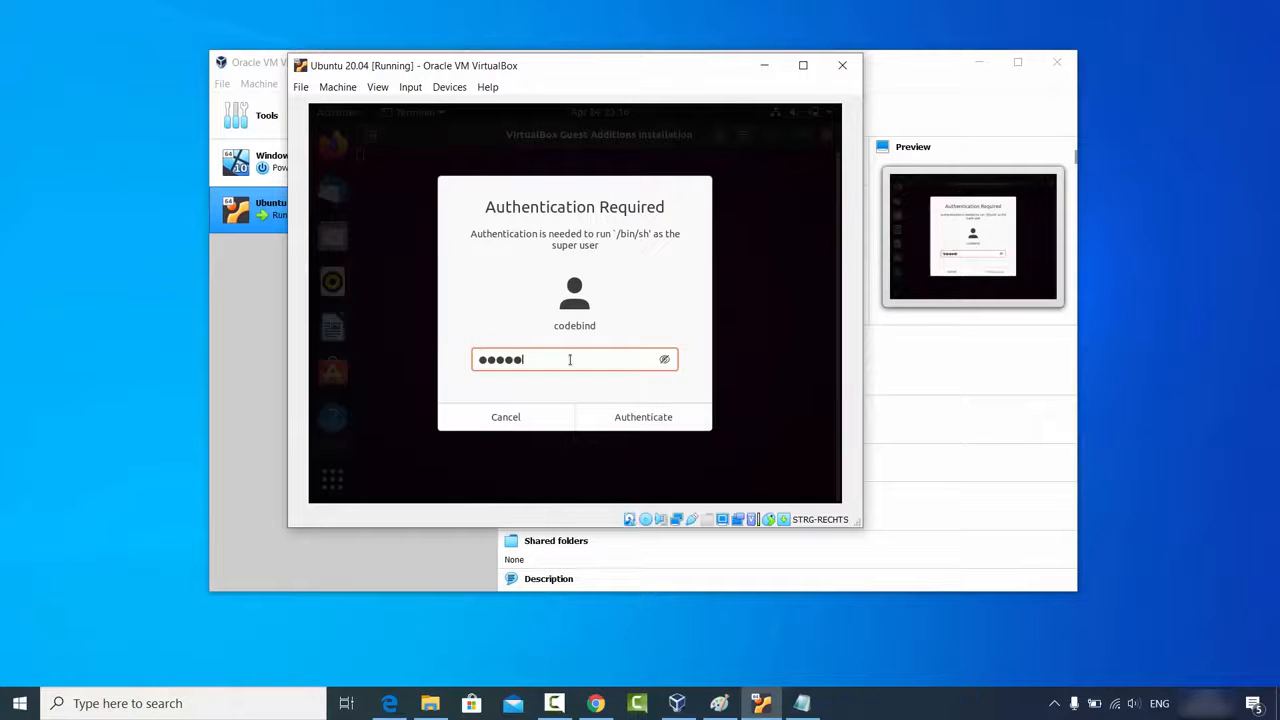
pyautogui.click(630, 424)
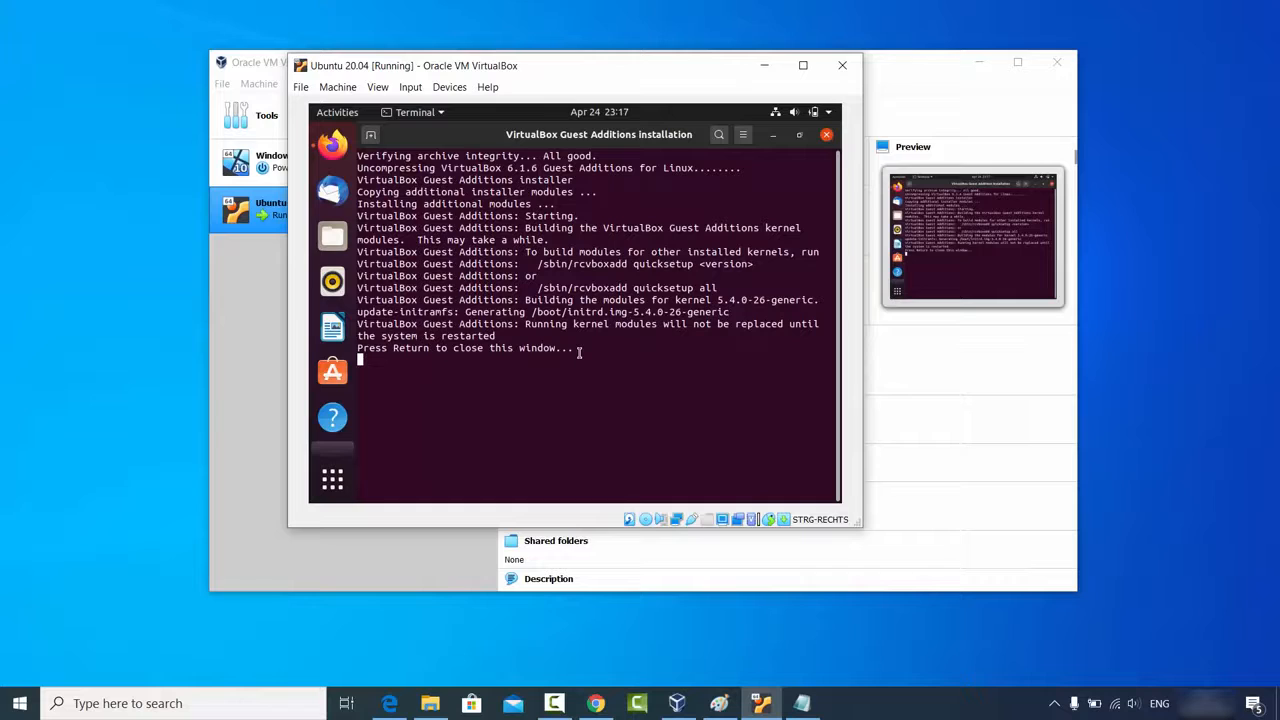
pyautogui.press('Return')
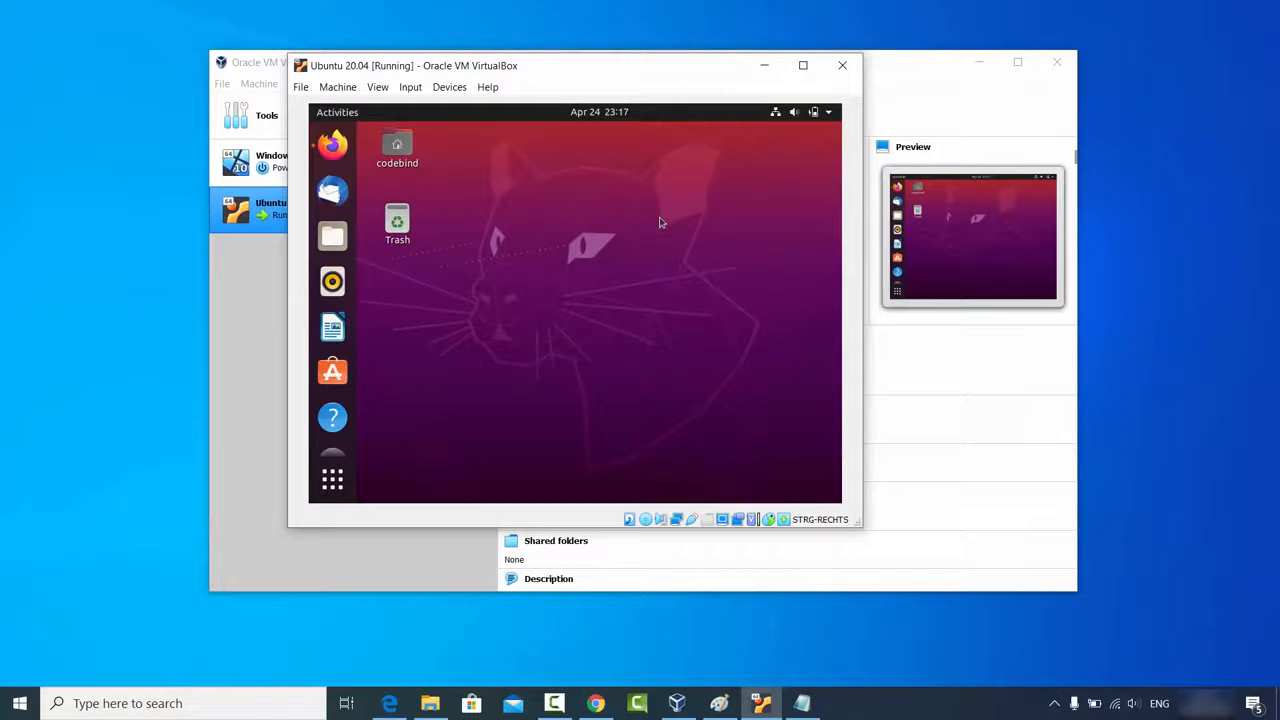
# Power off the Ubuntu system from inside the virtual machine
pyautogui.click(829, 114)
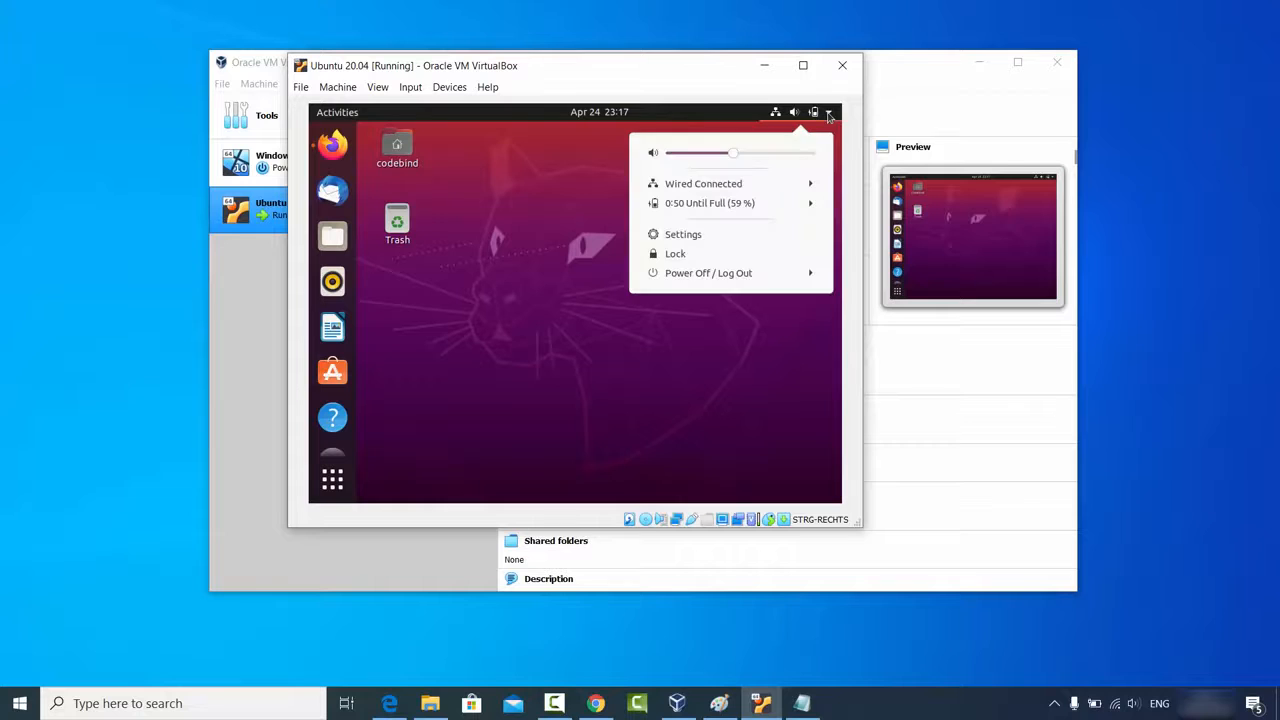
pyautogui.click(703, 276)
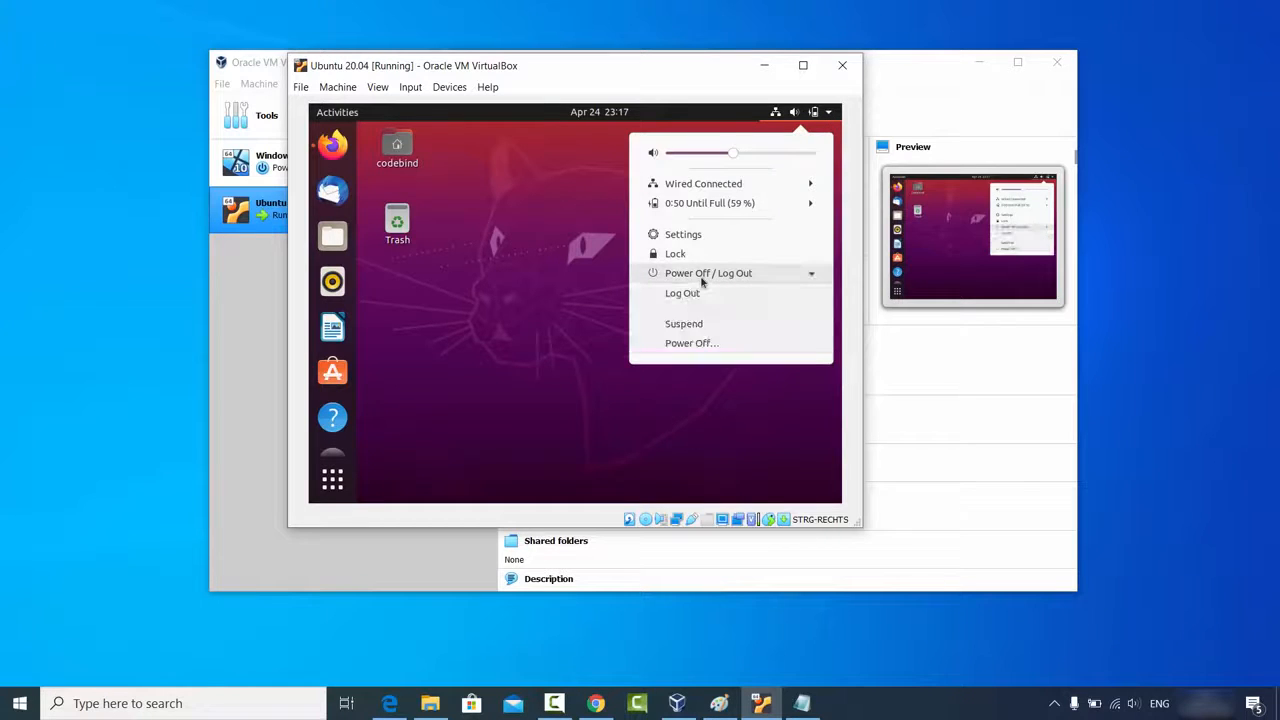
pyautogui.click(701, 345)
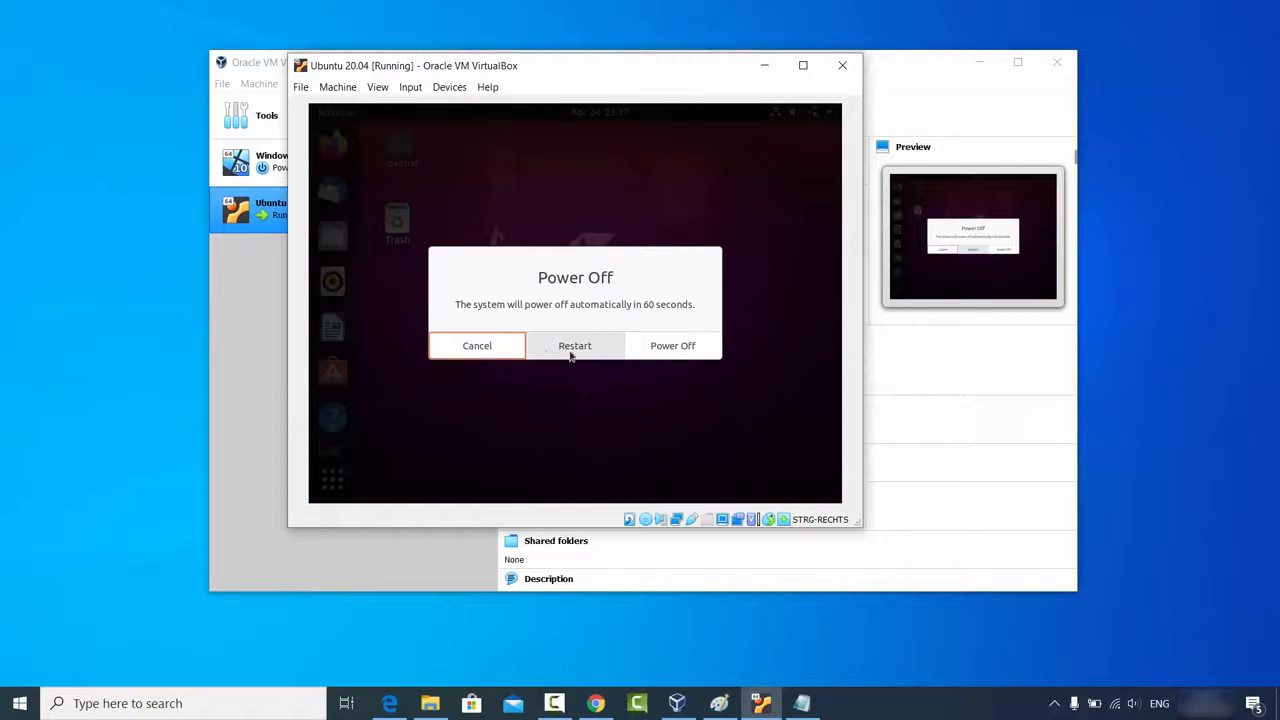
pyautogui.click(673, 346)
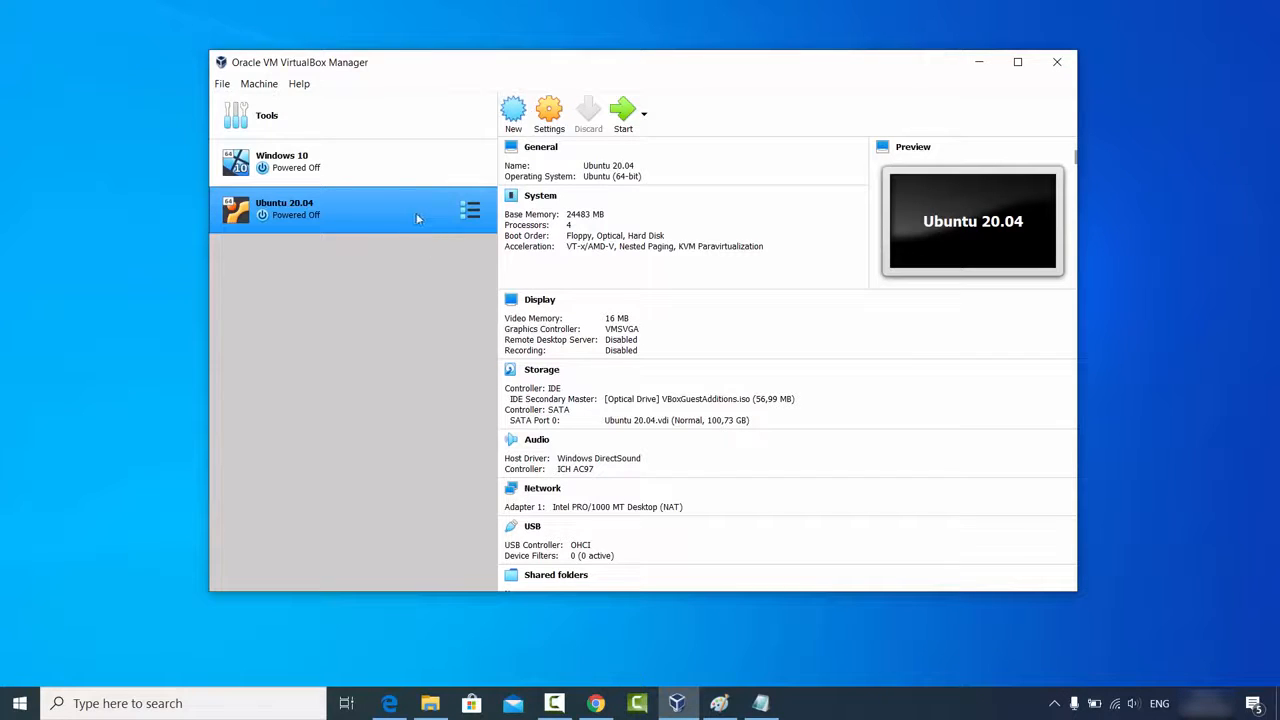
# Check the shared clipboard and drag-and-drop options in the Ubuntu 20.04 machine's advanced general settings, and leave without saving
pyautogui.click(548, 120)
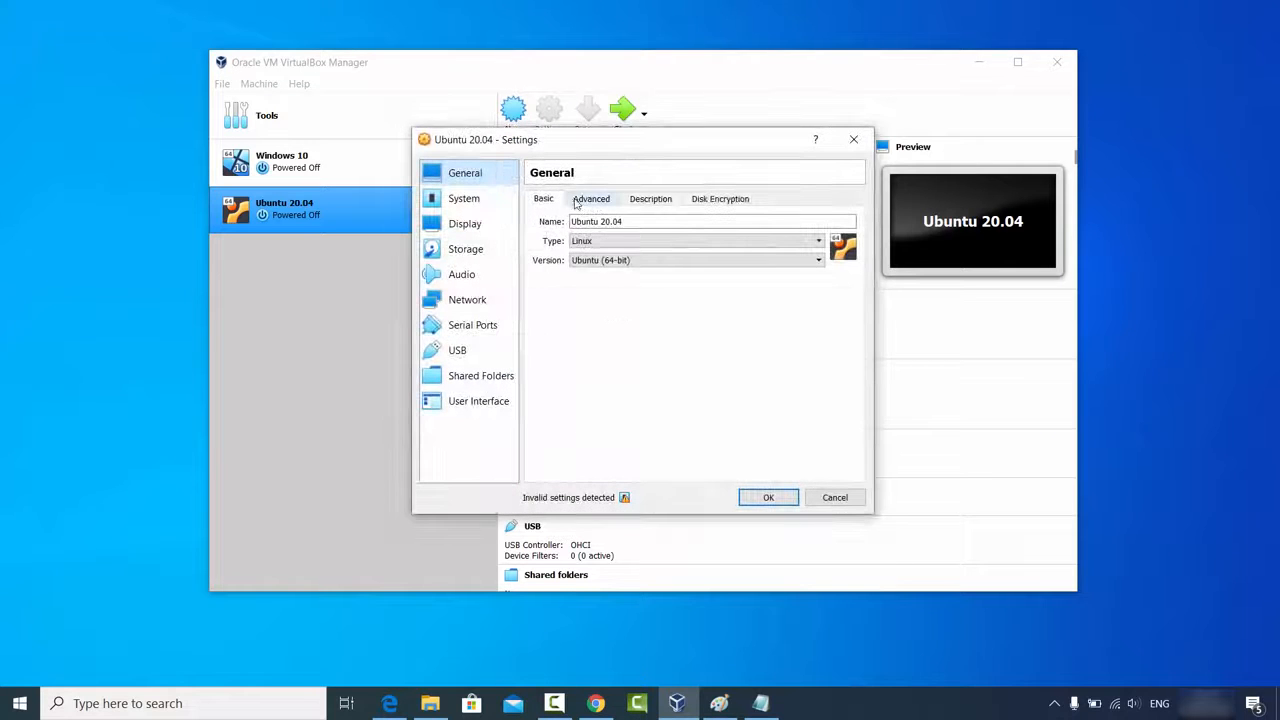
pyautogui.click(590, 202)
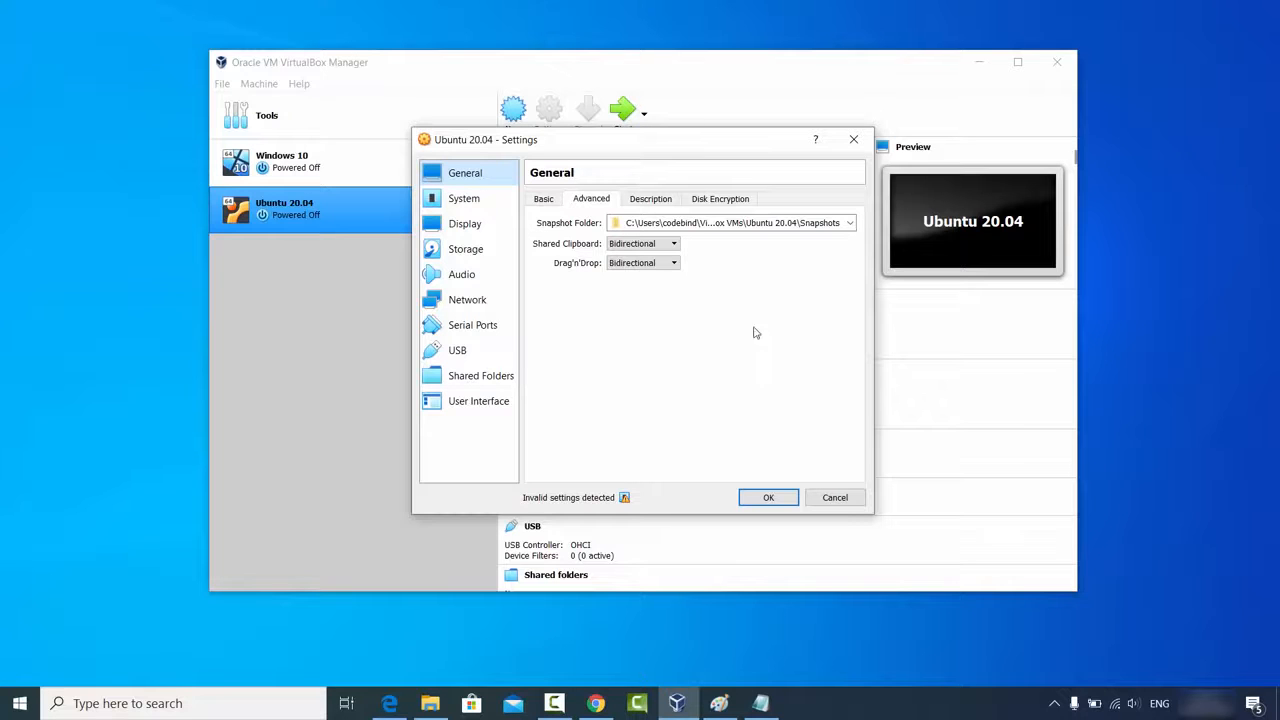
pyautogui.click(820, 499)
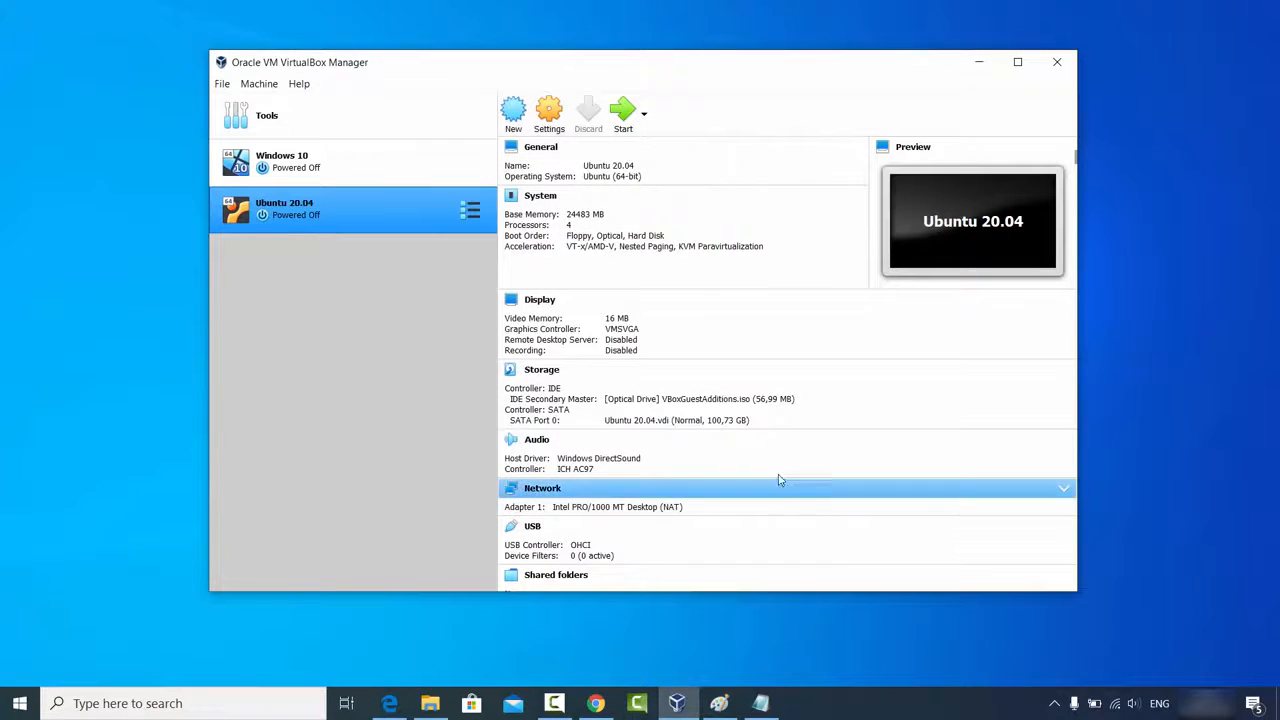
# Start the Ubuntu 20.04 virtual machine and log in with the account password
pyautogui.click(620, 124)
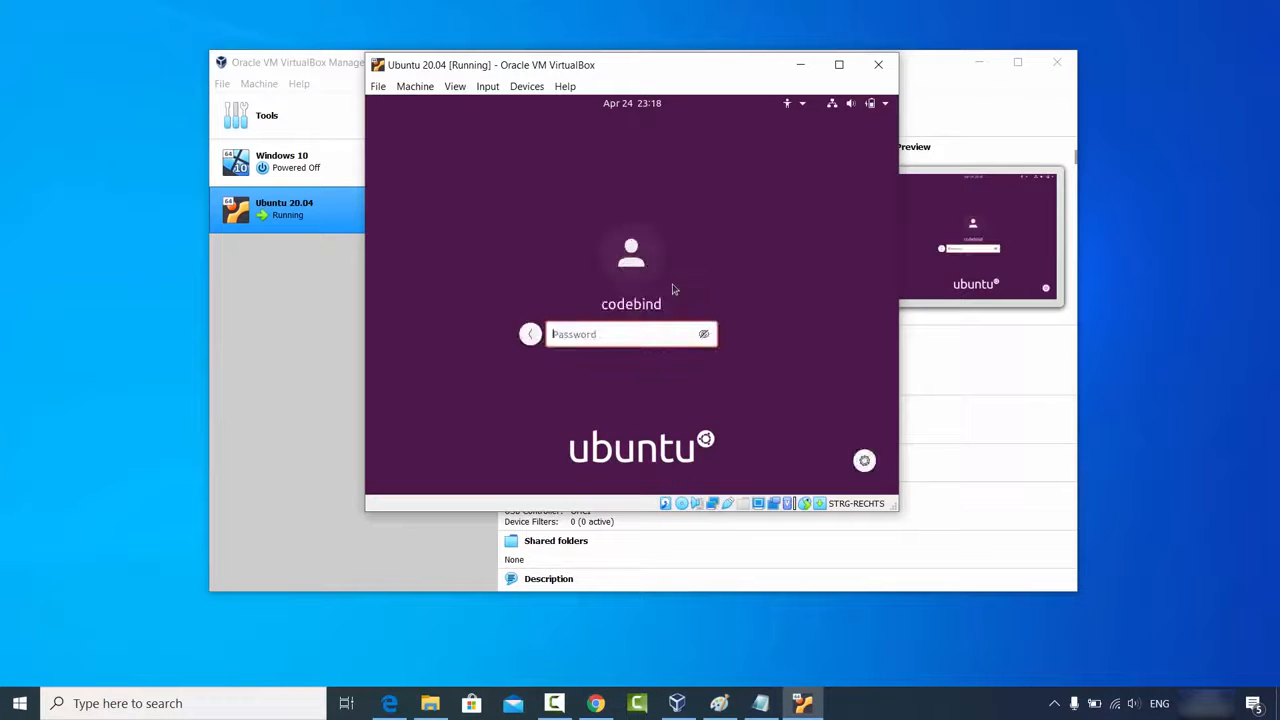
pyautogui.write('*******')
pyautogui.press('Return')
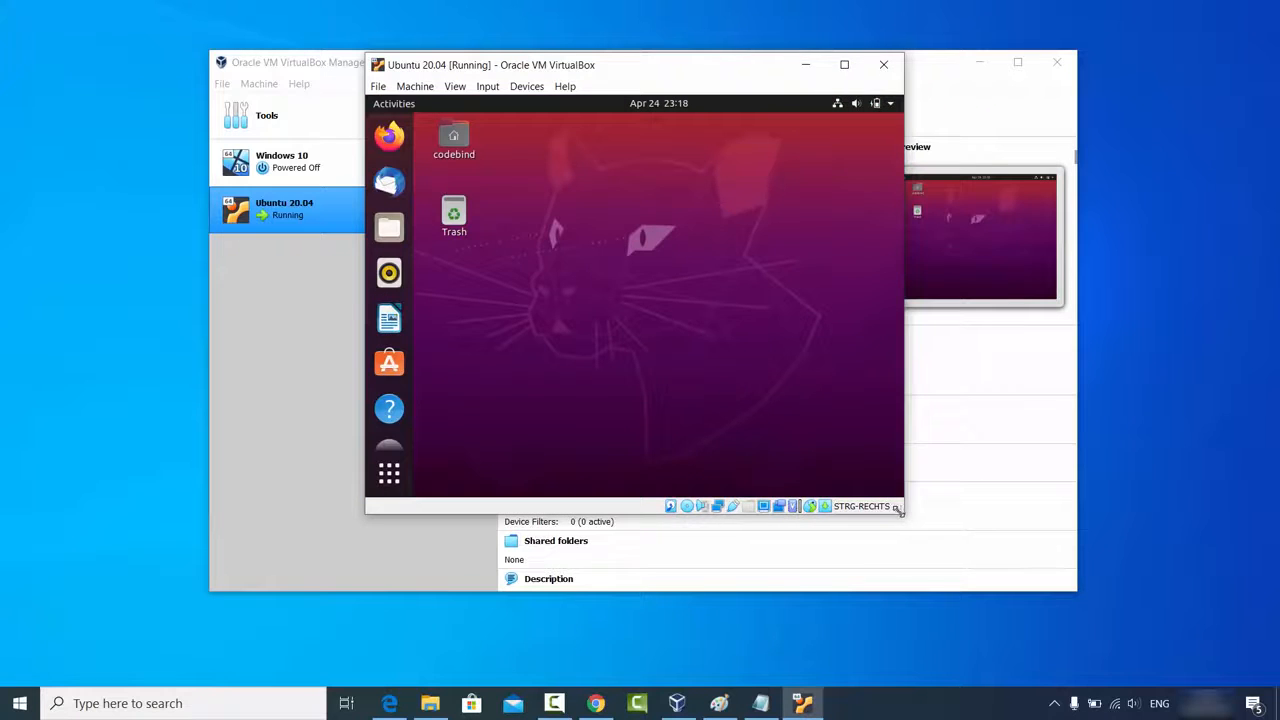
# Enlarge the virtual machine's window until it is maximized and open Firefox in Ubuntu
pyautogui.moveTo(897, 509); pyautogui.dragTo(1031, 567)
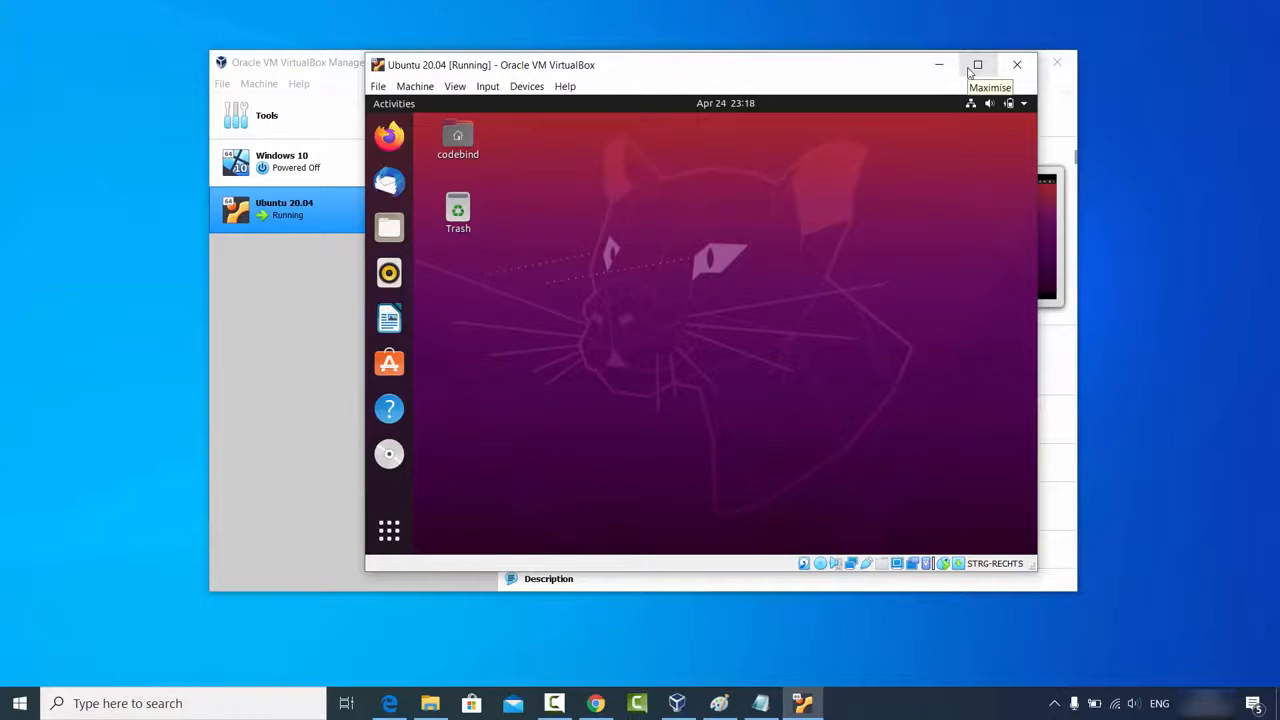
pyautogui.click(969, 70)
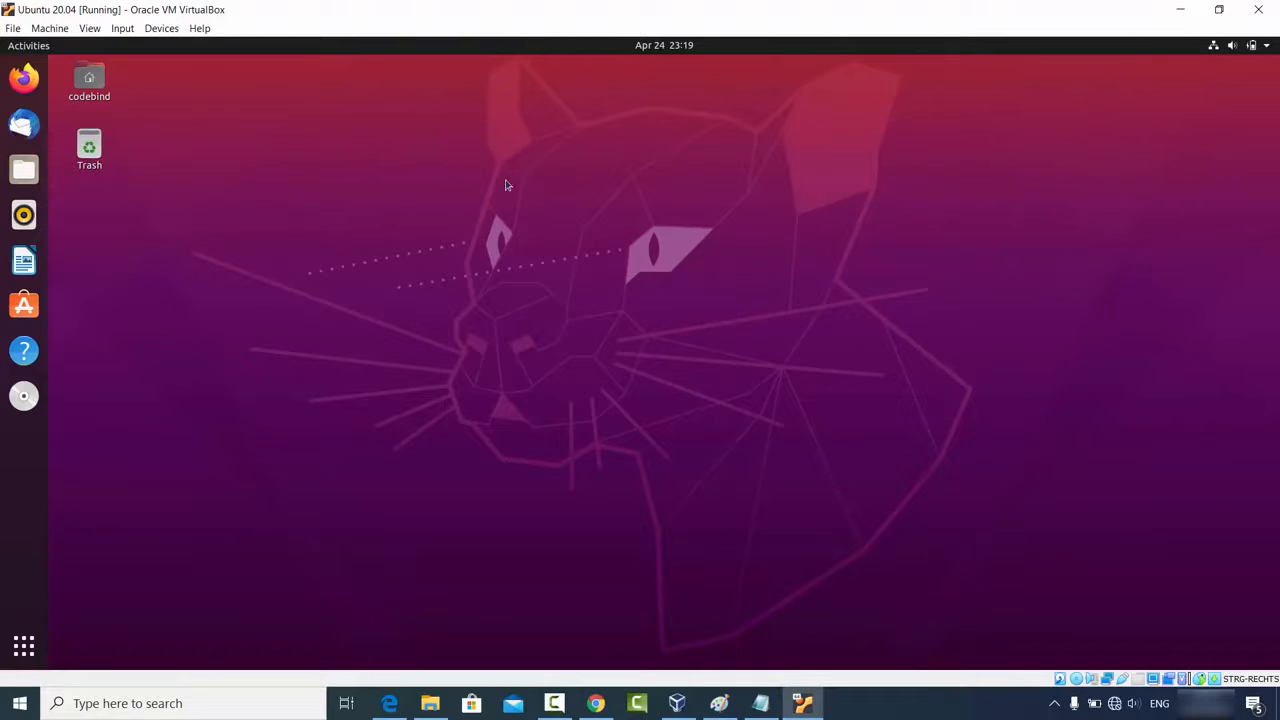
pyautogui.click(24, 78)
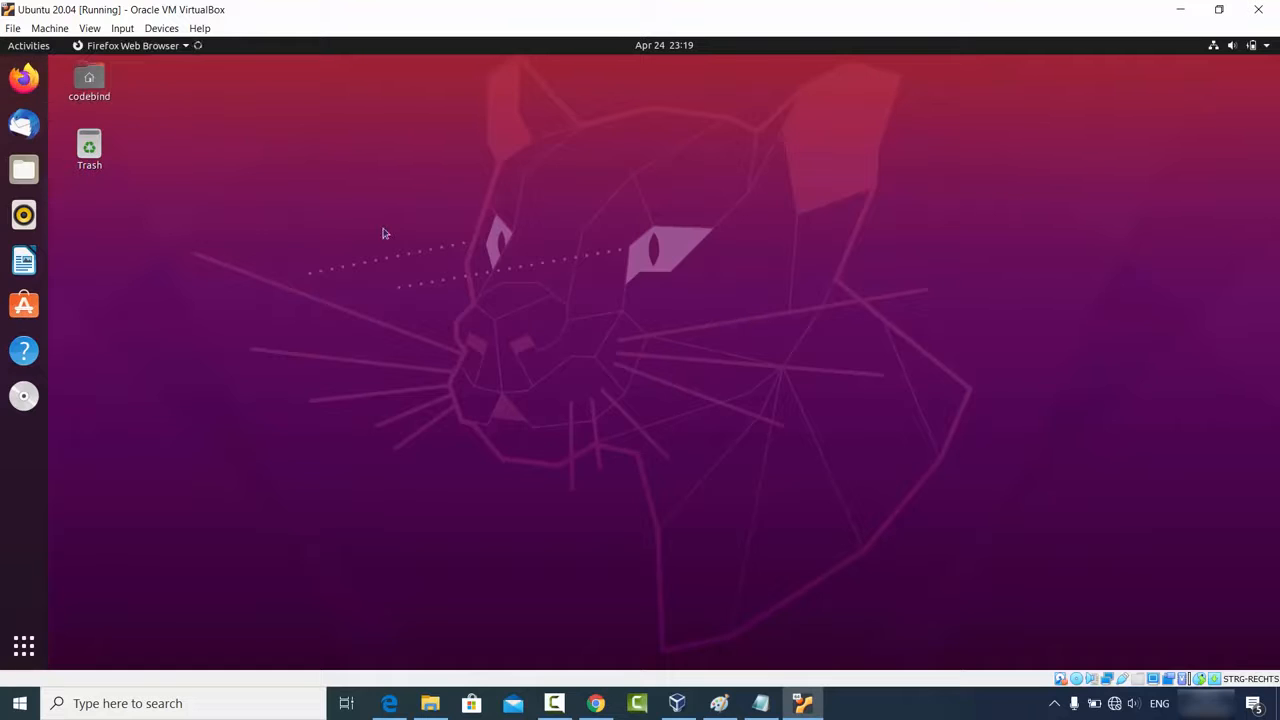
pyautogui.click(628, 151)
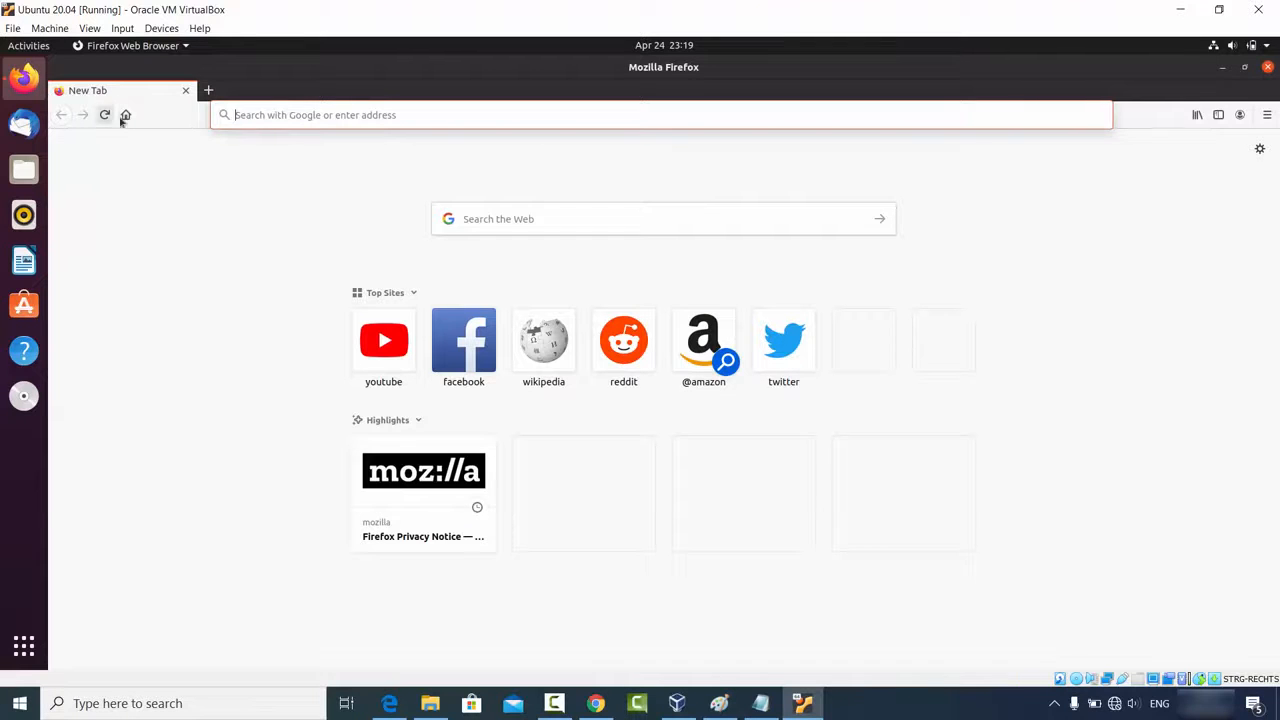
# Copy the VirtualBox downloads page address from Chrome on the Windows host and open it in Ubuntu's Firefox
pyautogui.click(593, 697)
pyautogui.click(299, 45)
pyautogui.hotkey('ctrl', 'c')
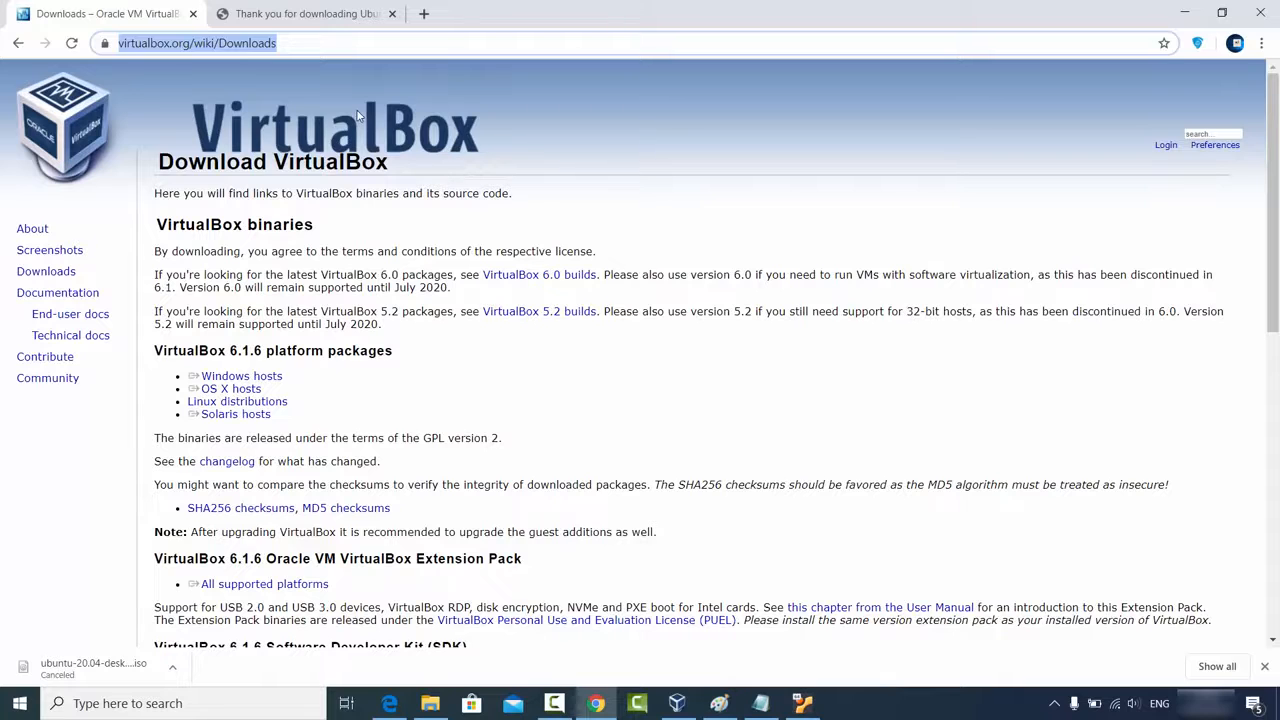
pyautogui.click(1184, 12)
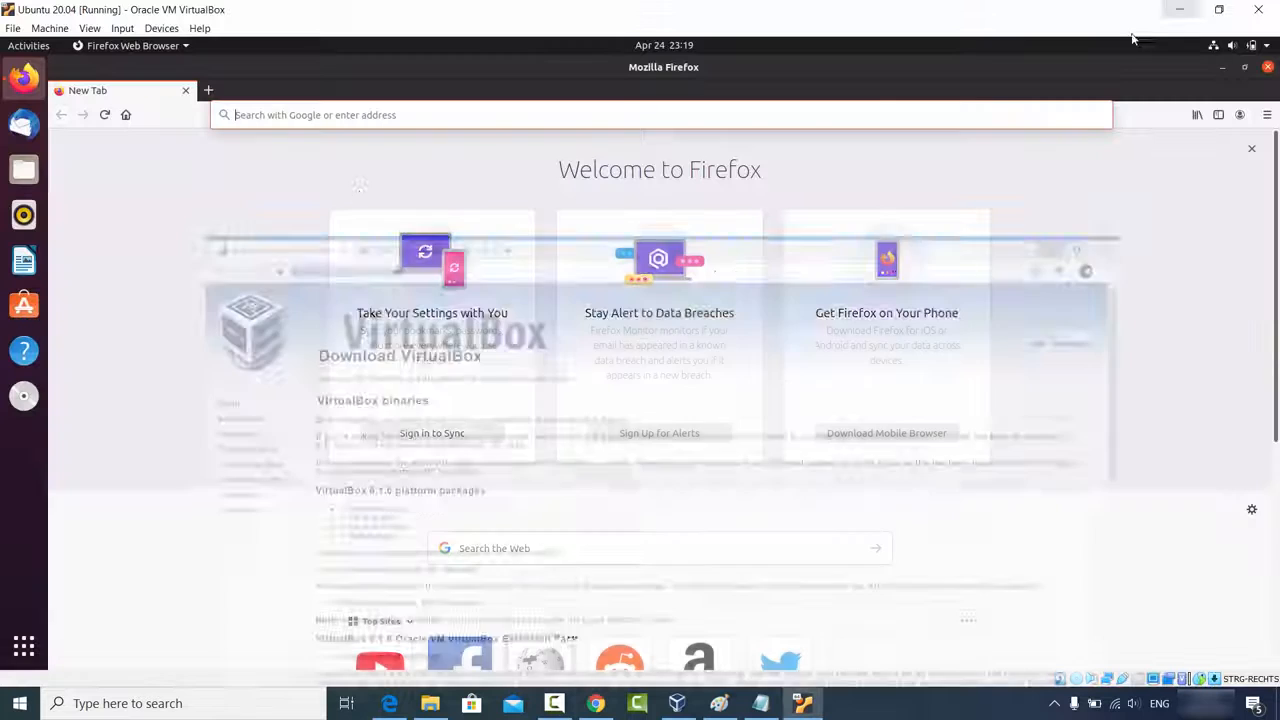
pyautogui.click(399, 116)
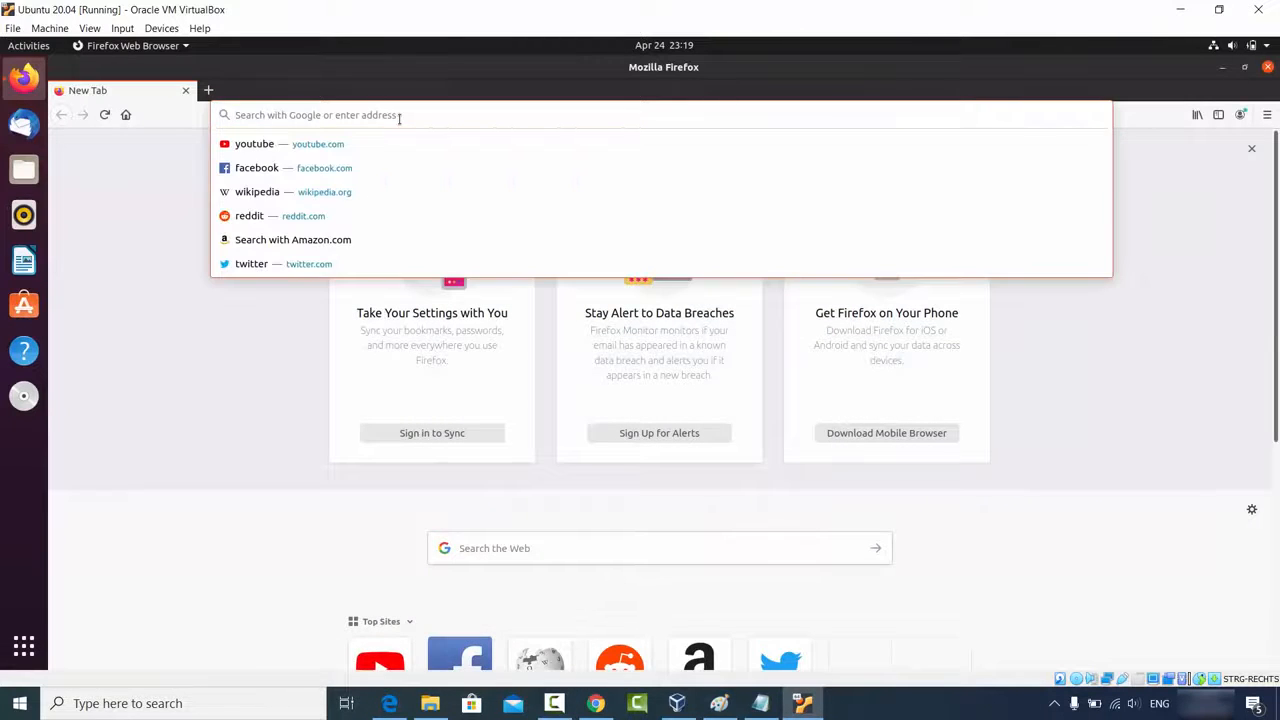
pyautogui.hotkey('ctrl', 'v')
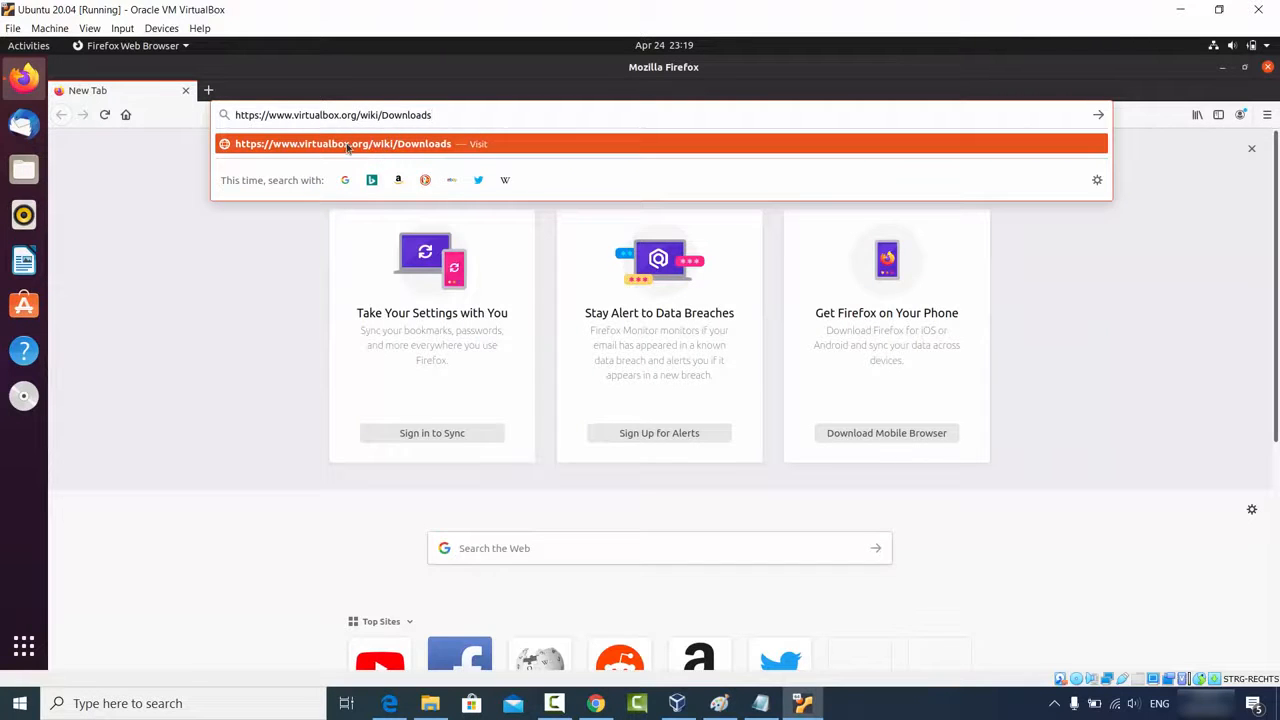
pyautogui.click(385, 146)
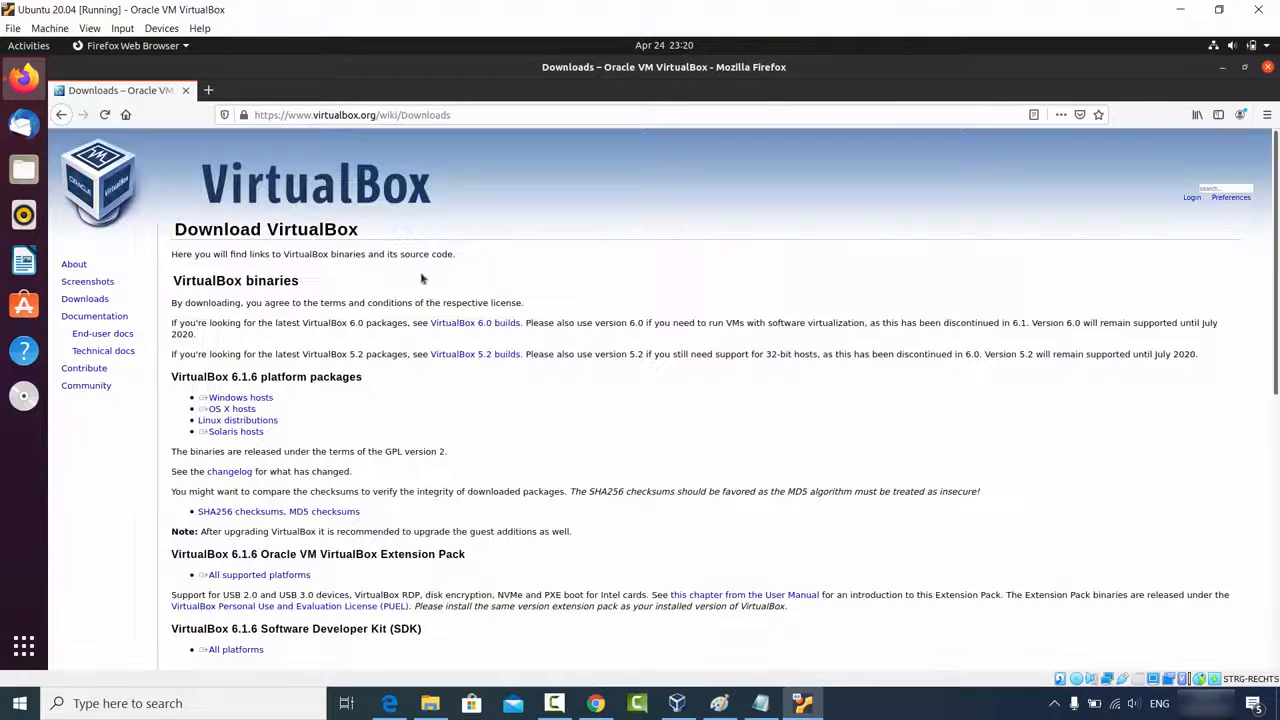
# Copy the heading "VirtualBox binaries" in Ubuntu's Firefox, paste it into a new Chrome tab's address on the host, and return to the virtual machine
pyautogui.click(487, 114)
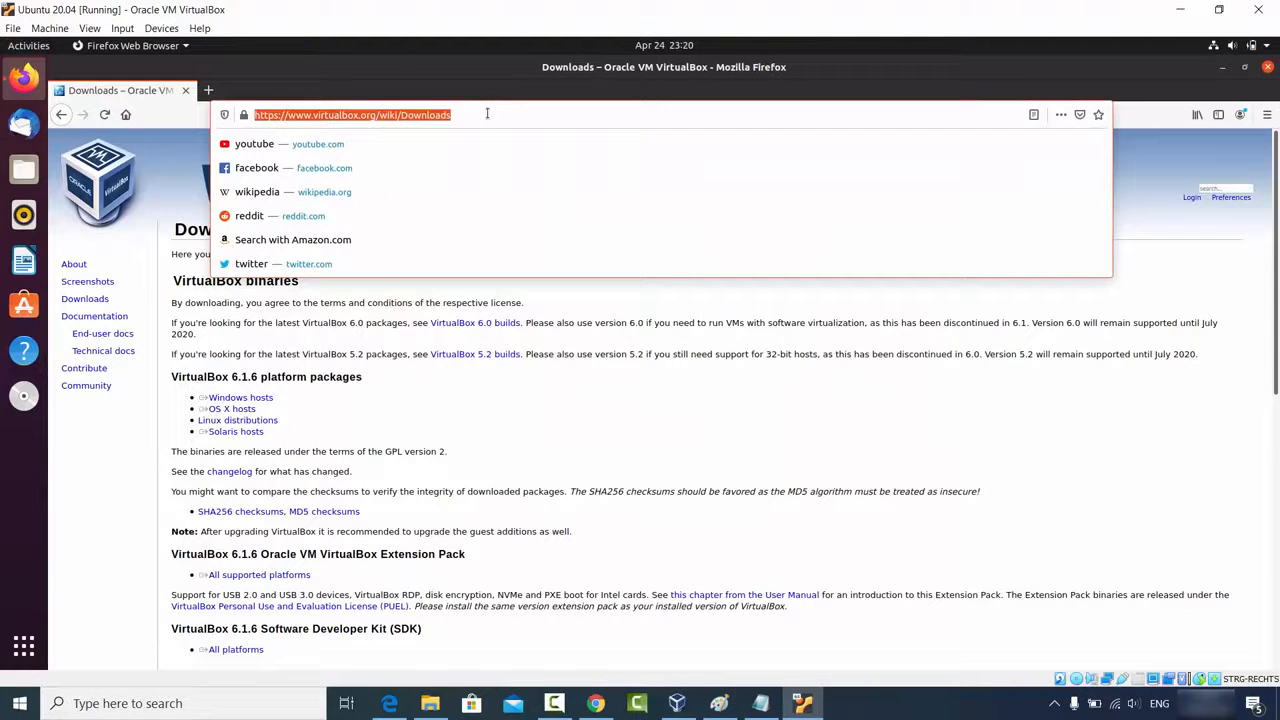
pyautogui.click(268, 298)
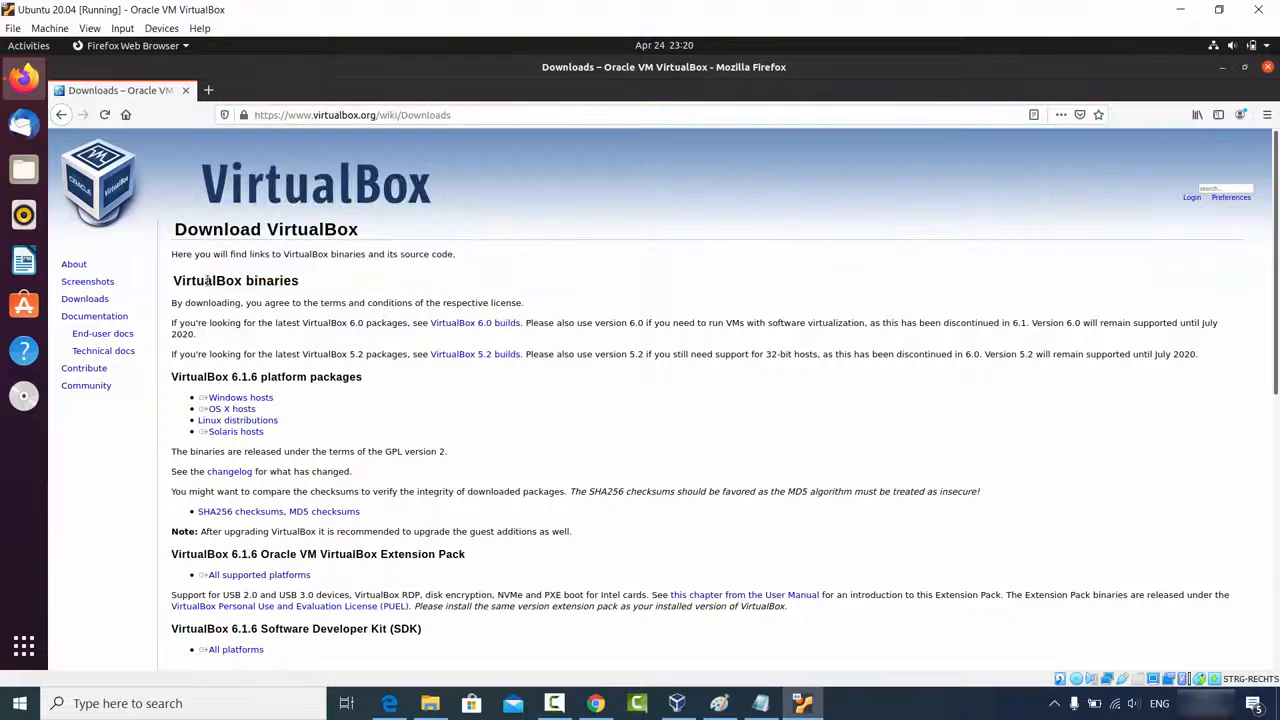
pyautogui.moveTo(176, 281); pyautogui.dragTo(345, 285)
pyautogui.hotkey('ctrl', 'c')
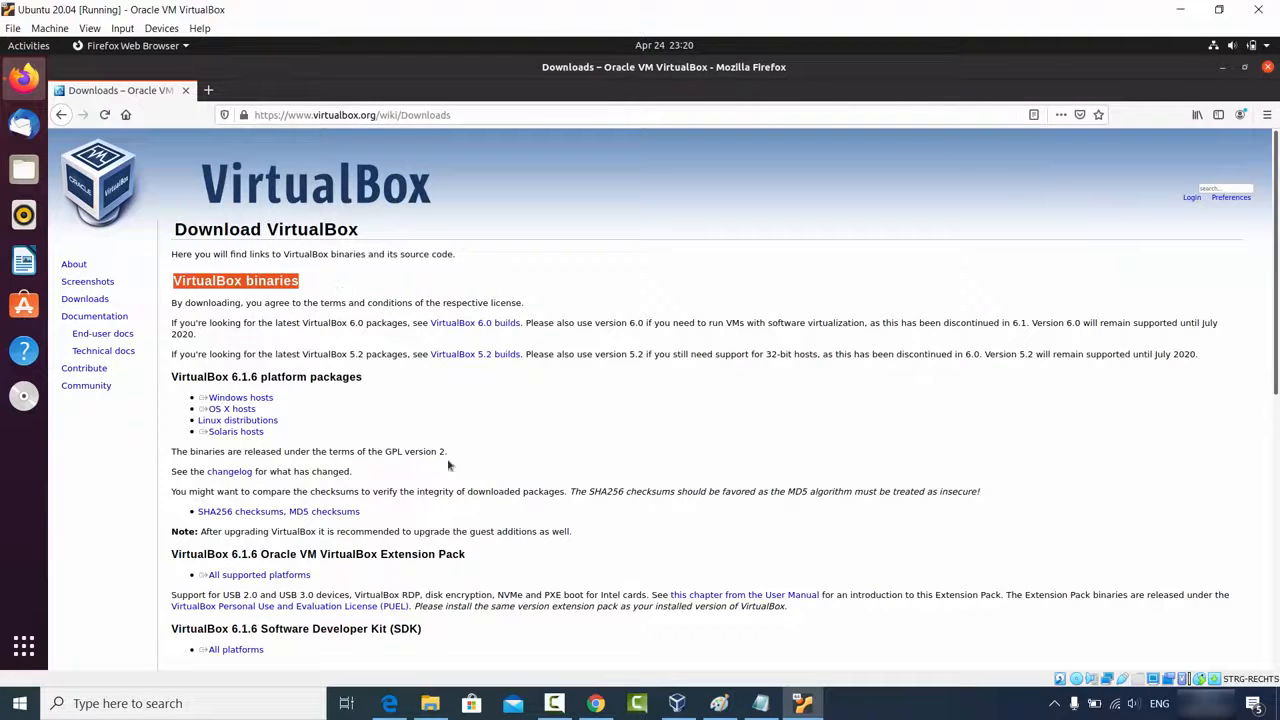
pyautogui.click(595, 703)
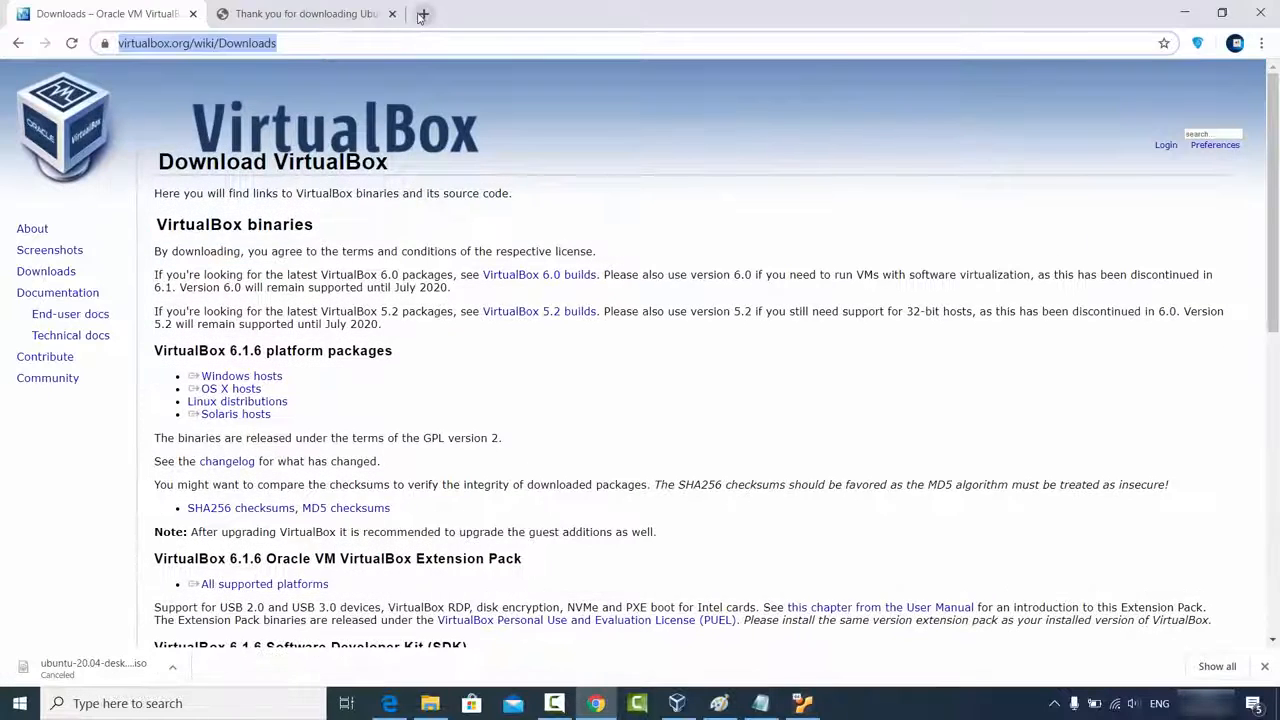
pyautogui.click(422, 14)
pyautogui.hotkey('ctrl', 'v')
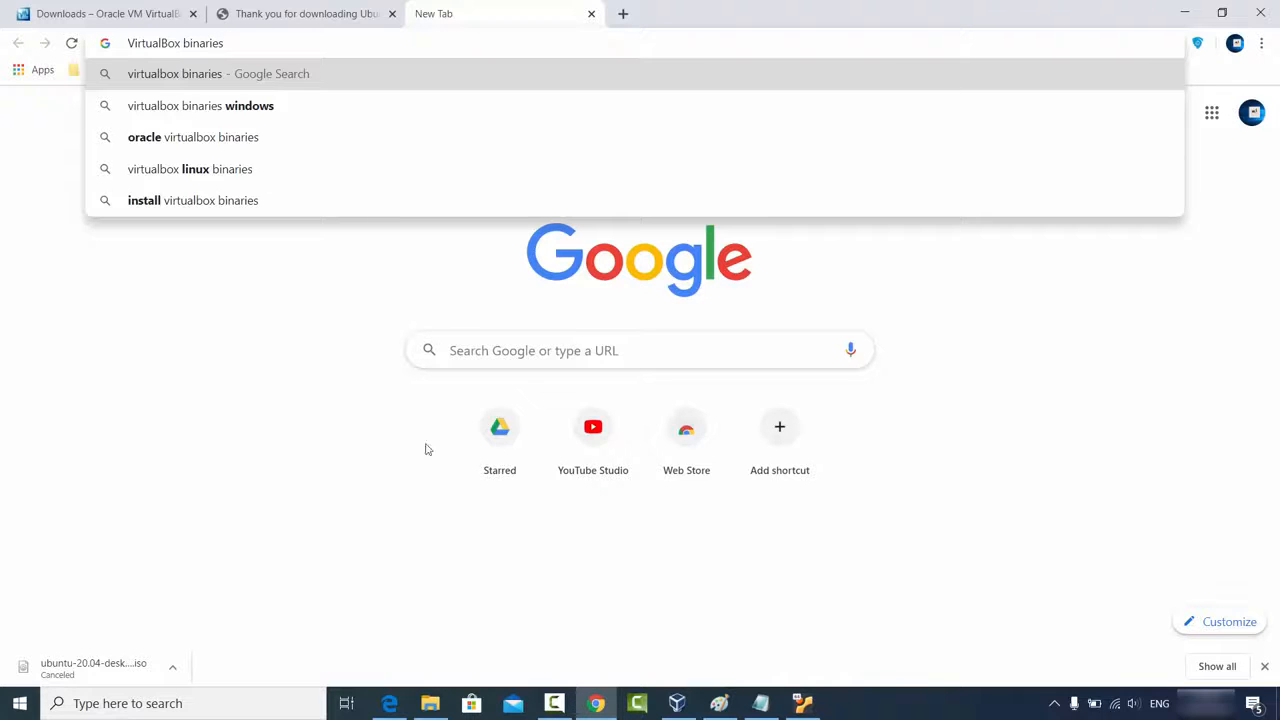
pyautogui.click(314, 374)
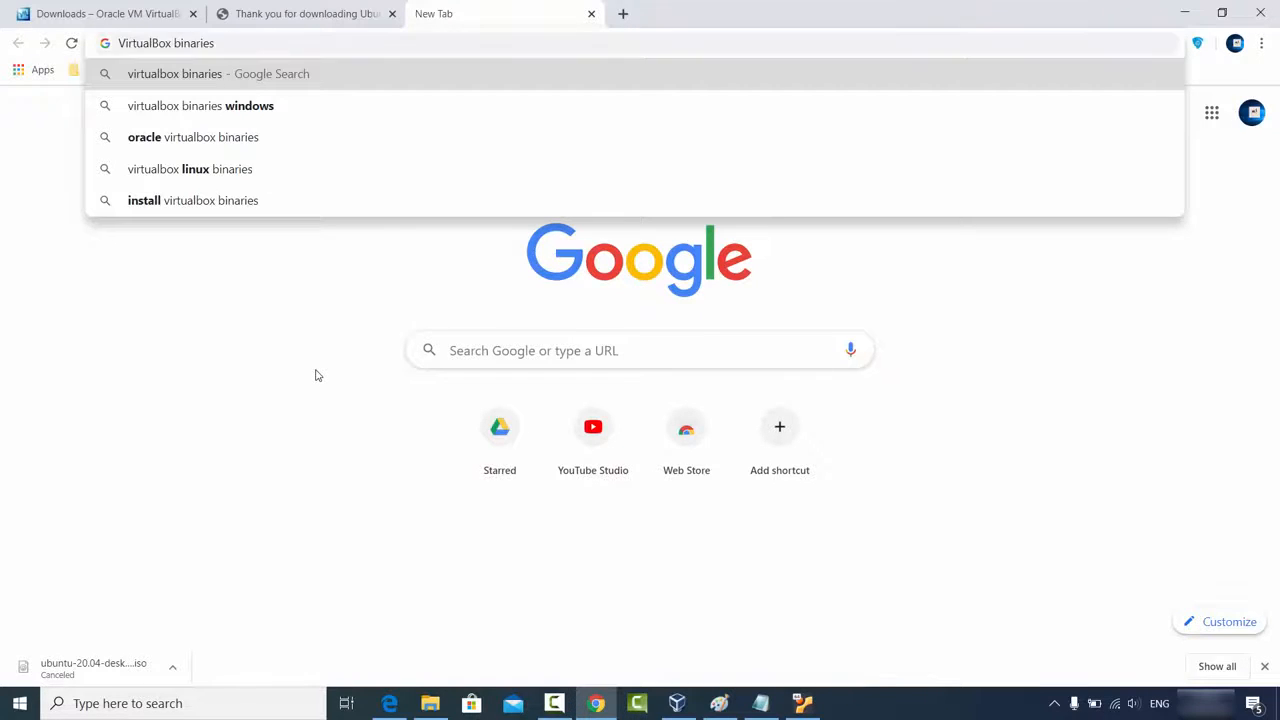
pyautogui.click(1185, 13)
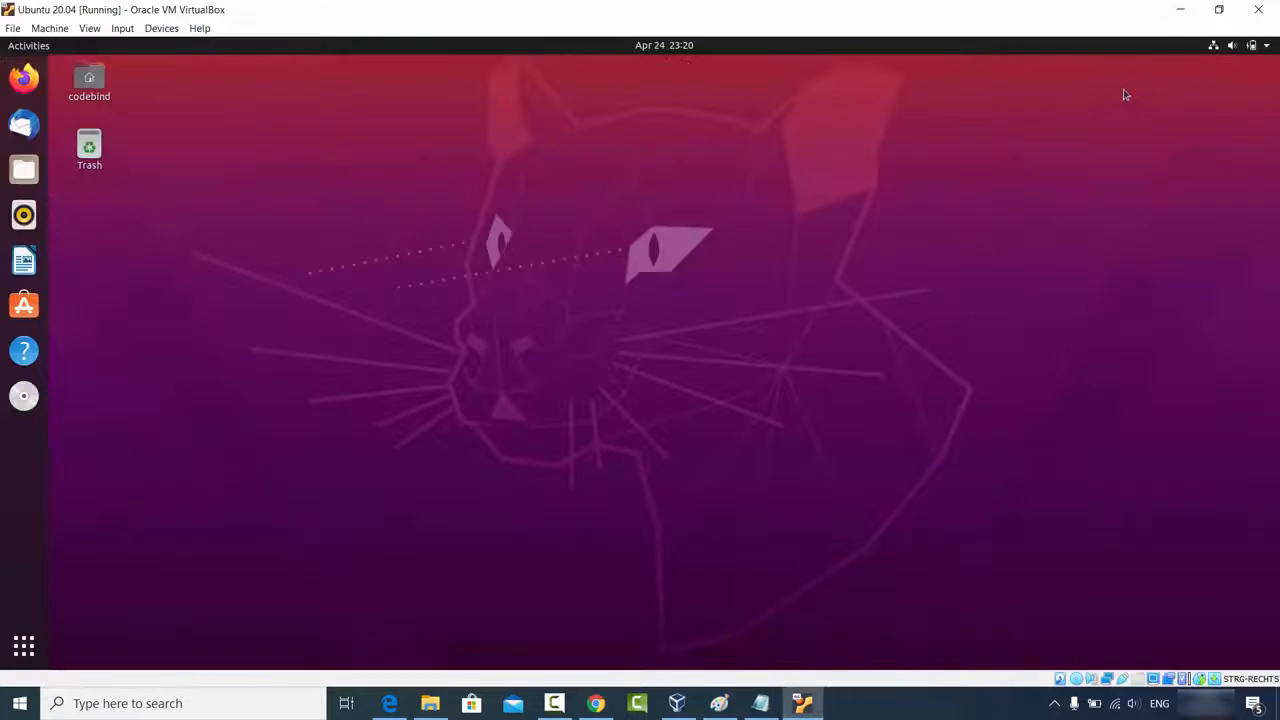